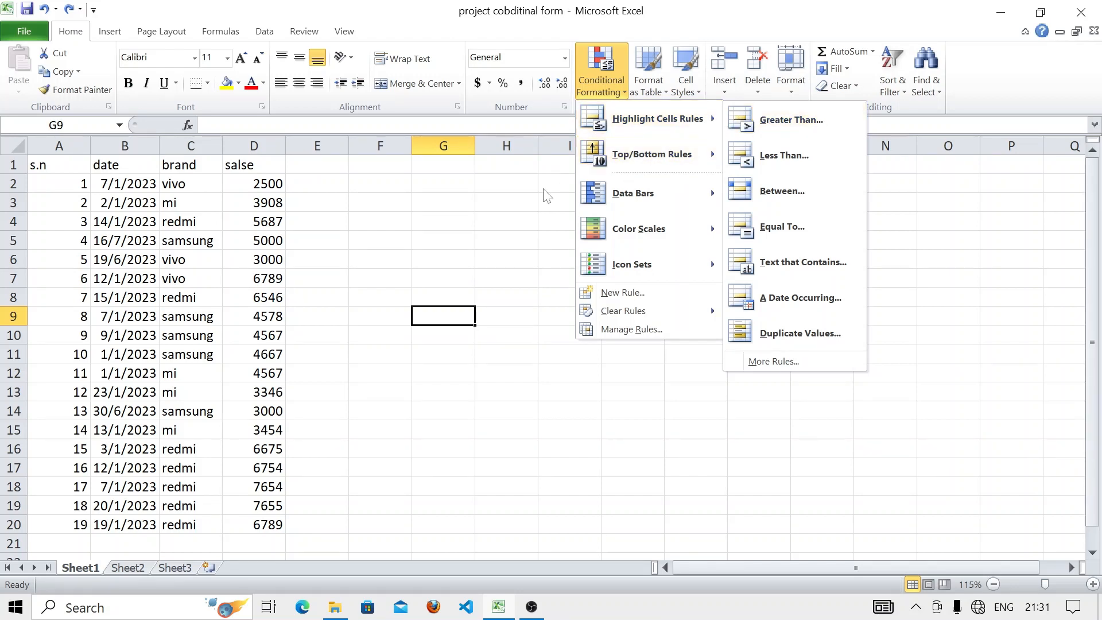
- Close the Conditional Formatting menu and select the sales values in D2:D20
{"action": "left_click", "coordinate": [374, 234]}
{"action": "left_click_drag", "start_coordinate": [263, 184], "coordinate": [274, 517]}
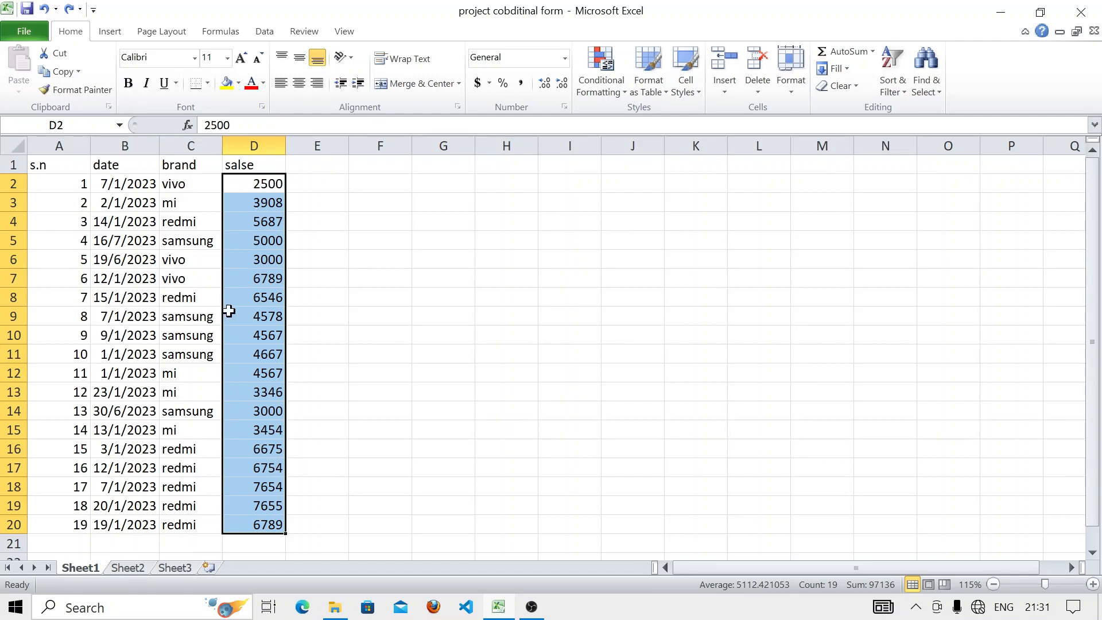
{"action": "left_click", "coordinate": [602, 85]}
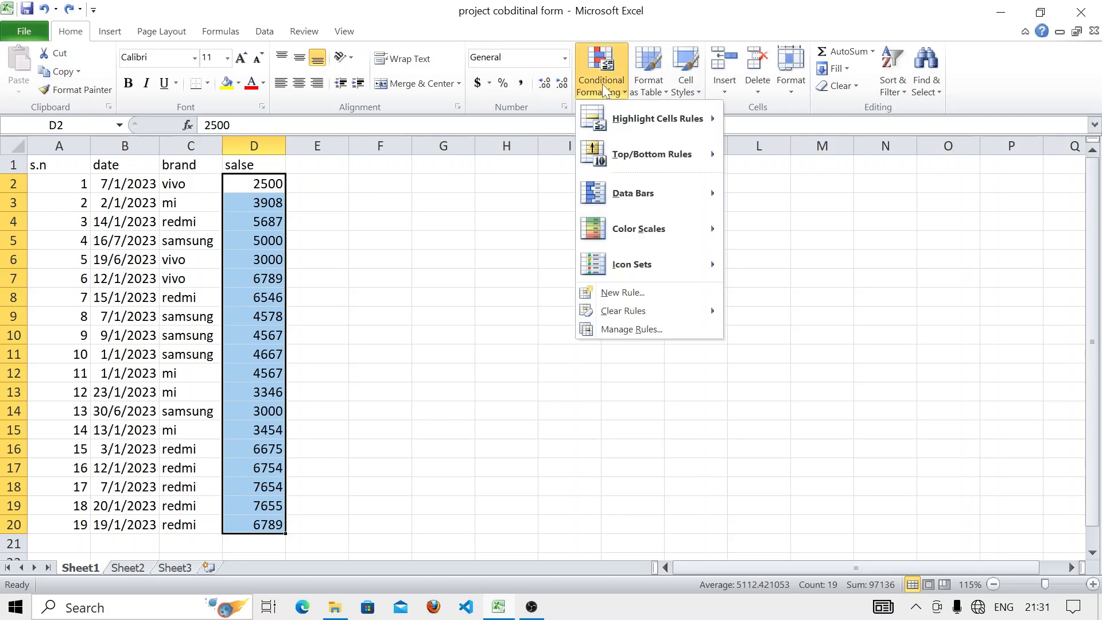
{"action": "mouse_move", "coordinate": [658, 119]}
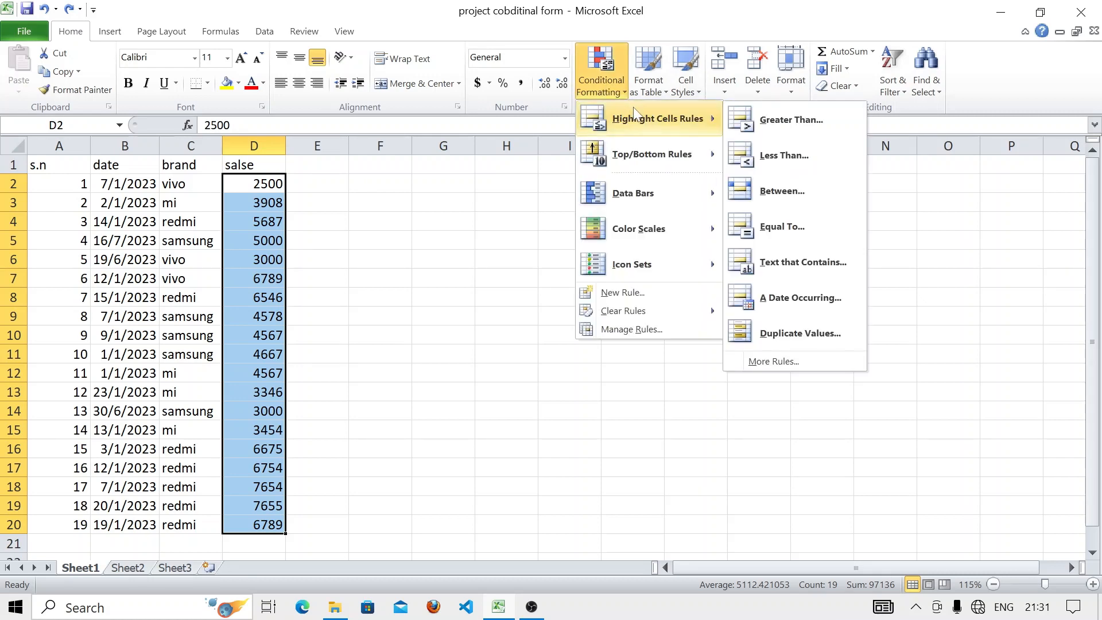
{"action": "left_click", "coordinate": [759, 122]}
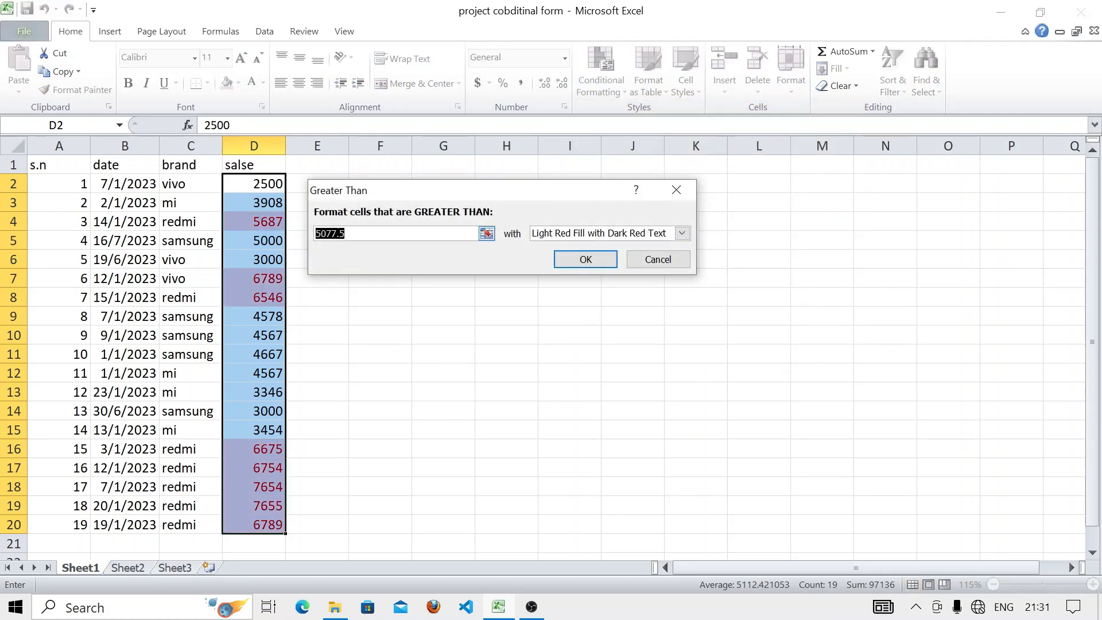
{"action": "left_click", "coordinate": [387, 234]}
{"action": "key", "text": "BackSpace"}
{"action": "key", "text": "BackSpace"}
{"action": "key", "text": "BackSpace"}
{"action": "key", "text": "BackSpace"}
{"action": "key", "text": "BackSpace"}
{"action": "key", "text": "BackSpace"}
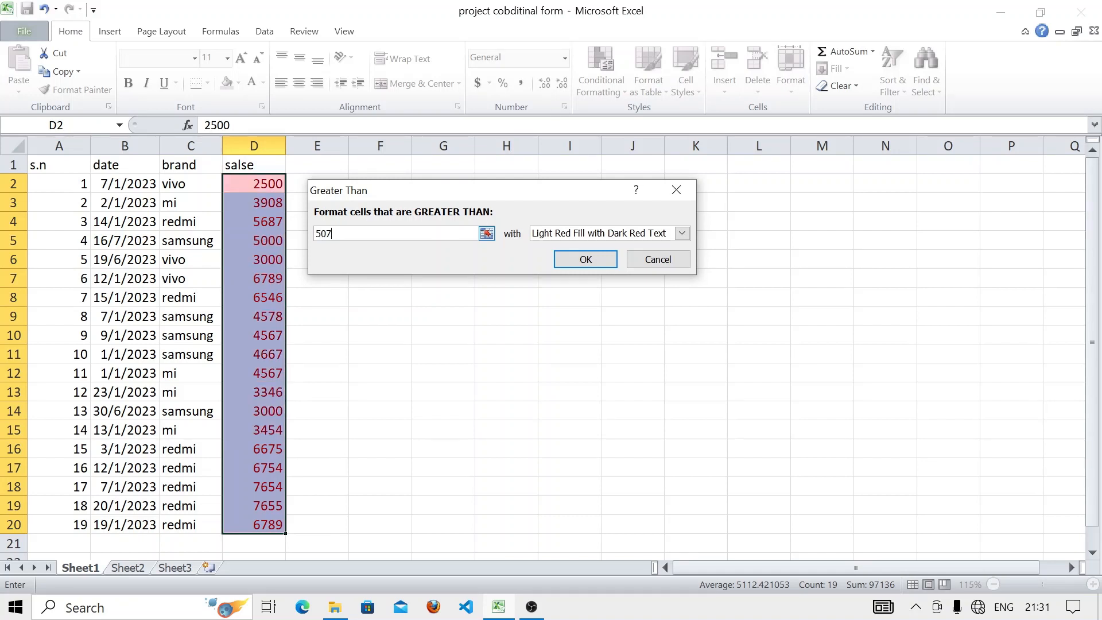
{"action": "type", "text": "7000"}
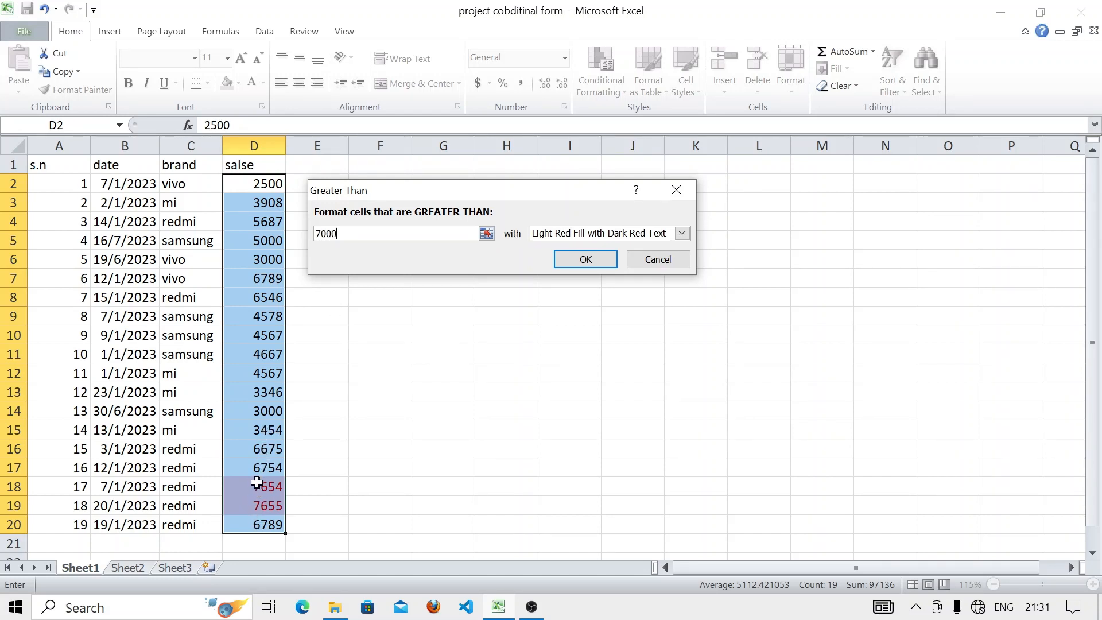
{"action": "left_click", "coordinate": [669, 192]}
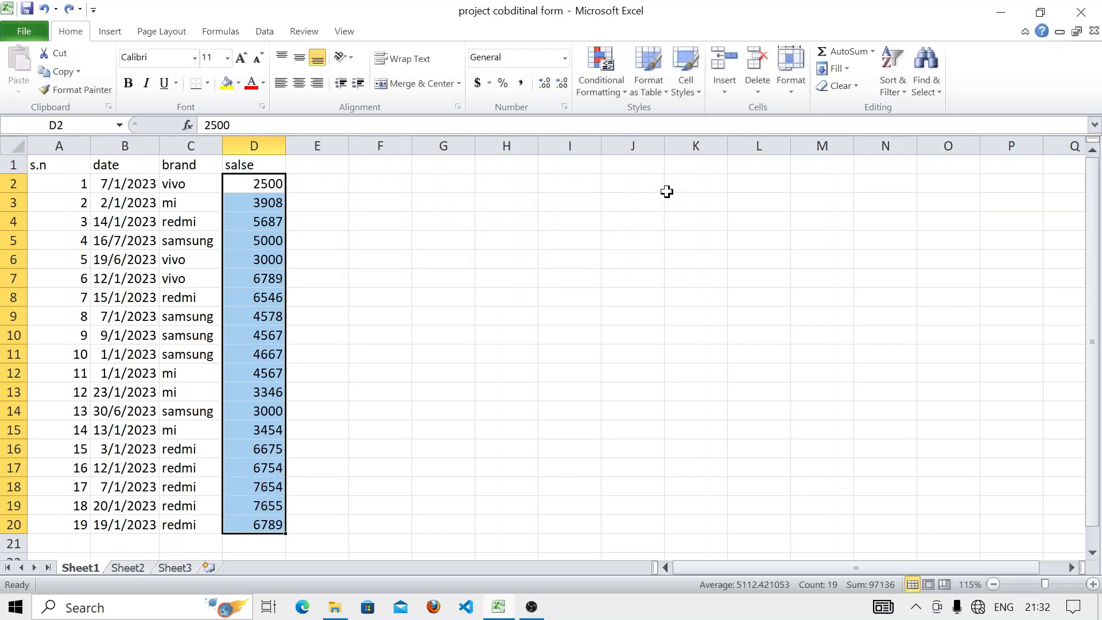
{"action": "left_click", "coordinate": [604, 84]}
{"action": "mouse_move", "coordinate": [629, 115]}
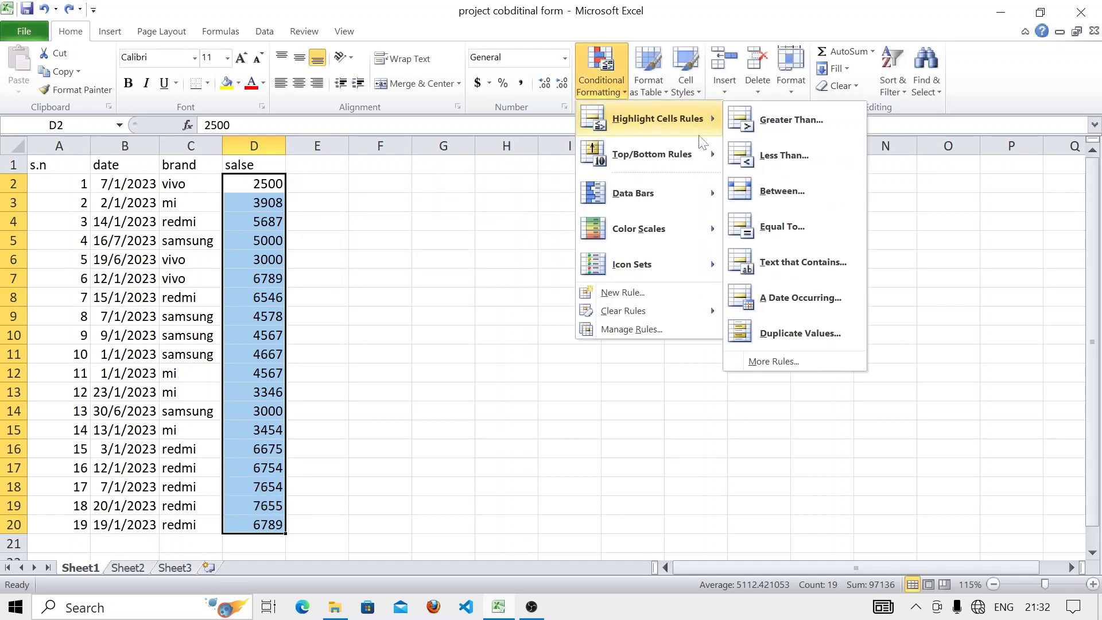
{"action": "left_click", "coordinate": [772, 156]}
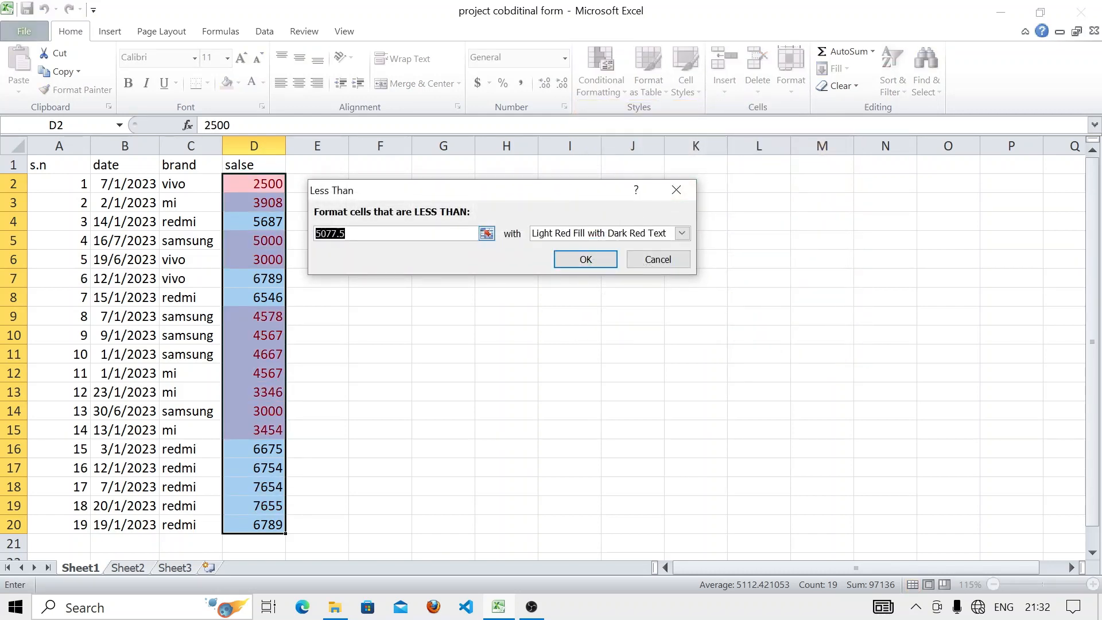
{"action": "key", "text": "BackSpace"}
{"action": "type", "text": "30"}
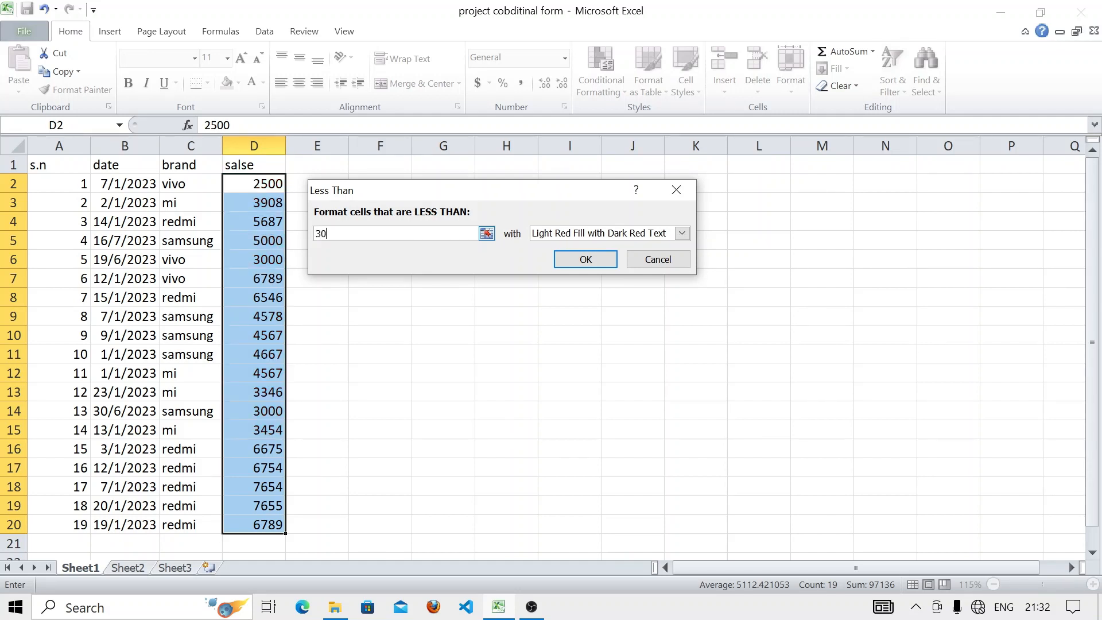
{"action": "type", "text": "00"}
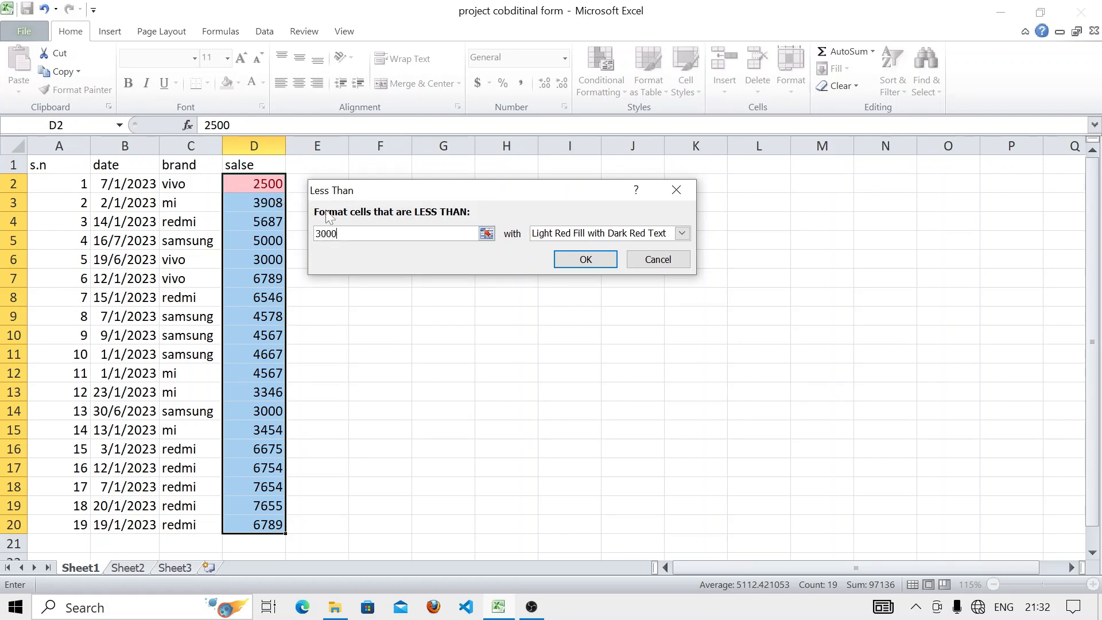
{"action": "left_click", "coordinate": [674, 193]}
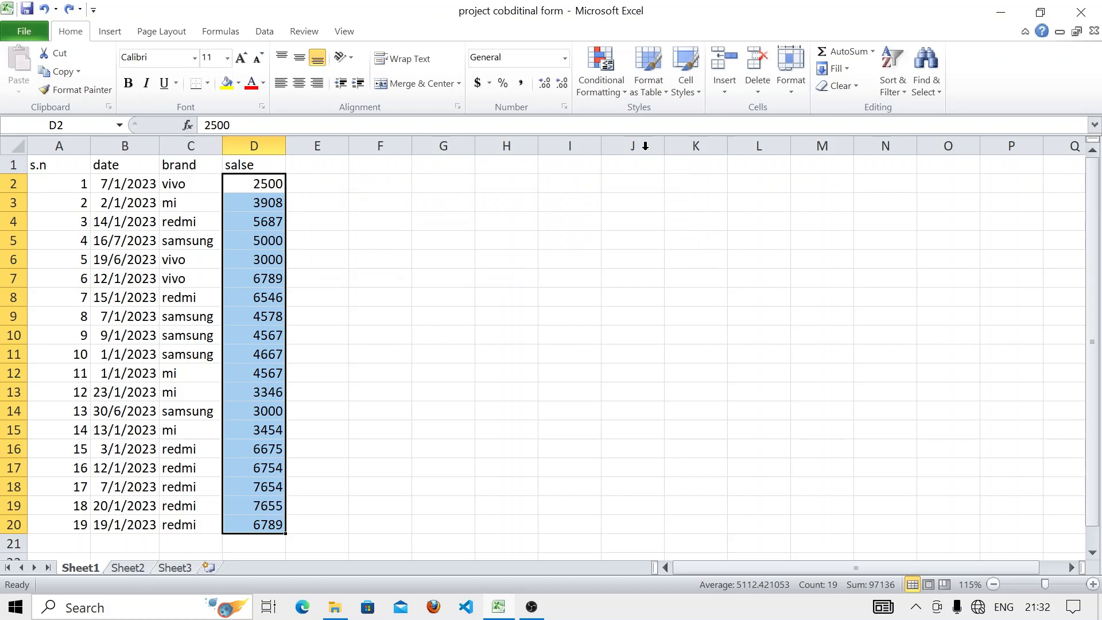
{"action": "left_click", "coordinate": [607, 93]}
{"action": "mouse_move", "coordinate": [642, 120]}
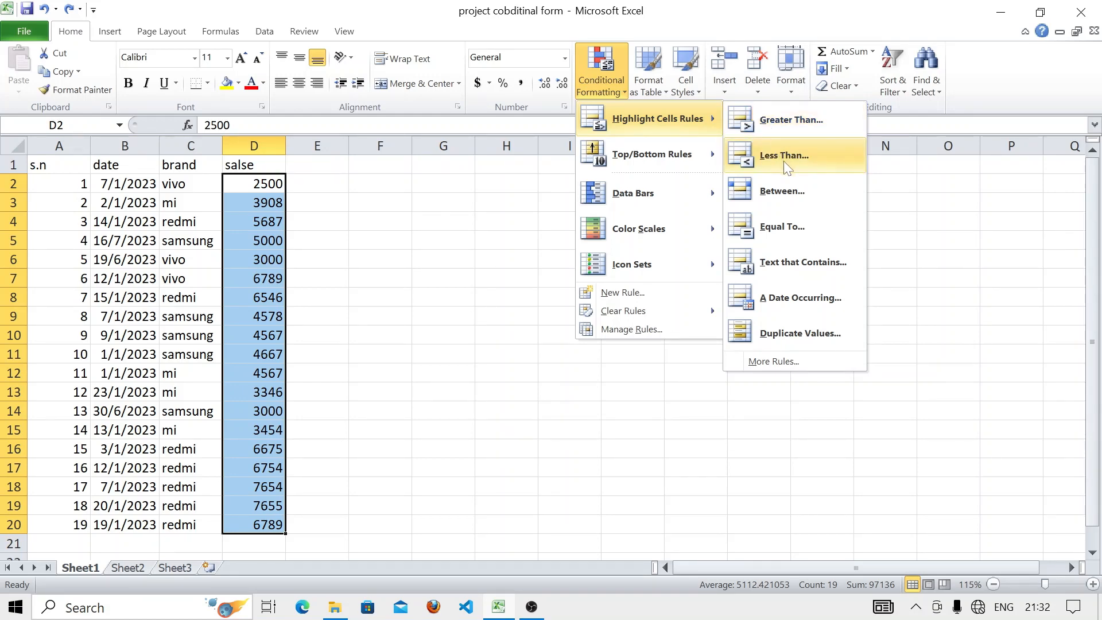
{"action": "left_click", "coordinate": [778, 192]}
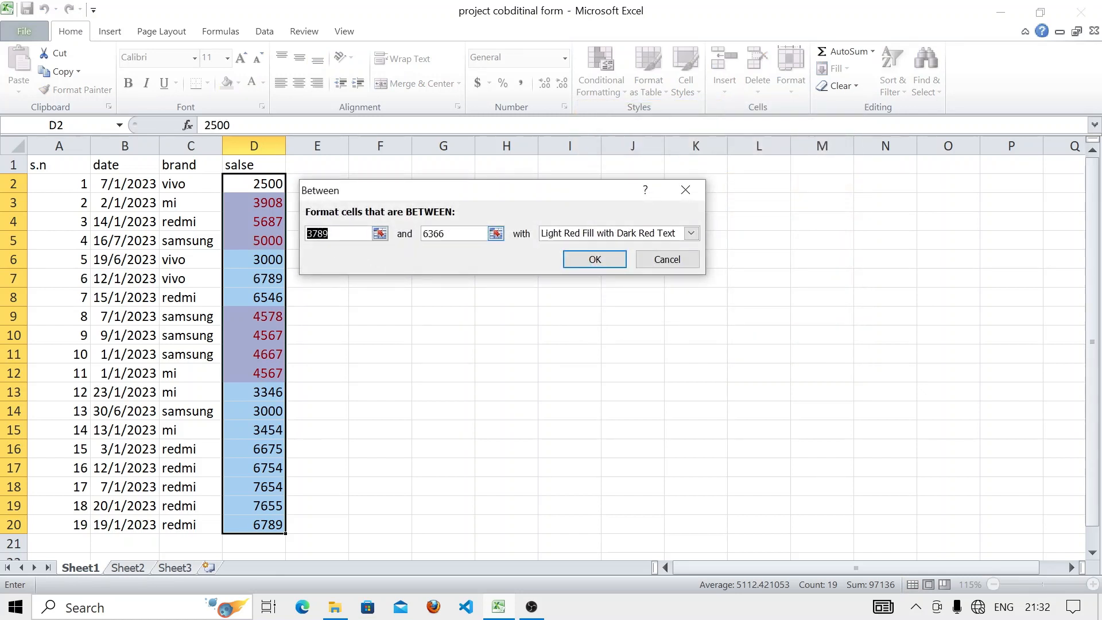
{"action": "left_click", "coordinate": [352, 235]}
{"action": "key", "text": "BackSpace"}
{"action": "key", "text": "BackSpace"}
{"action": "key", "text": "BackSpace"}
{"action": "key", "text": "BackSpace"}
{"action": "type", "text": "40"}
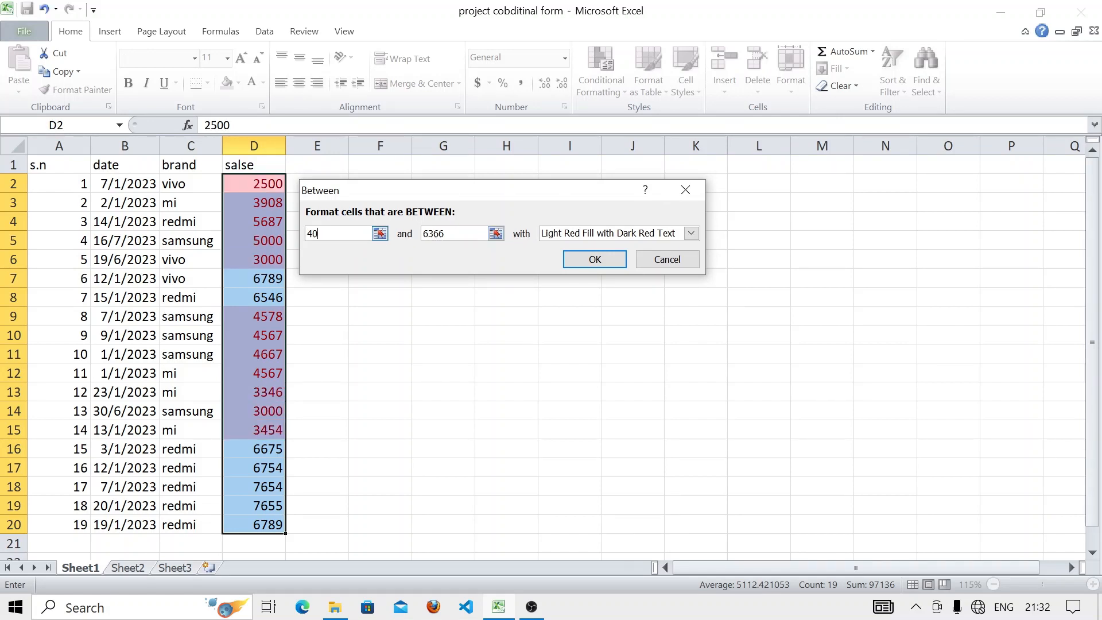
{"action": "type", "text": "00"}
{"action": "left_click", "coordinate": [464, 239]}
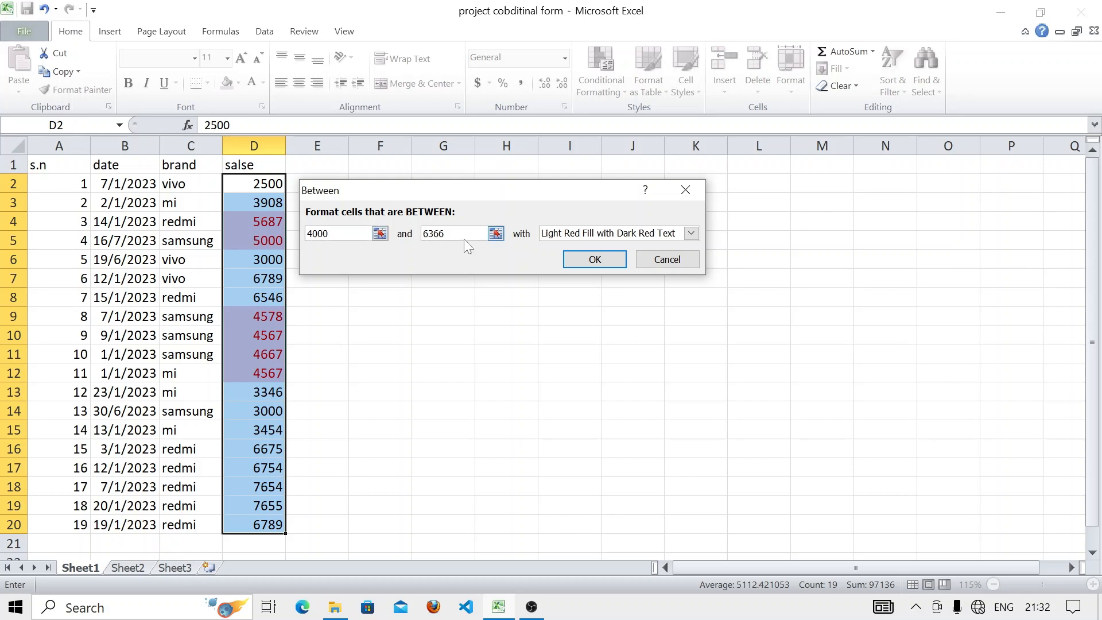
{"action": "key", "text": "BackSpace"}
{"action": "key", "text": "BackSpace"}
{"action": "key", "text": "BackSpace"}
{"action": "key", "text": "BackSpace"}
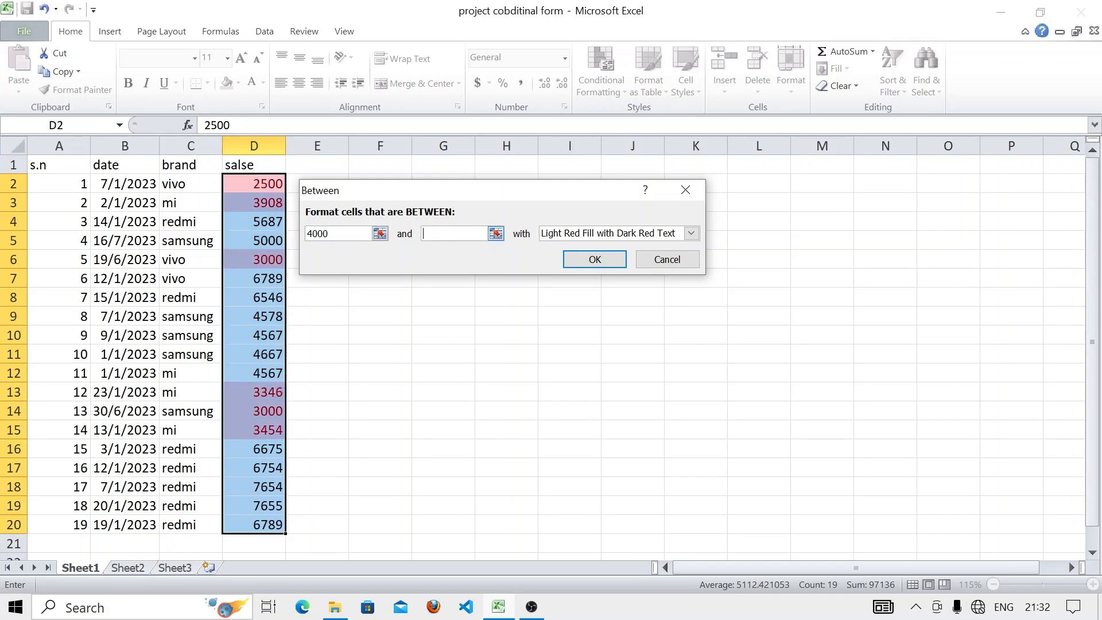
{"action": "type", "text": "6000"}
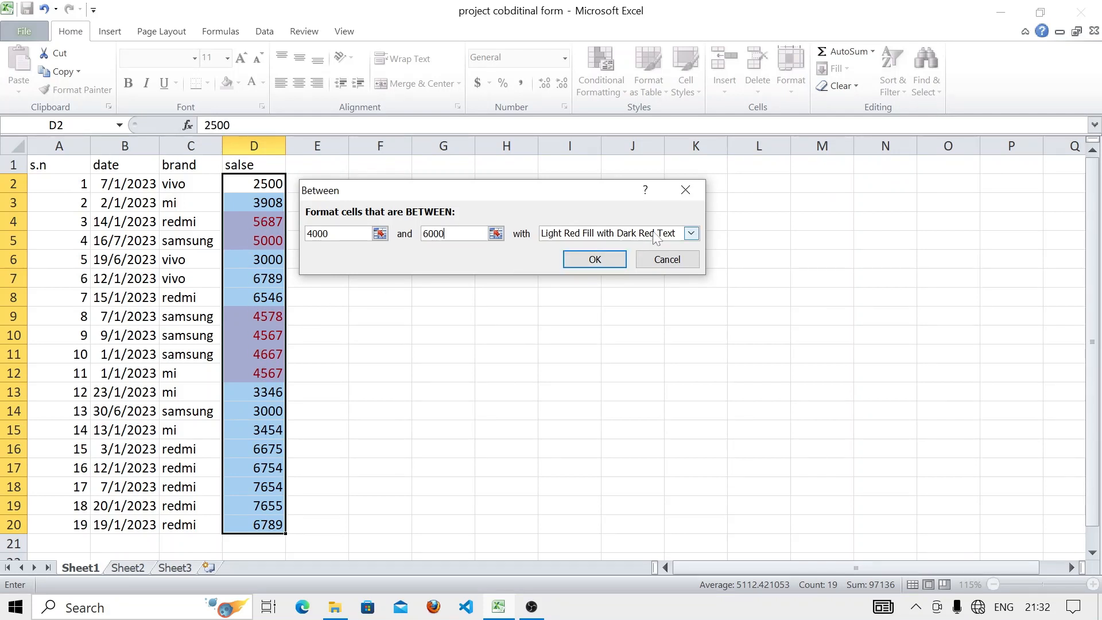
{"action": "left_click", "coordinate": [691, 234]}
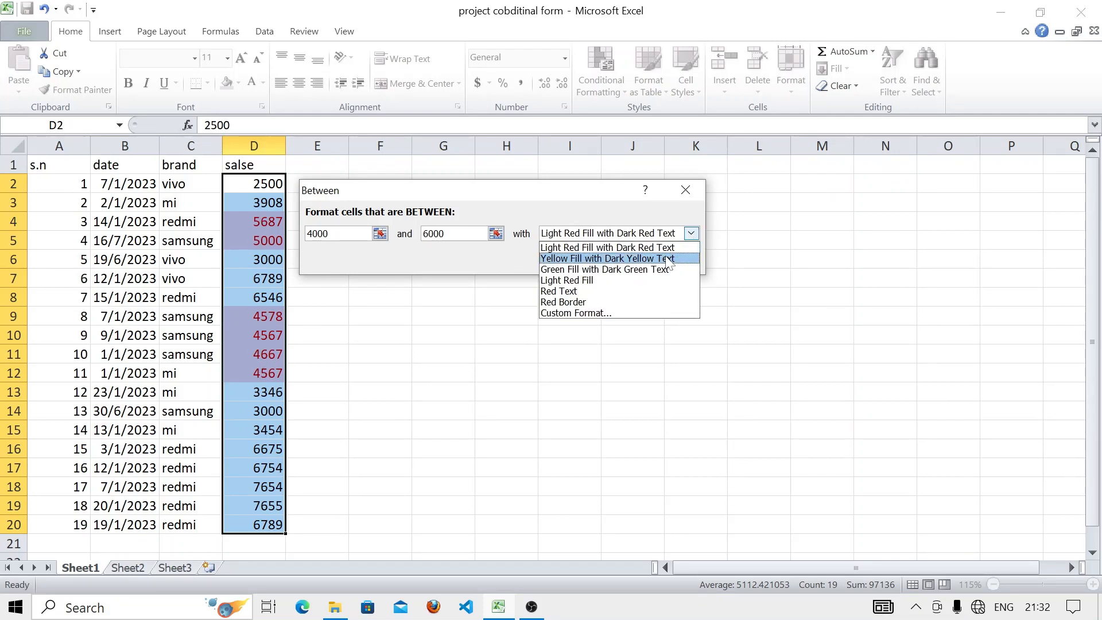
{"action": "left_click", "coordinate": [664, 270]}
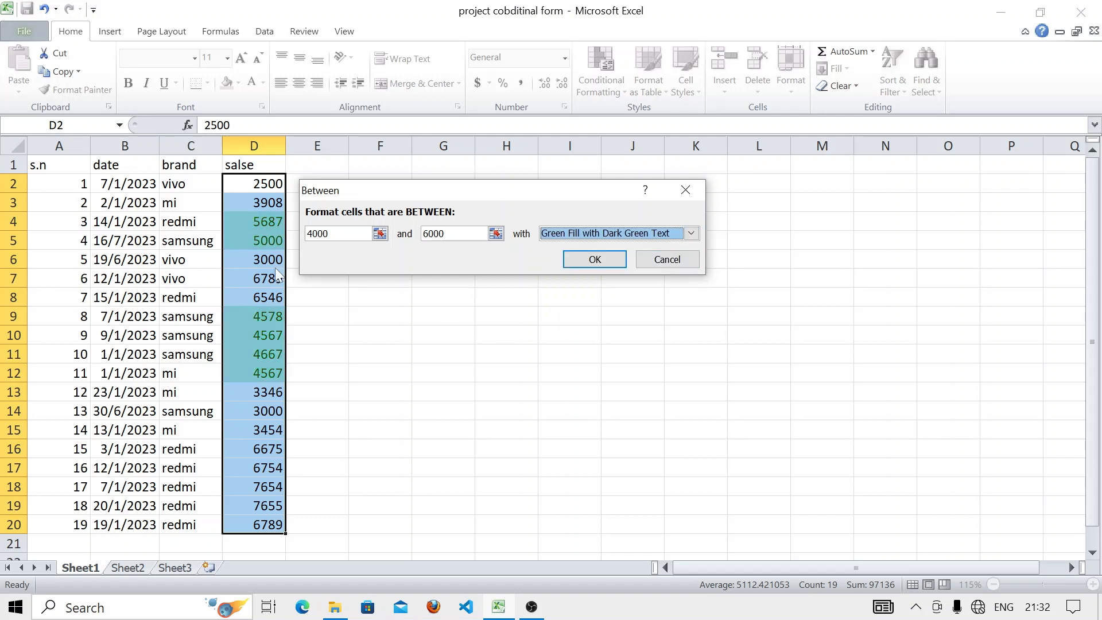
{"action": "left_click", "coordinate": [698, 191]}
{"action": "left_click", "coordinate": [588, 86]}
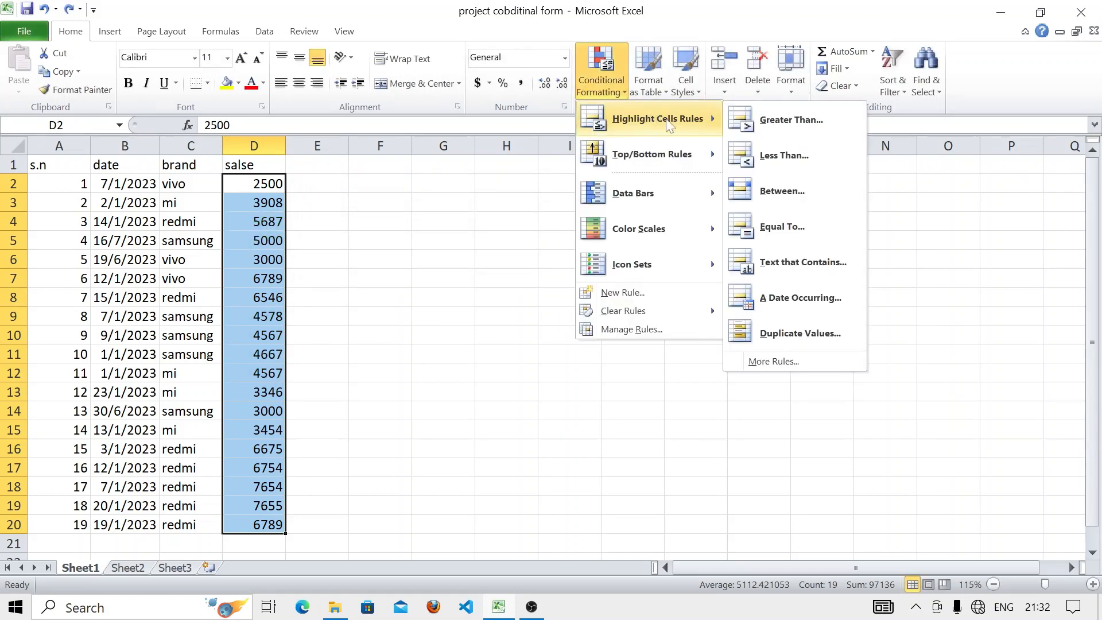
{"action": "left_click", "coordinate": [767, 228]}
{"action": "left_click", "coordinate": [357, 234]}
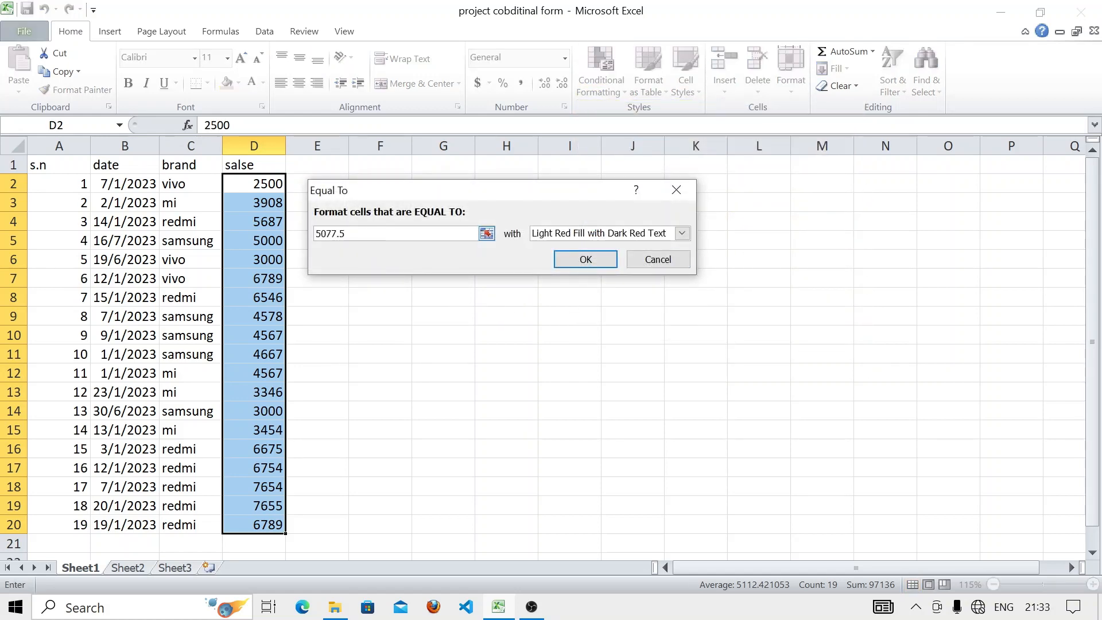
{"action": "key", "text": "BackSpace"}
{"action": "key", "text": "BackSpace"}
{"action": "key", "text": "BackSpace"}
{"action": "key", "text": "BackSpace"}
{"action": "key", "text": "BackSpace"}
{"action": "type", "text": "3000"}
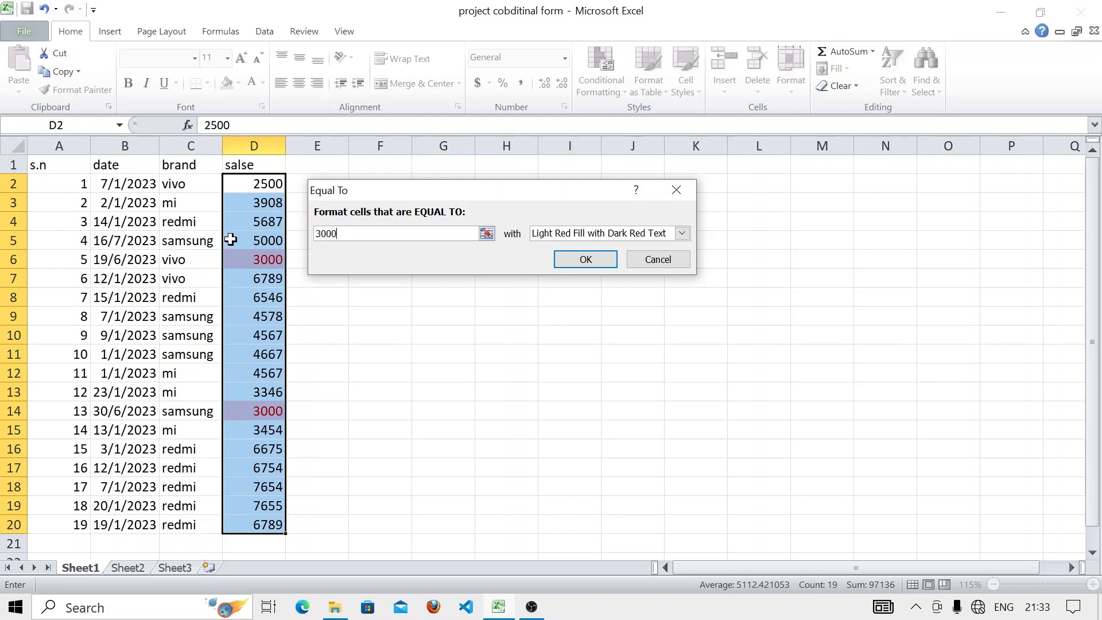
{"action": "left_click", "coordinate": [673, 191]}
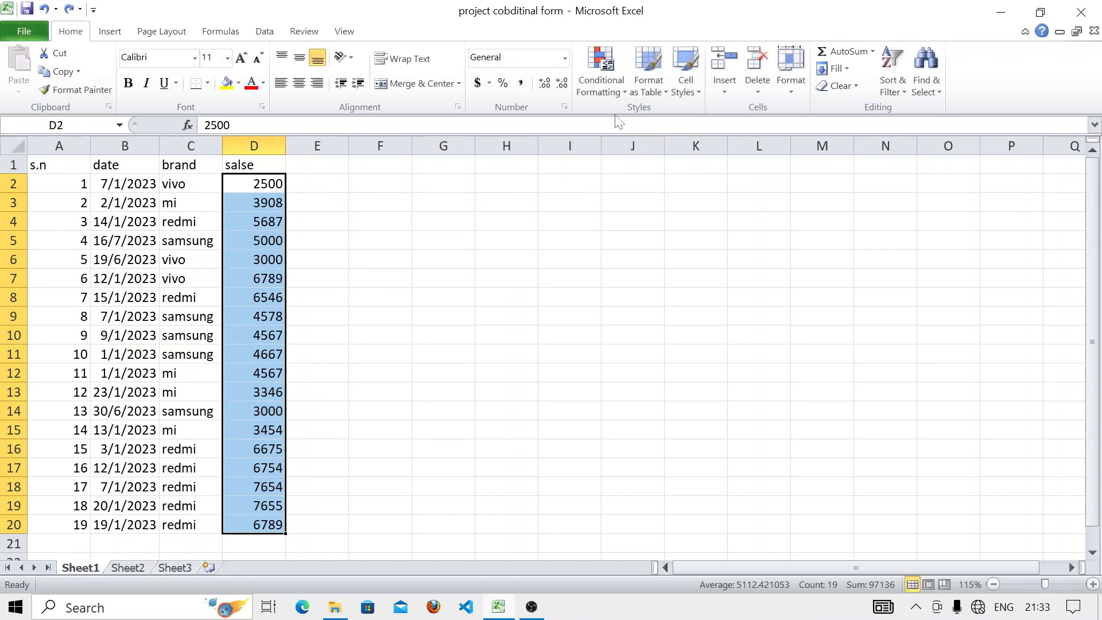
- Select the brand names in C2:C20
{"action": "left_click", "coordinate": [608, 95]}
{"action": "mouse_move", "coordinate": [654, 119]}
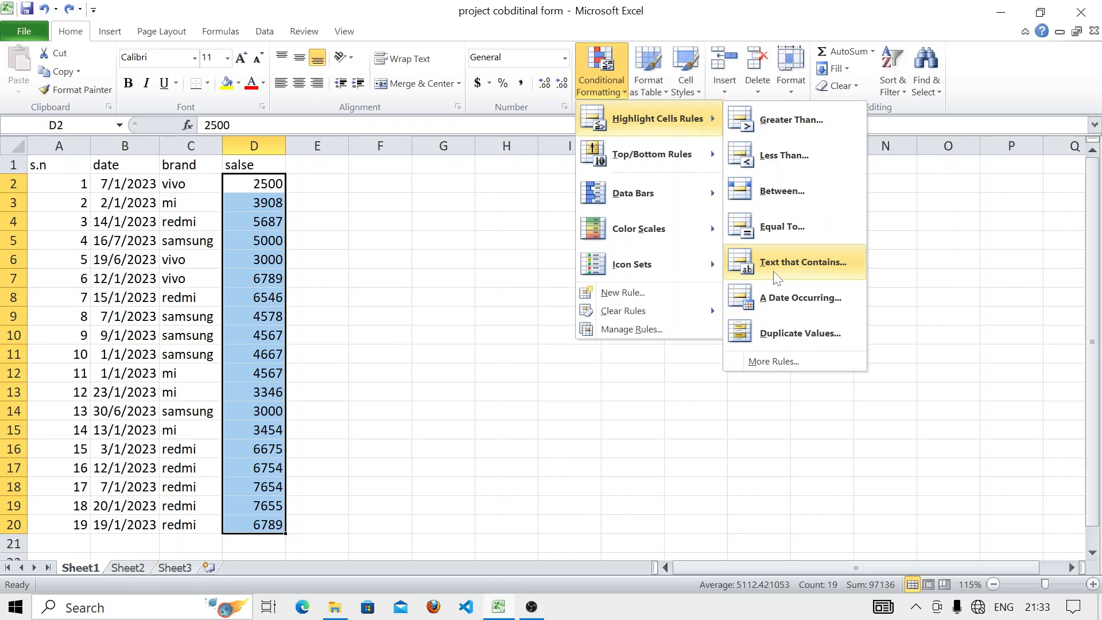
{"action": "left_click", "coordinate": [168, 184]}
{"action": "left_click_drag", "start_coordinate": [167, 184], "coordinate": [197, 523]}
- Preview a Text That Contains rule for 'sa' on the brands, then cancel it
{"action": "left_click", "coordinate": [595, 94]}
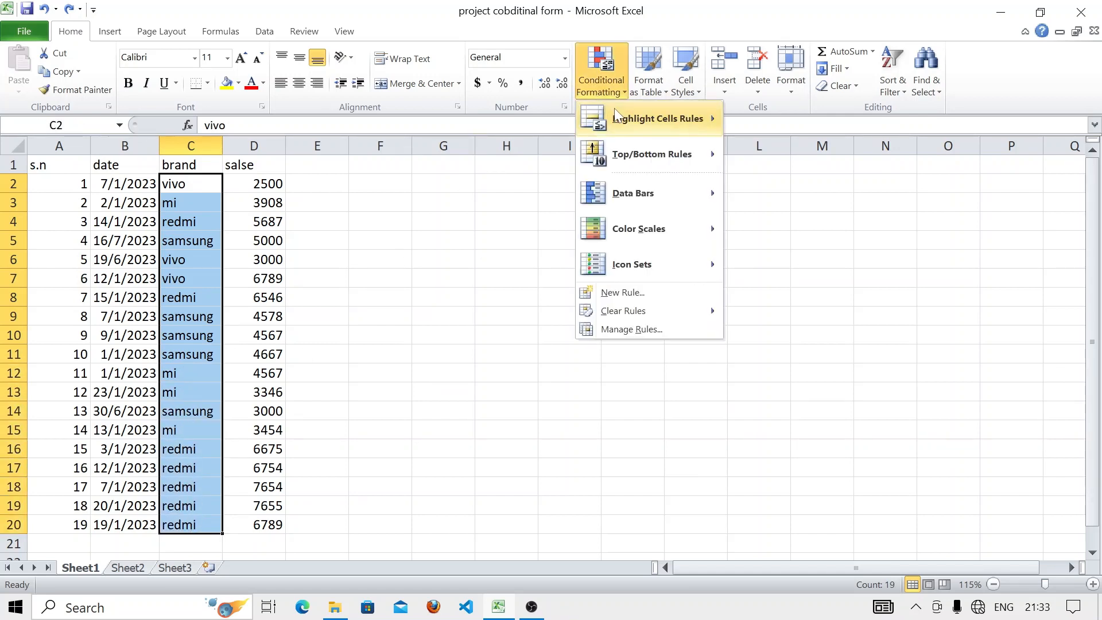
{"action": "mouse_move", "coordinate": [657, 118]}
{"action": "left_click", "coordinate": [785, 256]}
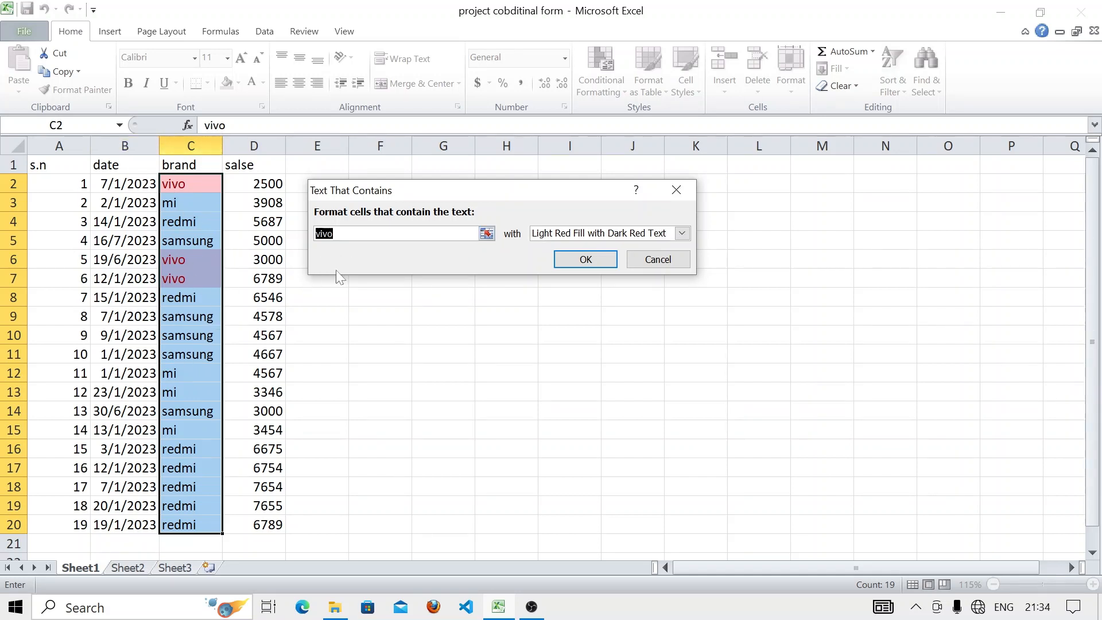
{"action": "left_click", "coordinate": [335, 233]}
{"action": "key", "text": "BackSpace"}
{"action": "key", "text": "BackSpace"}
{"action": "key", "text": "BackSpace"}
{"action": "key", "text": "BackSpace"}
{"action": "type", "text": "sa,"}
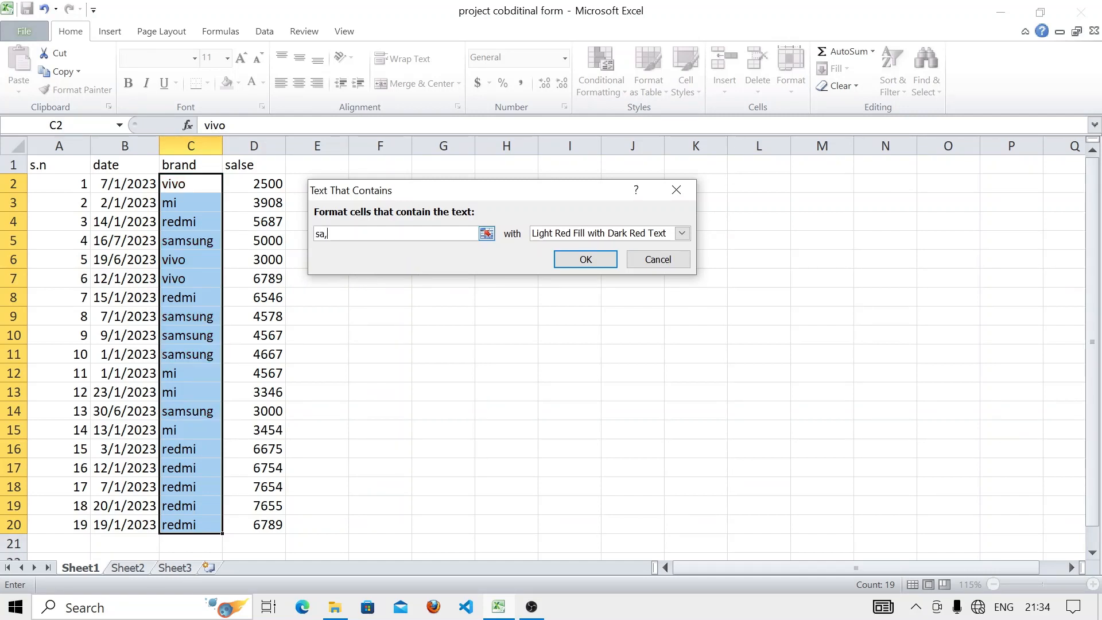
{"action": "key", "text": "BackSpace"}
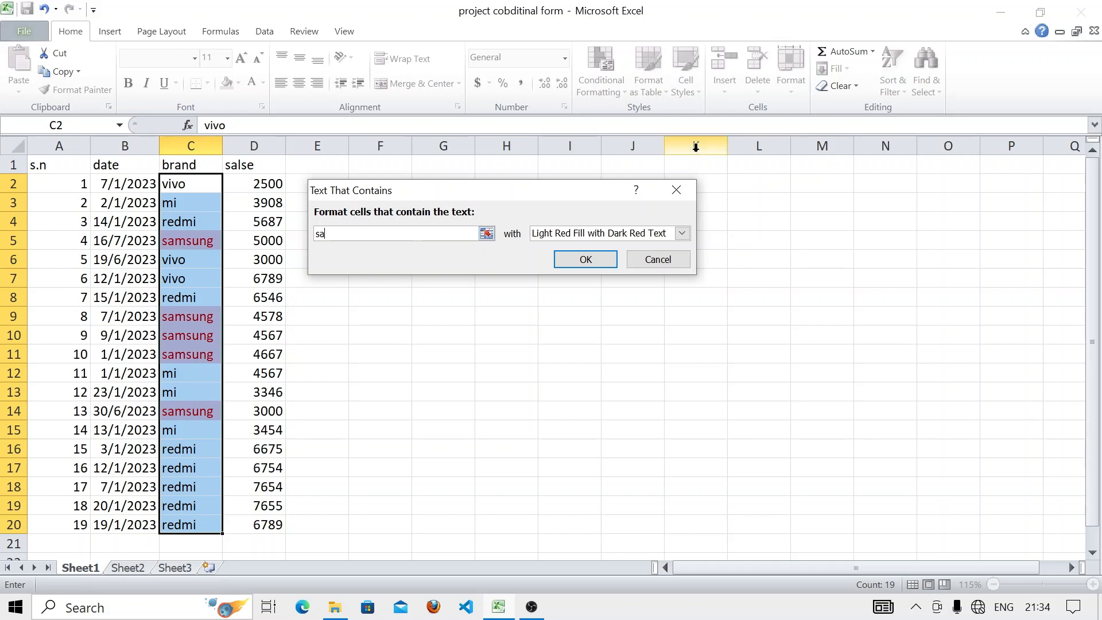
{"action": "left_click", "coordinate": [676, 190]}
- Reopen the Text That Contains rule and dismiss it without applying
{"action": "left_click", "coordinate": [600, 82]}
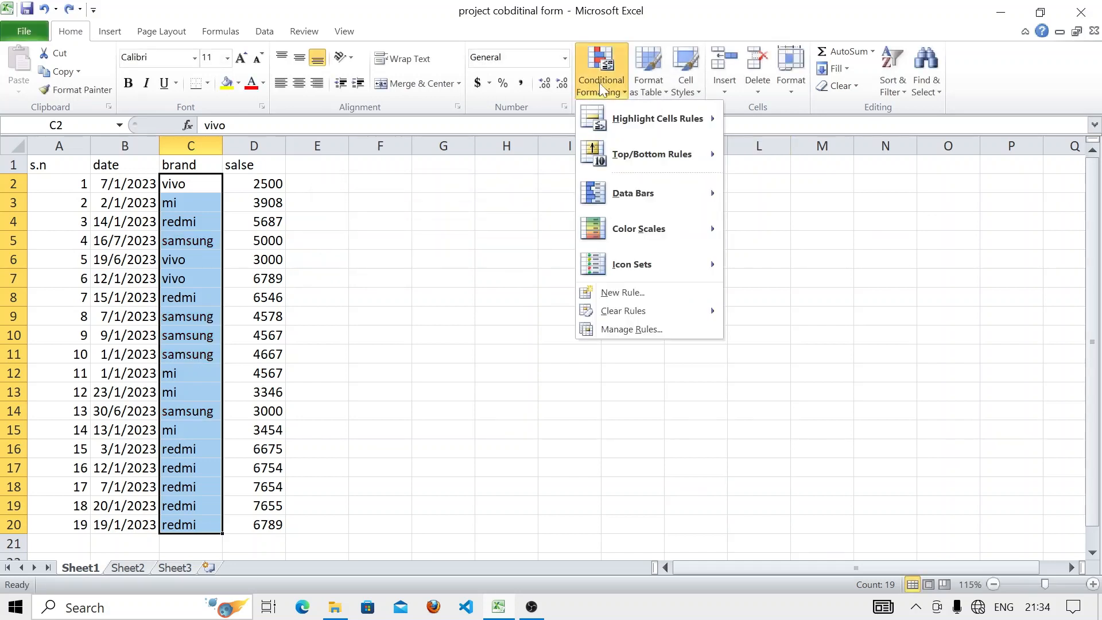
{"action": "mouse_move", "coordinate": [660, 118]}
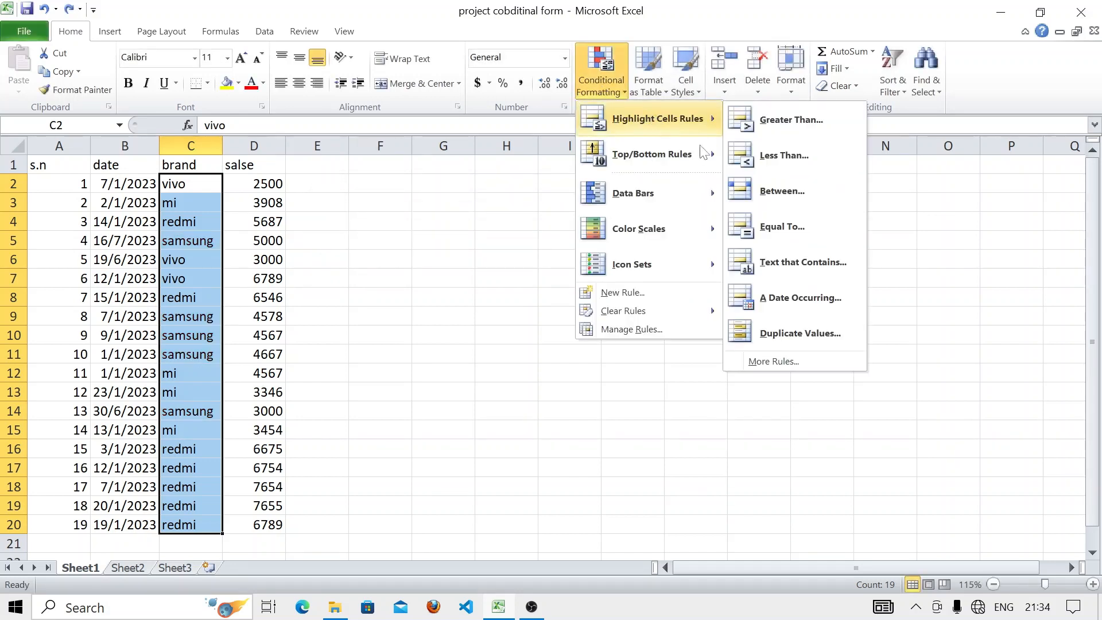
{"action": "left_click", "coordinate": [790, 270]}
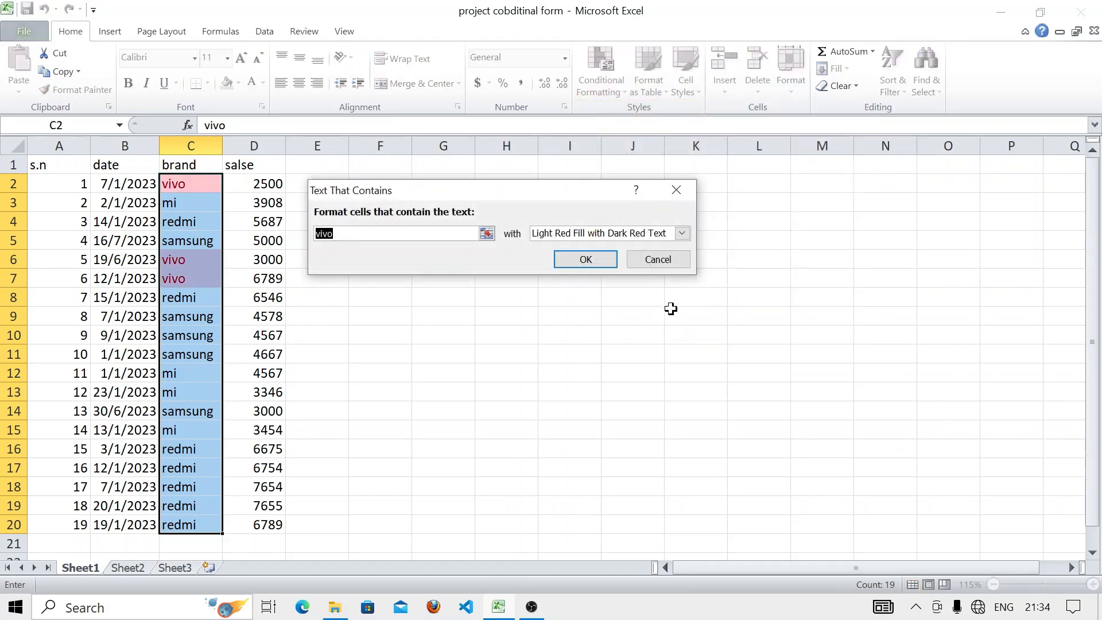
{"action": "left_click", "coordinate": [673, 190]}
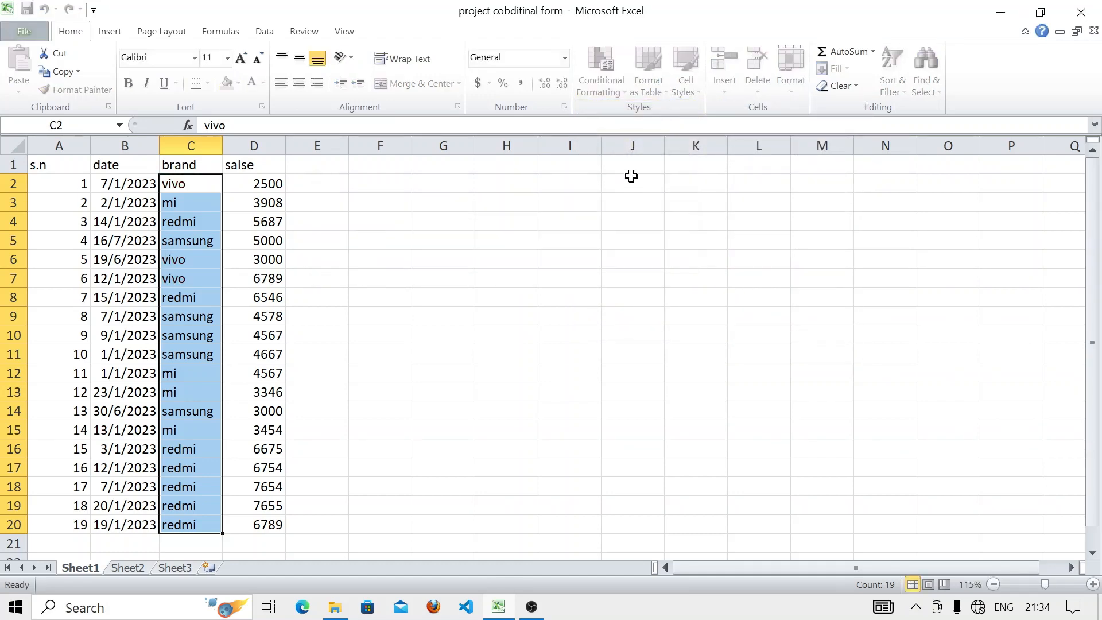
- Clear the brand selection and select the dates in B2:B20
{"action": "left_click", "coordinate": [617, 92]}
{"action": "mouse_move", "coordinate": [657, 118]}
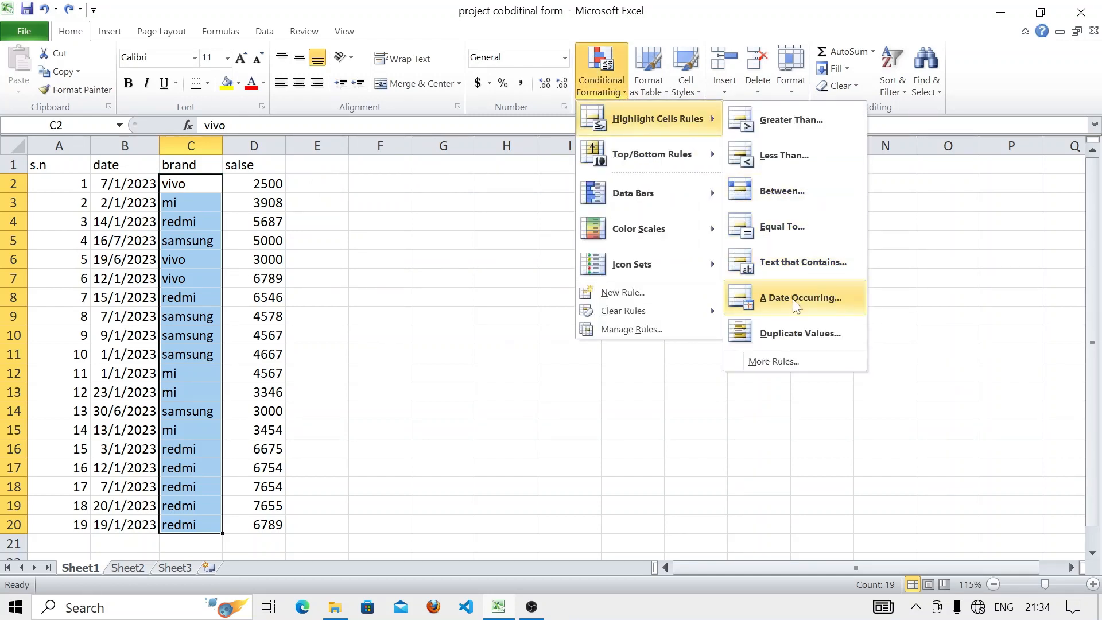
{"action": "left_click", "coordinate": [524, 327]}
{"action": "left_click", "coordinate": [376, 296]}
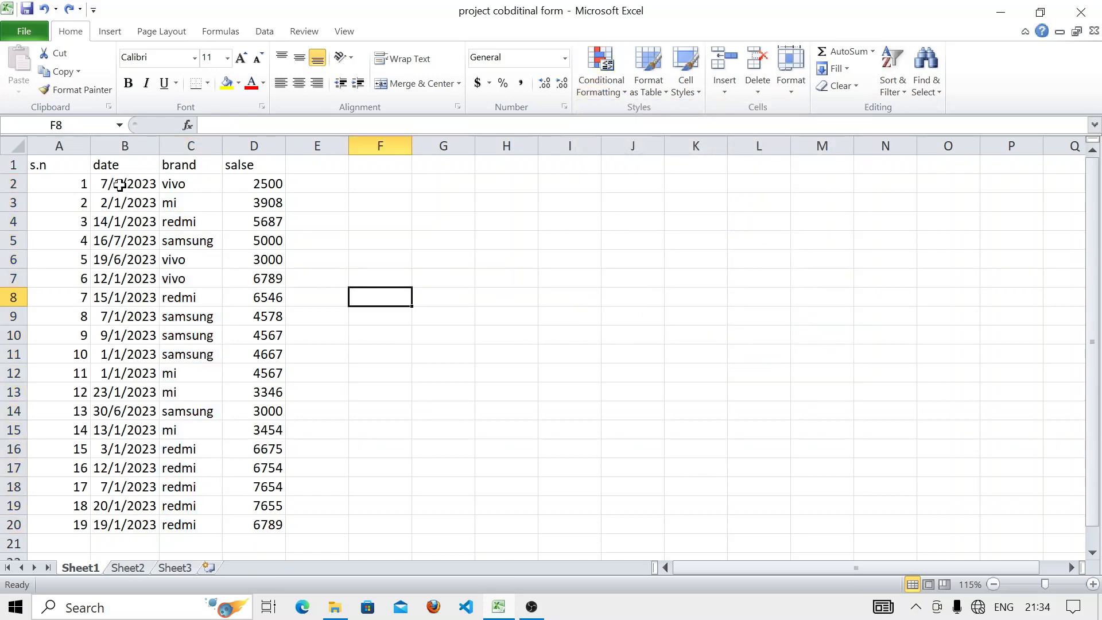
{"action": "left_click_drag", "start_coordinate": [118, 182], "coordinate": [133, 521]}
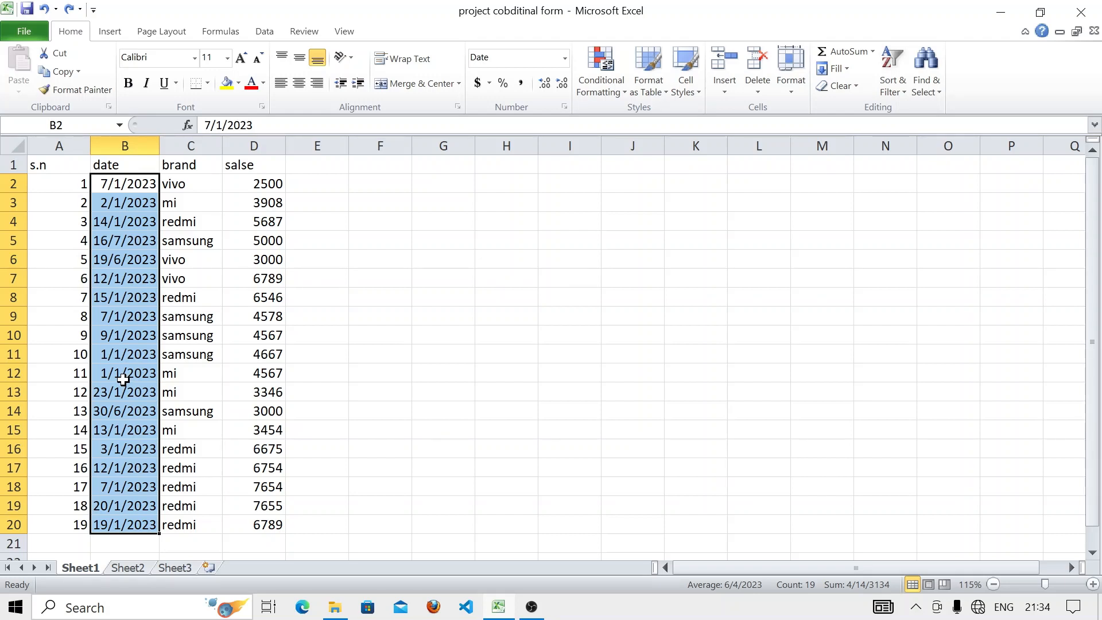
- Preview an A Date Occurring rule set to Today on the dates
{"action": "left_click", "coordinate": [601, 86]}
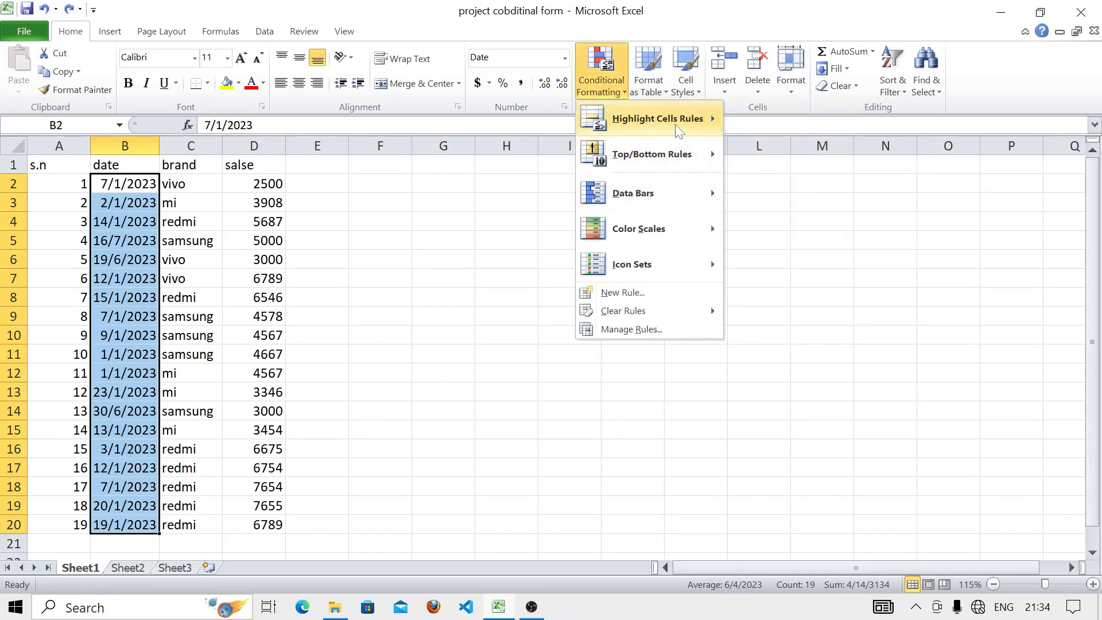
{"action": "mouse_move", "coordinate": [679, 130]}
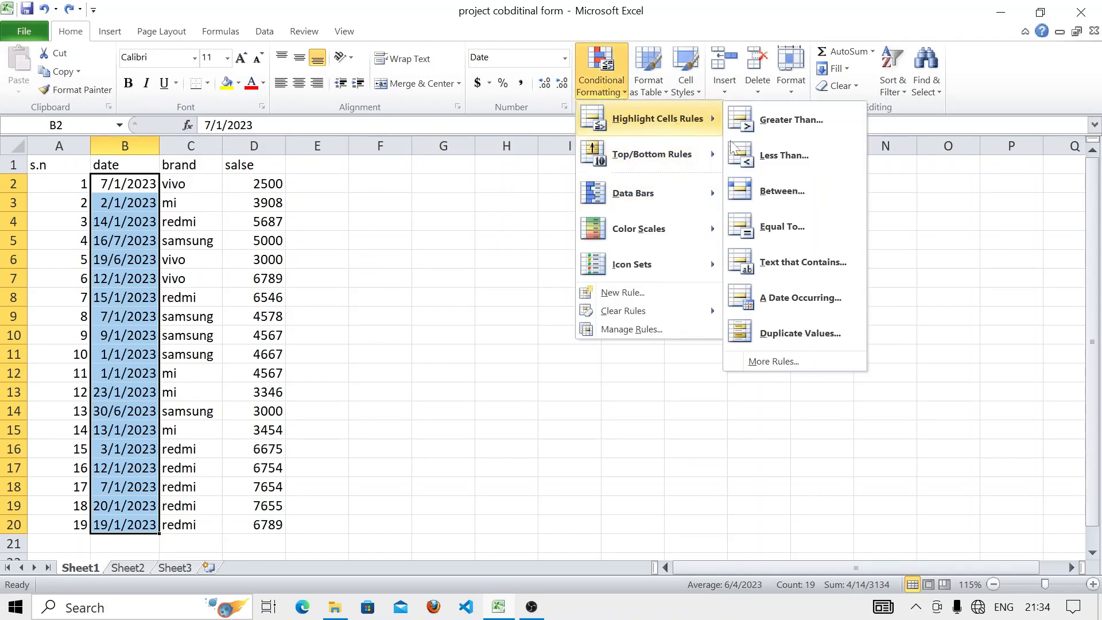
{"action": "left_click", "coordinate": [795, 299]}
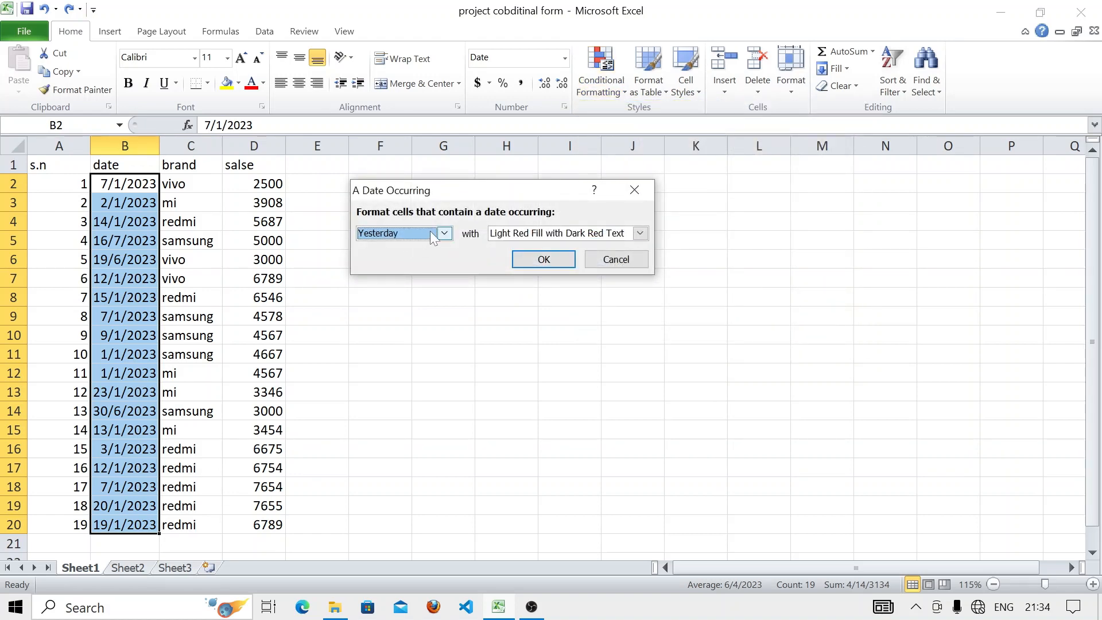
{"action": "left_click", "coordinate": [446, 233]}
{"action": "left_click", "coordinate": [428, 258]}
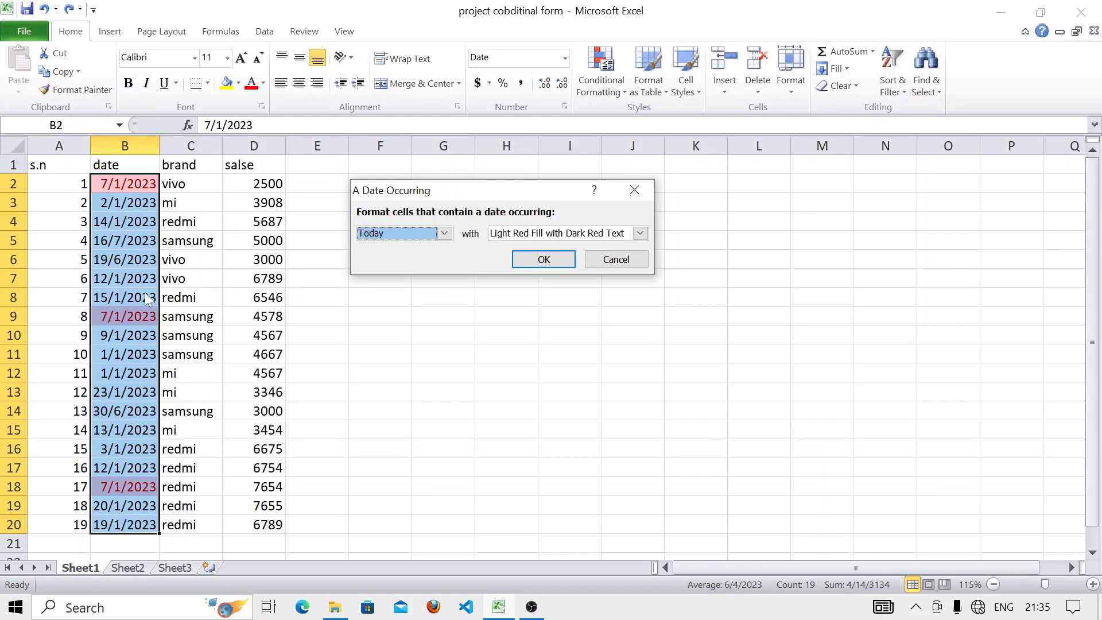
- Dismiss the Today date rule, deselect the dates, and show Highlight Cells Rules
{"action": "left_click", "coordinate": [635, 190]}
{"action": "left_click", "coordinate": [528, 371]}
{"action": "left_click", "coordinate": [602, 86]}
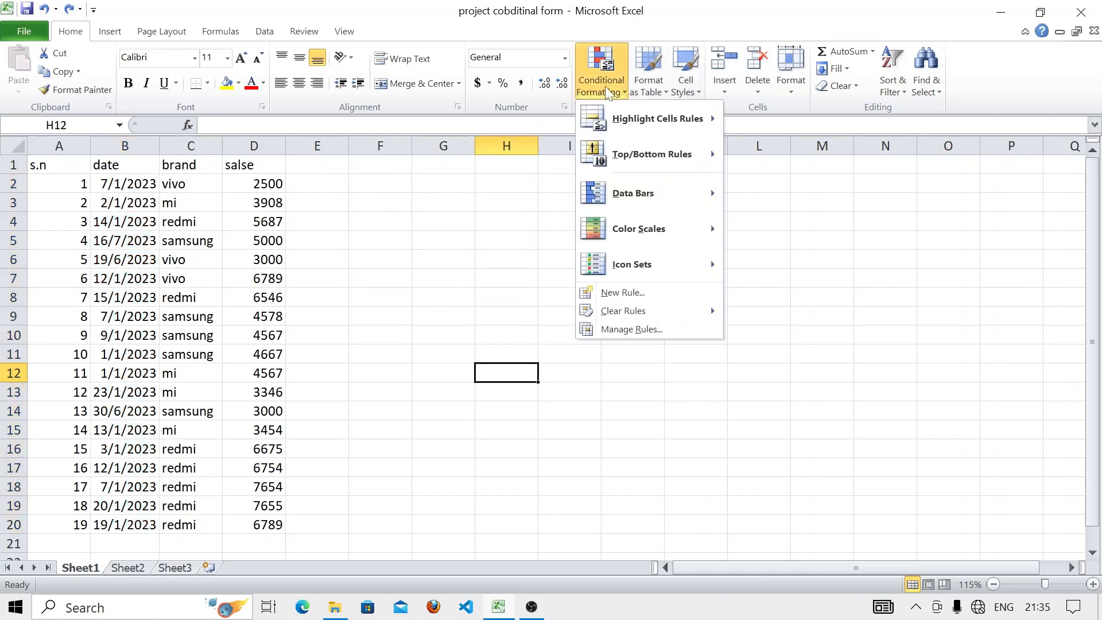
{"action": "mouse_move", "coordinate": [619, 122]}
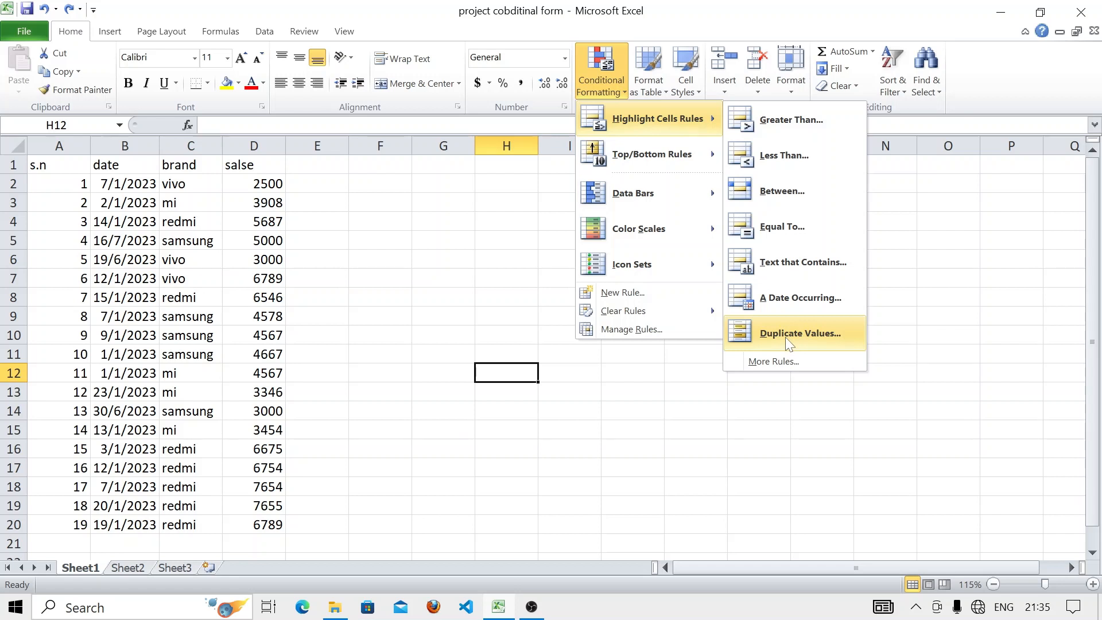
- Change the serial number in cell A13 from 12 to 11
{"action": "left_click", "coordinate": [589, 427]}
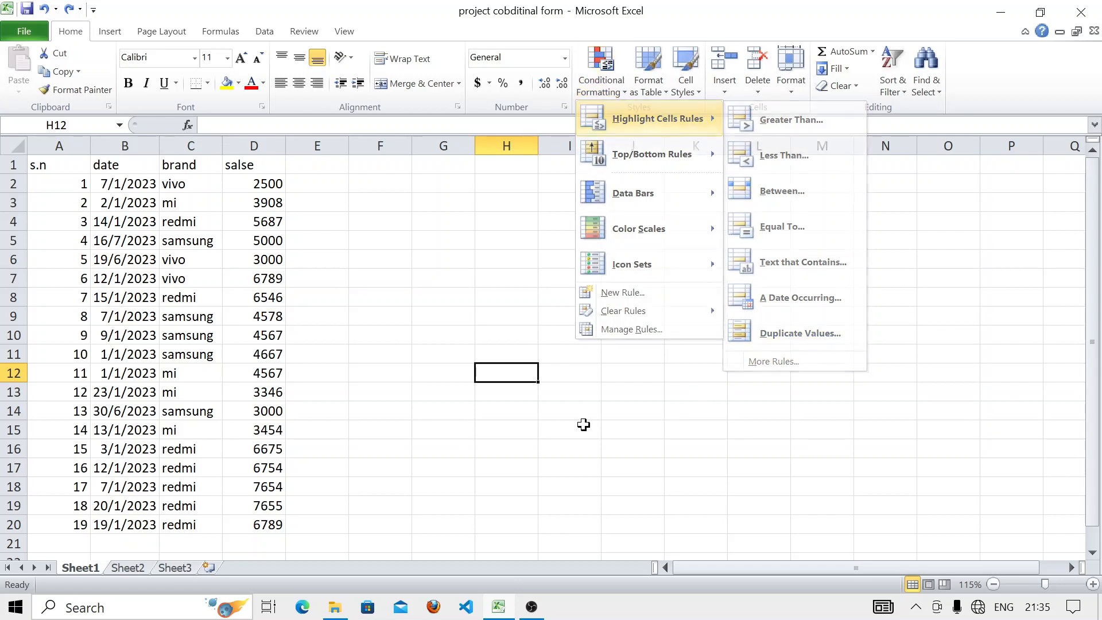
{"action": "left_click", "coordinate": [76, 391]}
{"action": "key", "text": "BackSpace"}
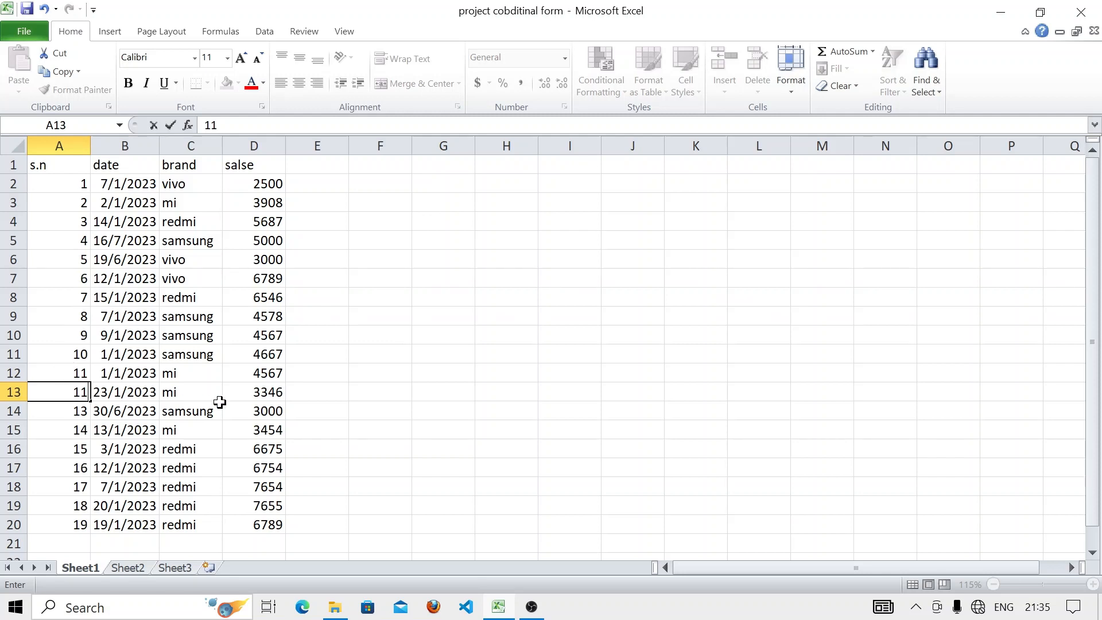
{"action": "left_click", "coordinate": [442, 409]}
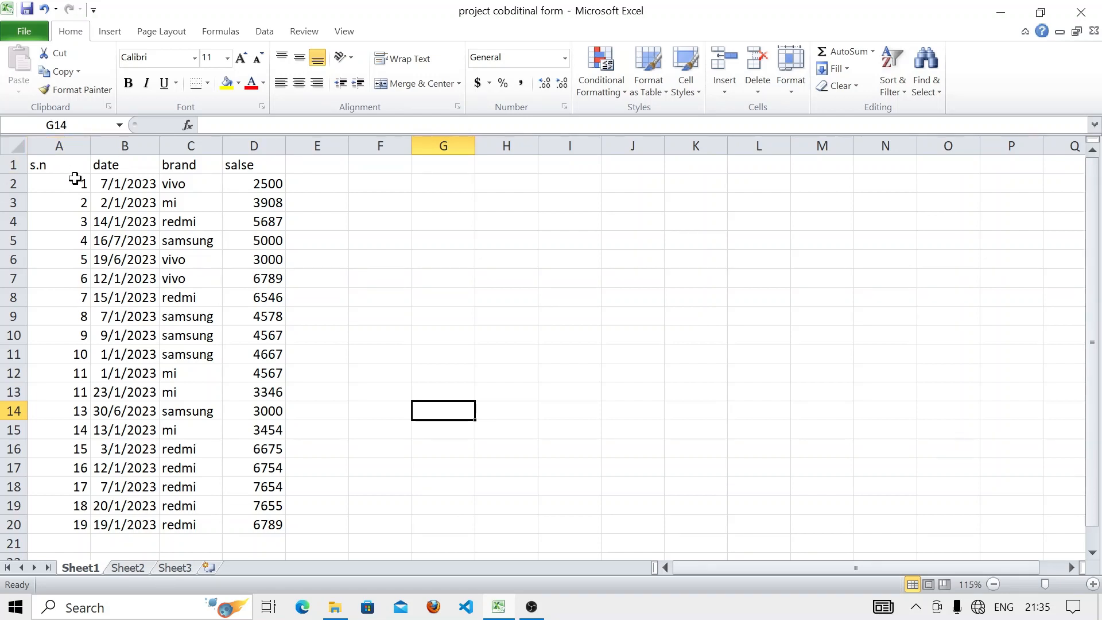
{"action": "left_click_drag", "start_coordinate": [76, 179], "coordinate": [60, 524]}
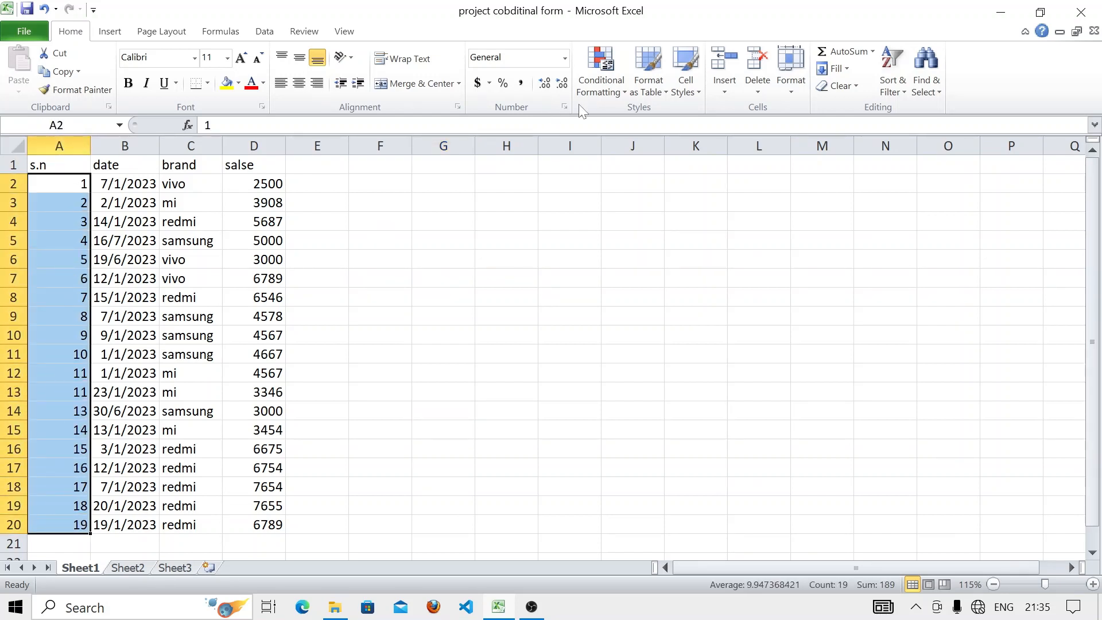
{"action": "left_click", "coordinate": [594, 88]}
{"action": "mouse_move", "coordinate": [646, 123]}
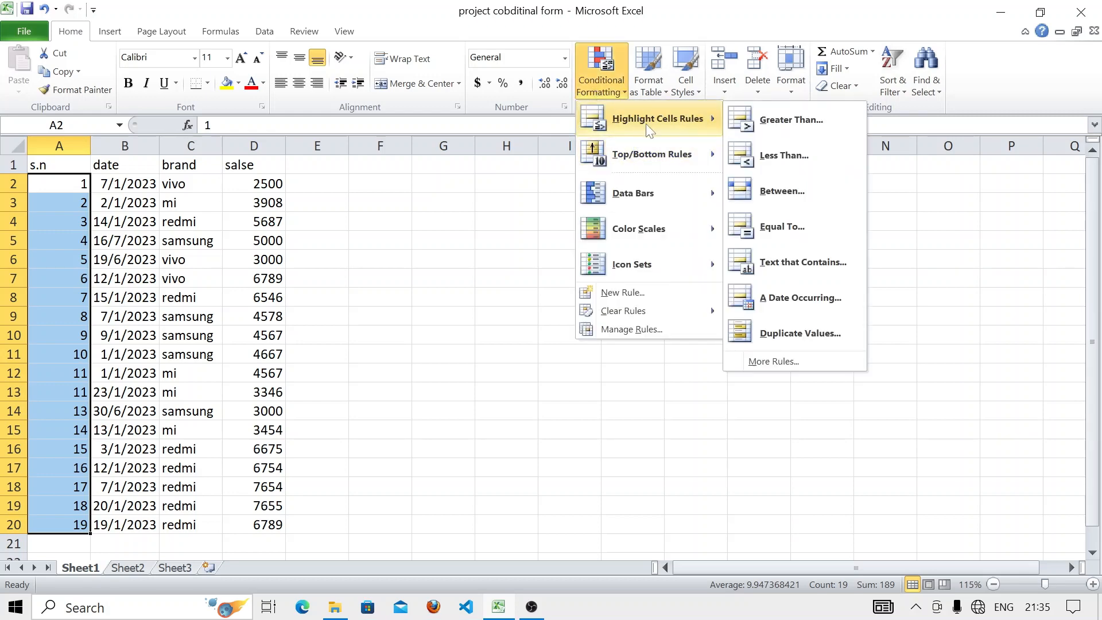
{"action": "left_click", "coordinate": [792, 332]}
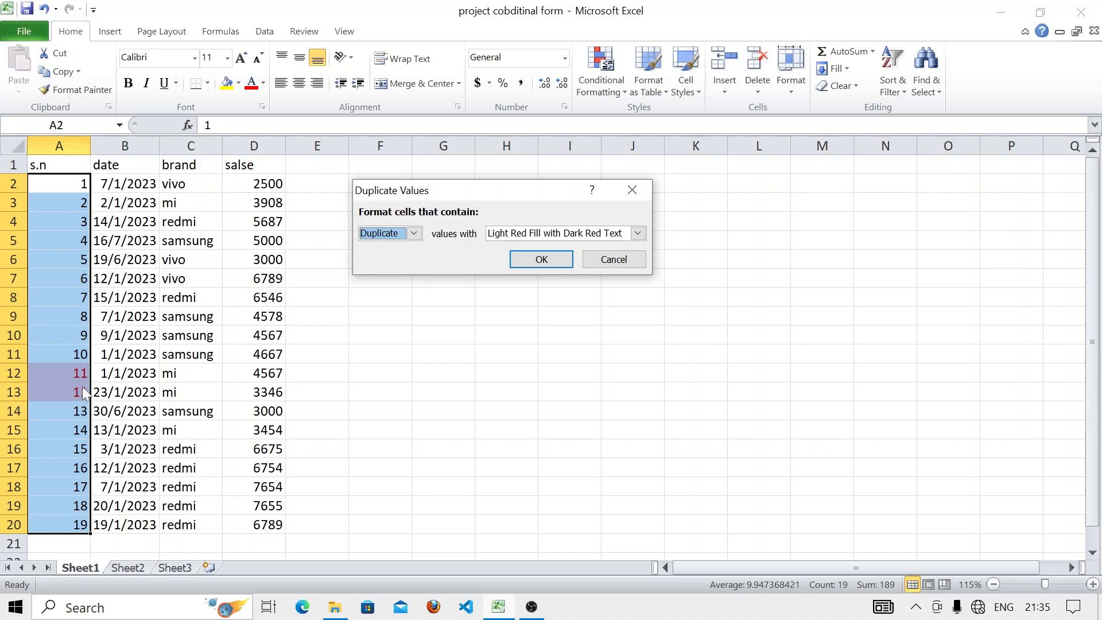
{"action": "left_click", "coordinate": [647, 188]}
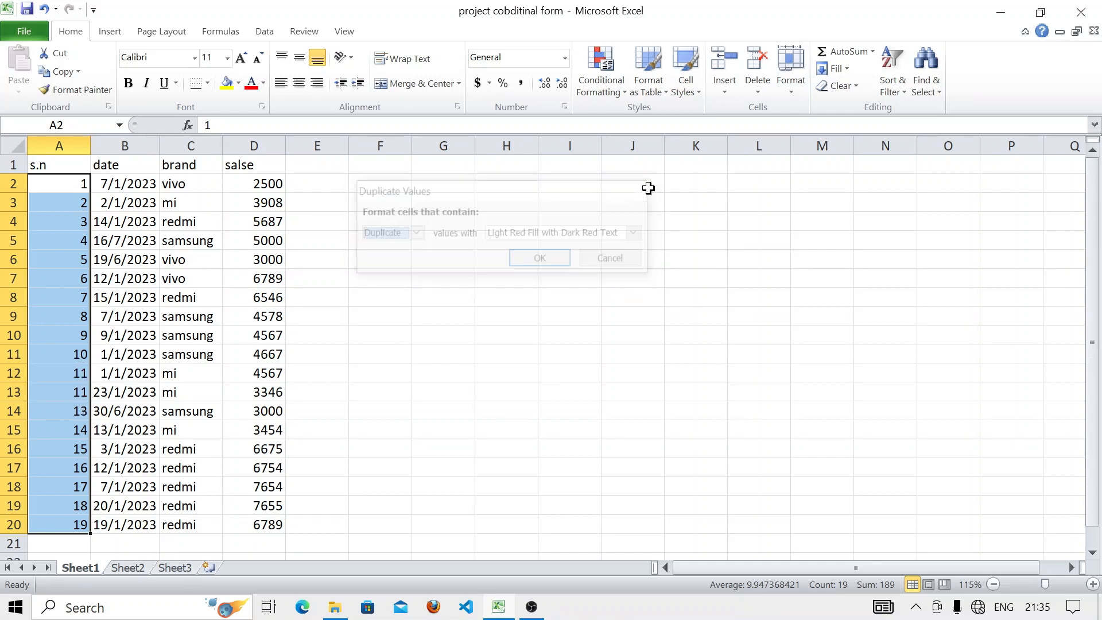
{"action": "left_click", "coordinate": [605, 95]}
{"action": "mouse_move", "coordinate": [655, 119]}
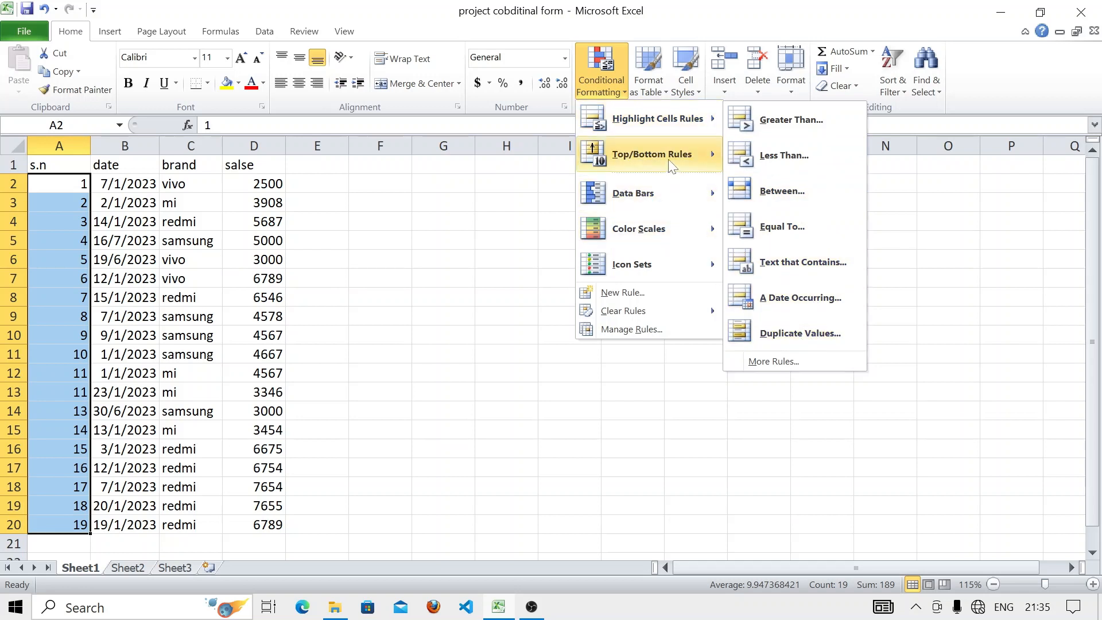
{"action": "mouse_move", "coordinate": [696, 167]}
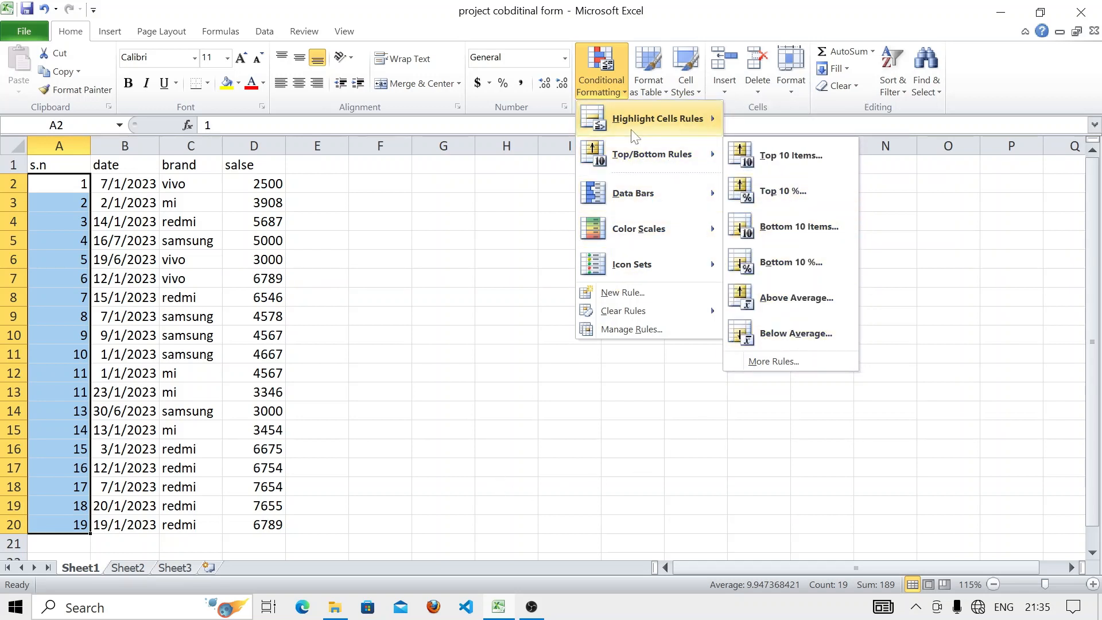
{"action": "left_click", "coordinate": [136, 573]}
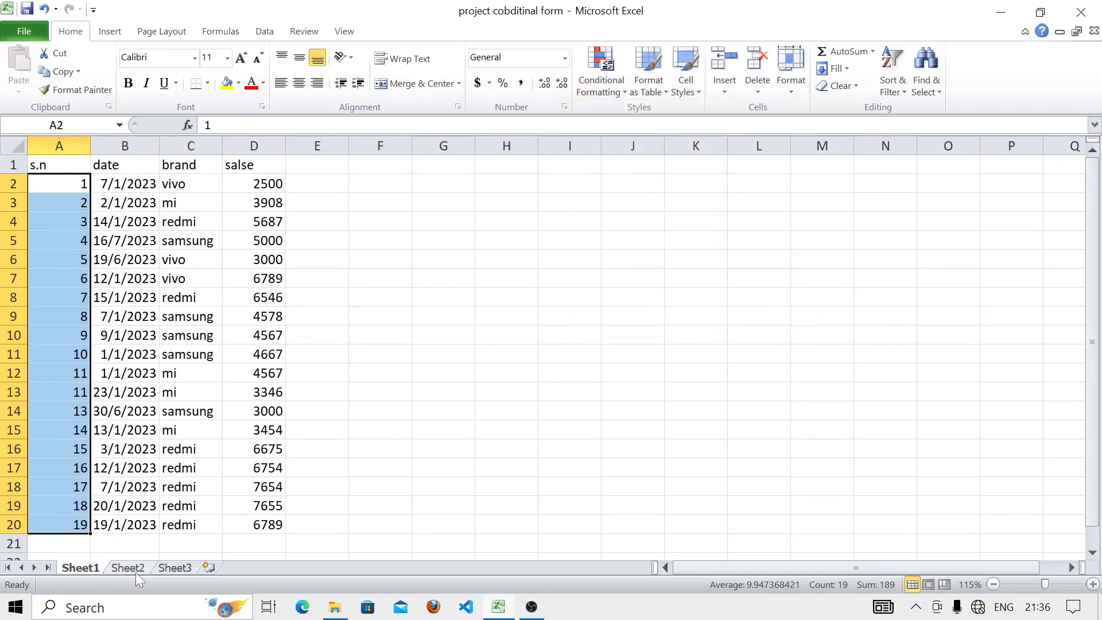
- Switch to Sheet2 with the students' marks table
{"action": "left_click", "coordinate": [133, 572]}
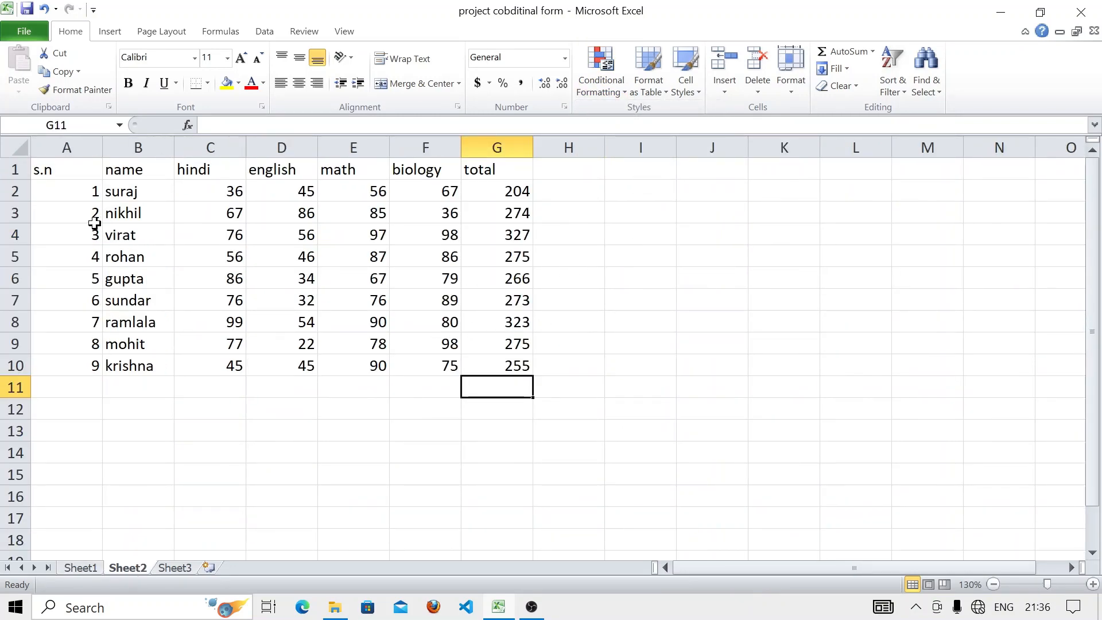
{"action": "left_click", "coordinate": [645, 228]}
{"action": "left_click", "coordinate": [565, 388]}
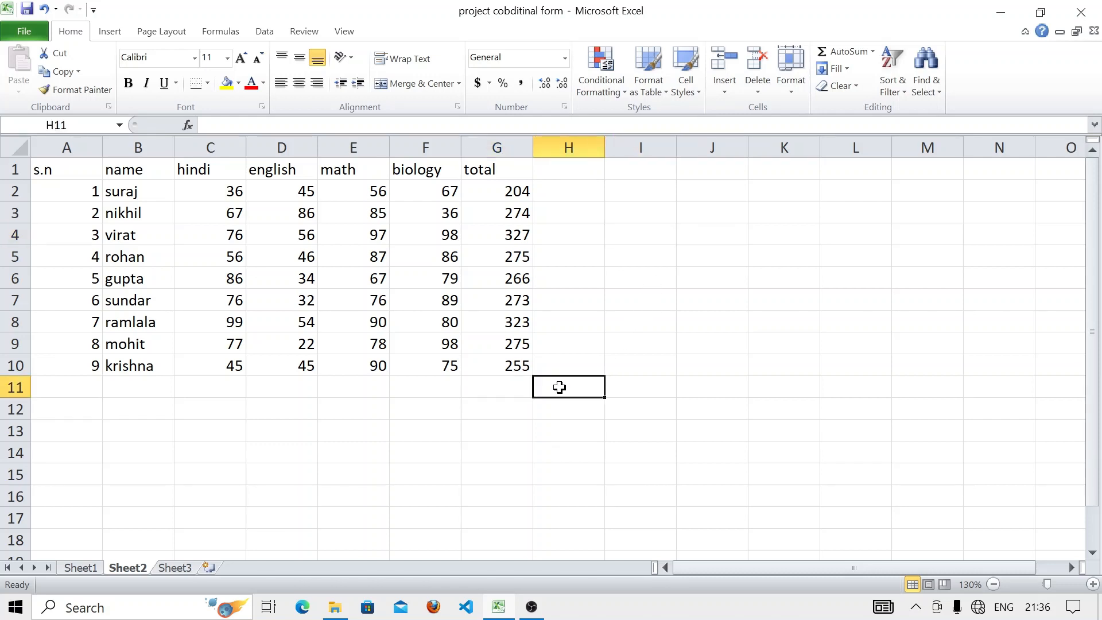
{"action": "left_click", "coordinate": [546, 253]}
{"action": "left_click", "coordinate": [604, 76]}
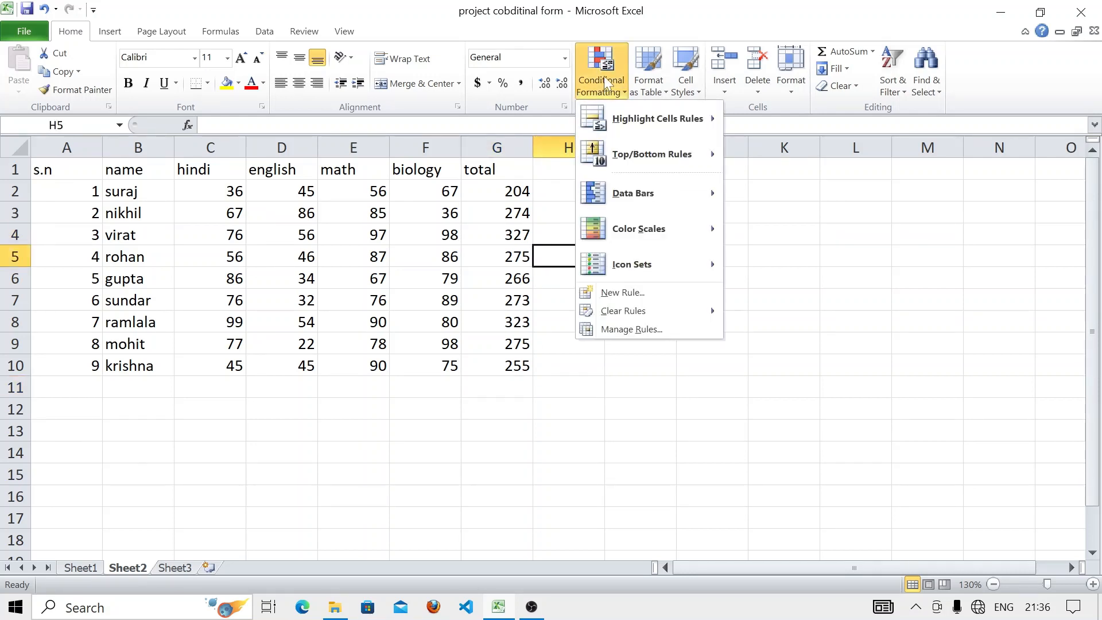
{"action": "mouse_move", "coordinate": [637, 154]}
{"action": "left_click", "coordinate": [369, 446]}
- Preview a Top 10 Items rule highlighting the top 2 marks in C2:F10
{"action": "left_click_drag", "start_coordinate": [205, 197], "coordinate": [447, 365]}
{"action": "left_click", "coordinate": [602, 91]}
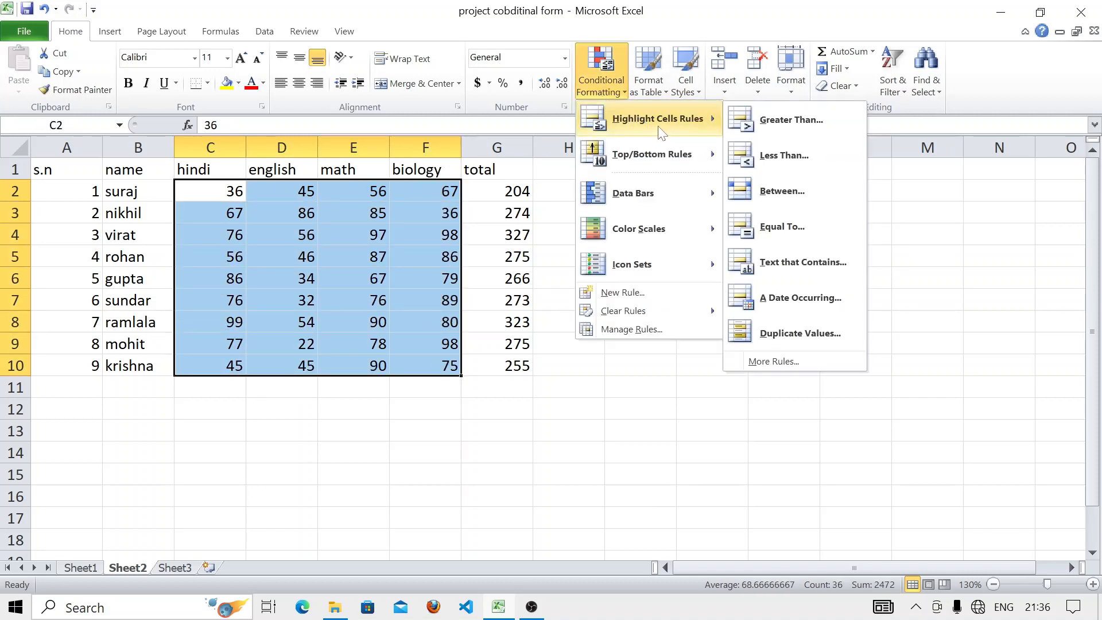
{"action": "mouse_move", "coordinate": [692, 160]}
{"action": "left_click", "coordinate": [759, 163]}
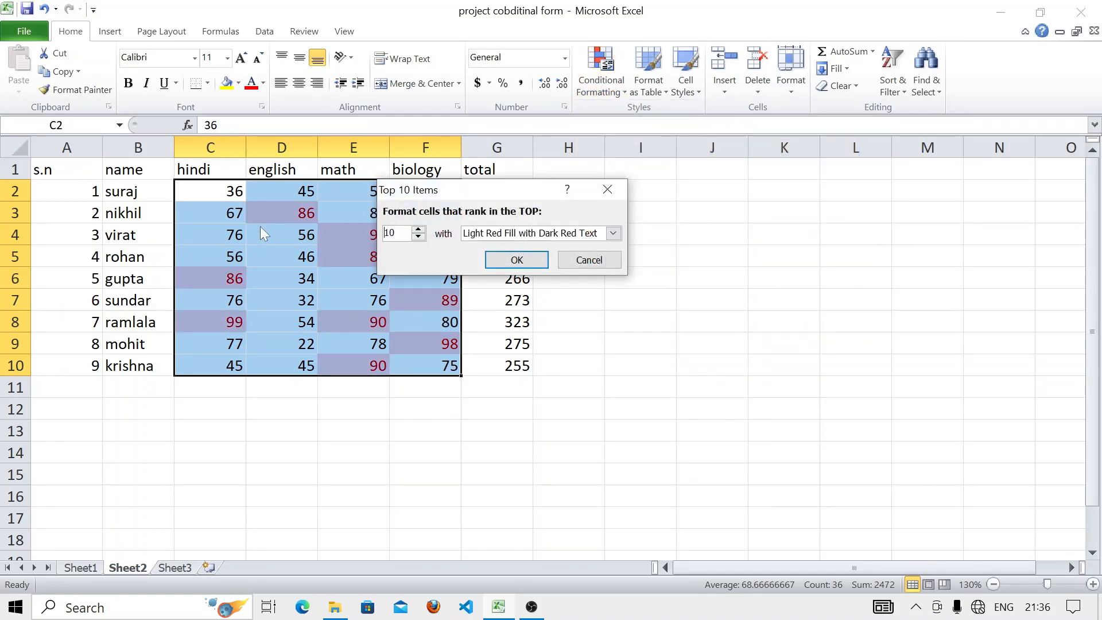
{"action": "left_click", "coordinate": [421, 236]}
{"action": "left_click", "coordinate": [421, 236]}
{"action": "left_click", "coordinate": [421, 236]}
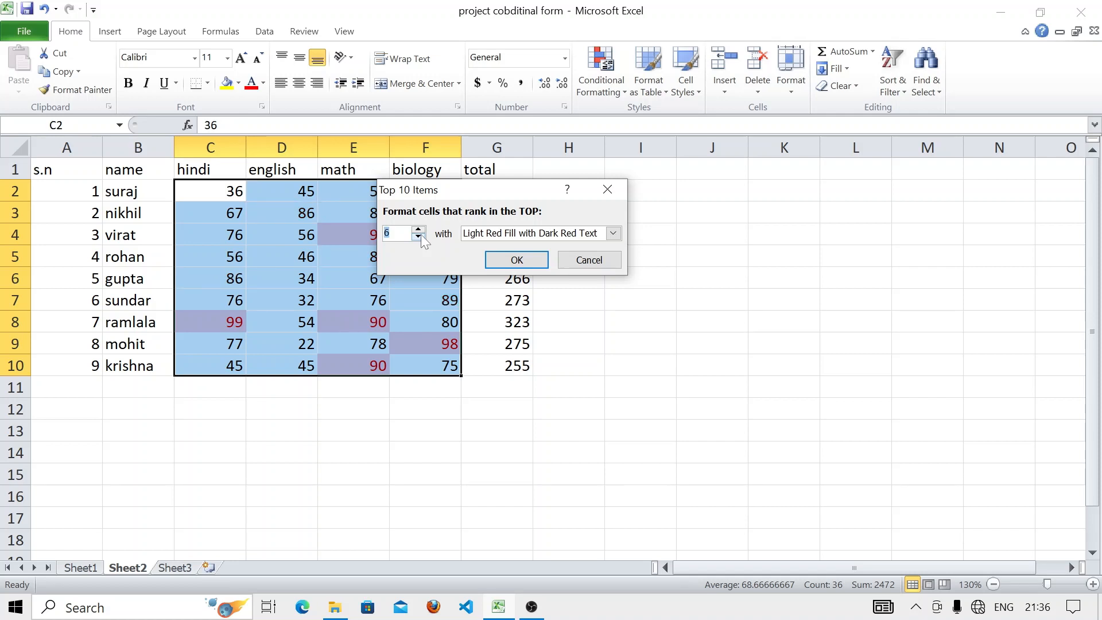
{"action": "left_click", "coordinate": [421, 236]}
{"action": "left_click", "coordinate": [421, 235]}
{"action": "left_click", "coordinate": [421, 235]}
{"action": "left_click", "coordinate": [422, 236]}
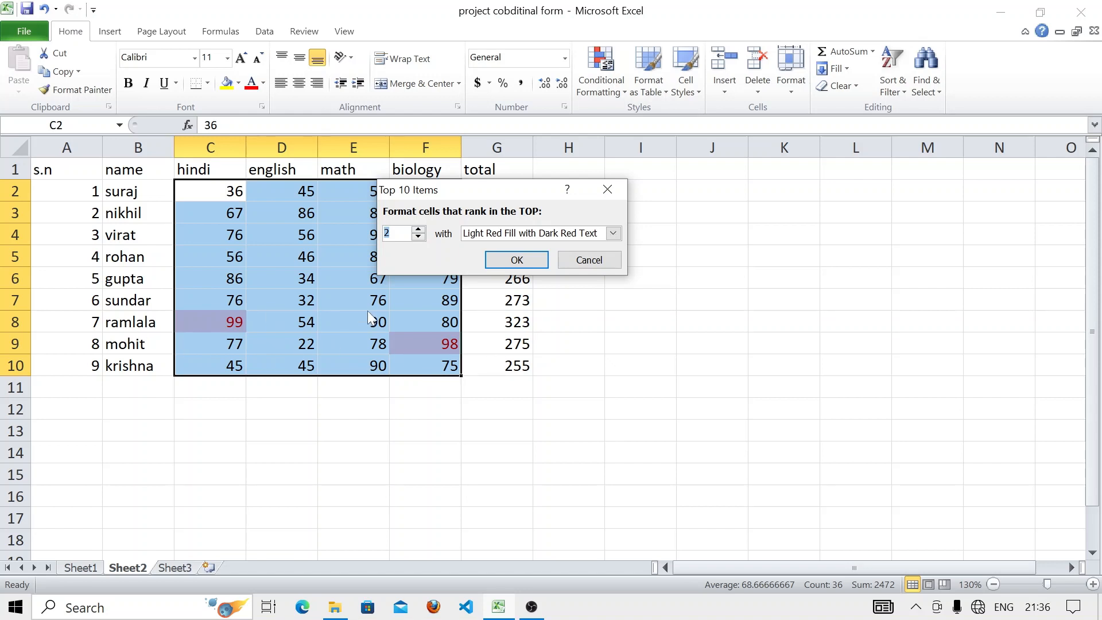
- Dismiss Top 10 Items, try a Top 10% rule at 15%, and close it unapplied
{"action": "left_click", "coordinate": [608, 189]}
{"action": "left_click", "coordinate": [600, 78]}
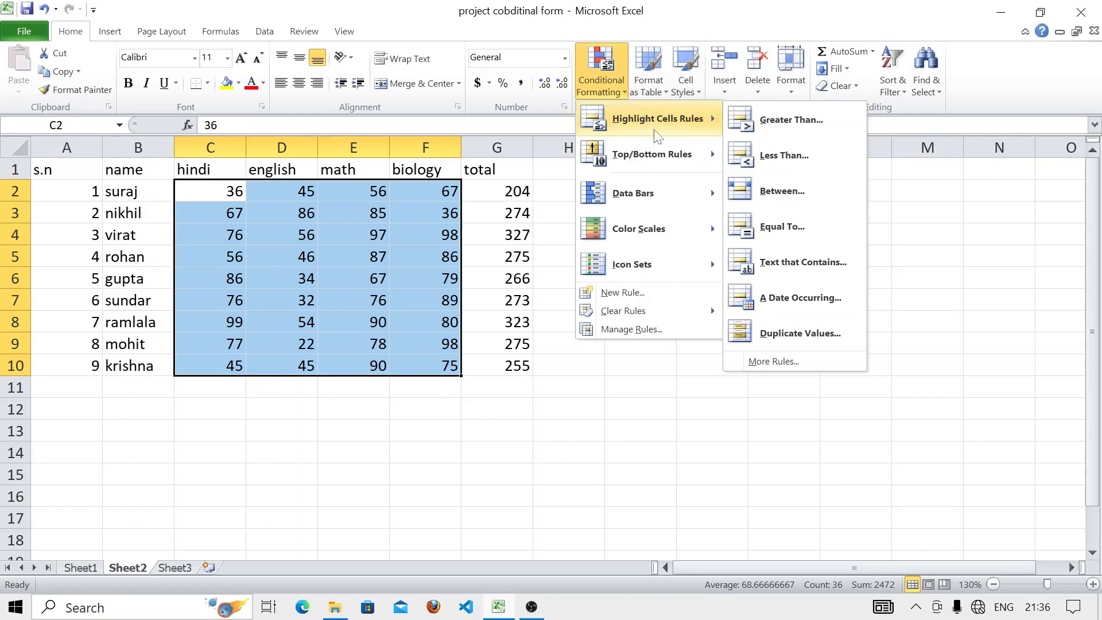
{"action": "mouse_move", "coordinate": [706, 155]}
{"action": "left_click", "coordinate": [774, 194]}
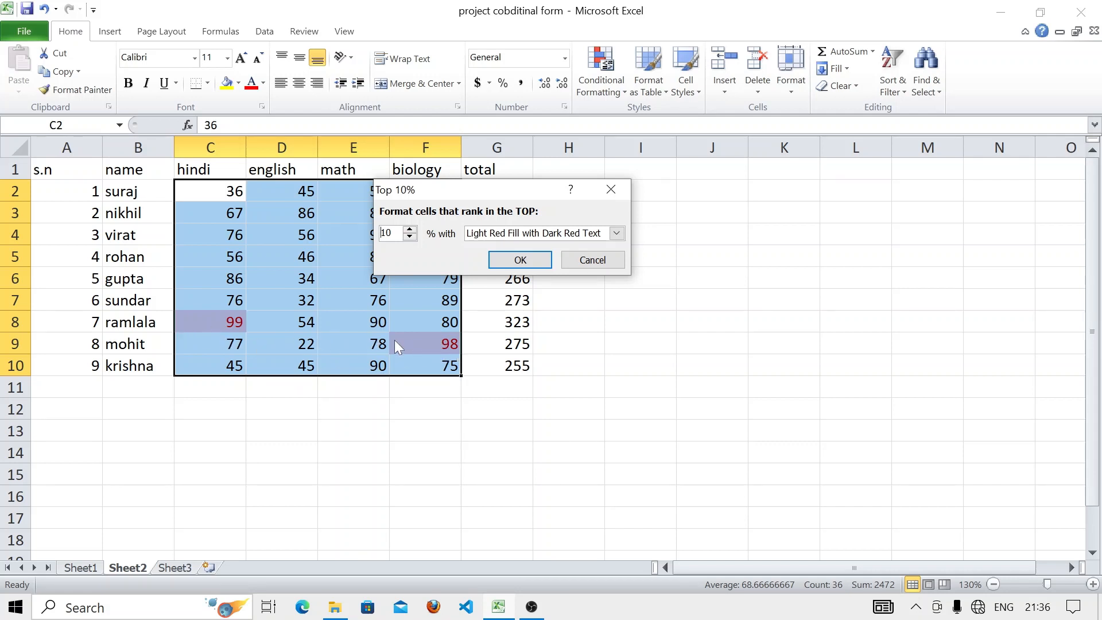
{"action": "left_click", "coordinate": [410, 237]}
{"action": "left_click", "coordinate": [409, 230]}
{"action": "left_click", "coordinate": [410, 229]}
{"action": "left_click", "coordinate": [410, 229]}
{"action": "left_click", "coordinate": [409, 230]}
{"action": "left_click", "coordinate": [409, 230]}
{"action": "left_click", "coordinate": [409, 229]}
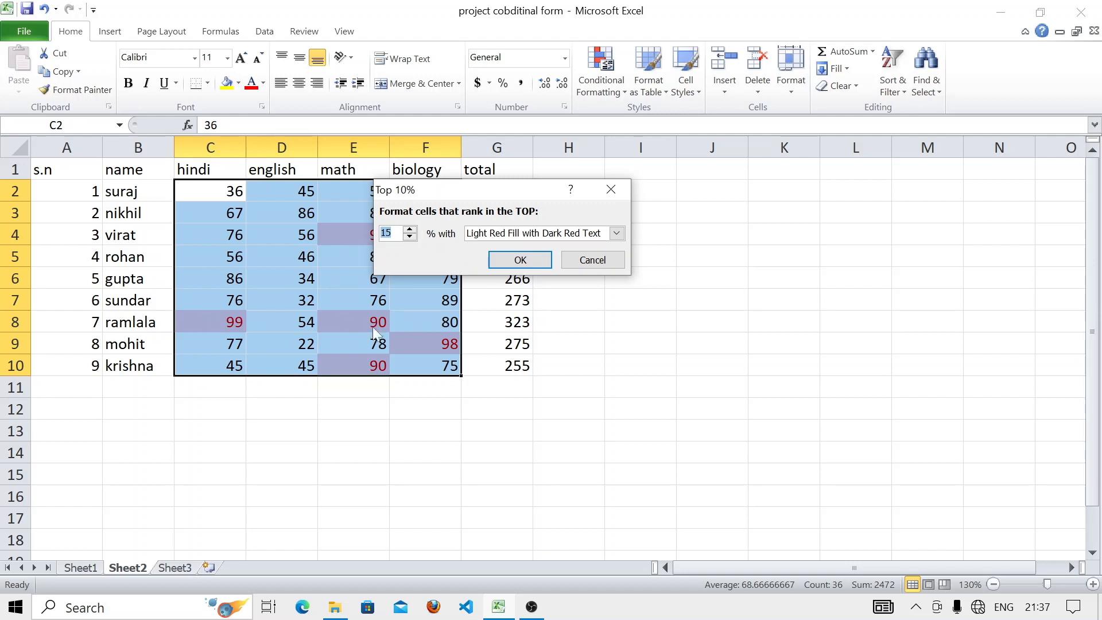
{"action": "left_click", "coordinate": [612, 194]}
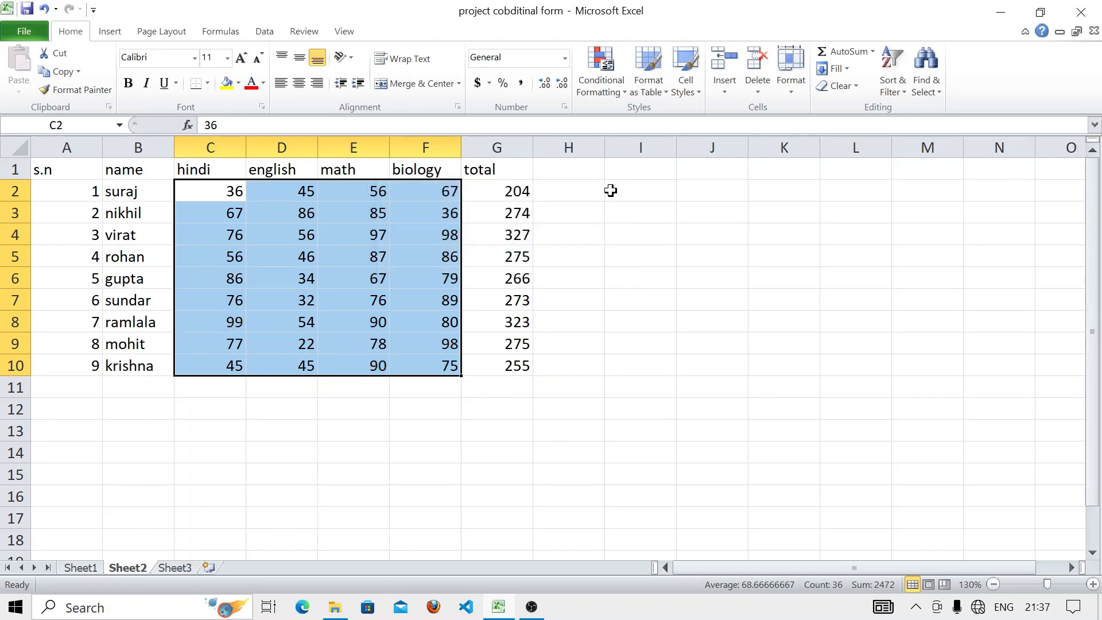
- Preview a Bottom 10 Items rule on the marks, then cancel it
{"action": "left_click", "coordinate": [625, 96]}
{"action": "mouse_move", "coordinate": [678, 155]}
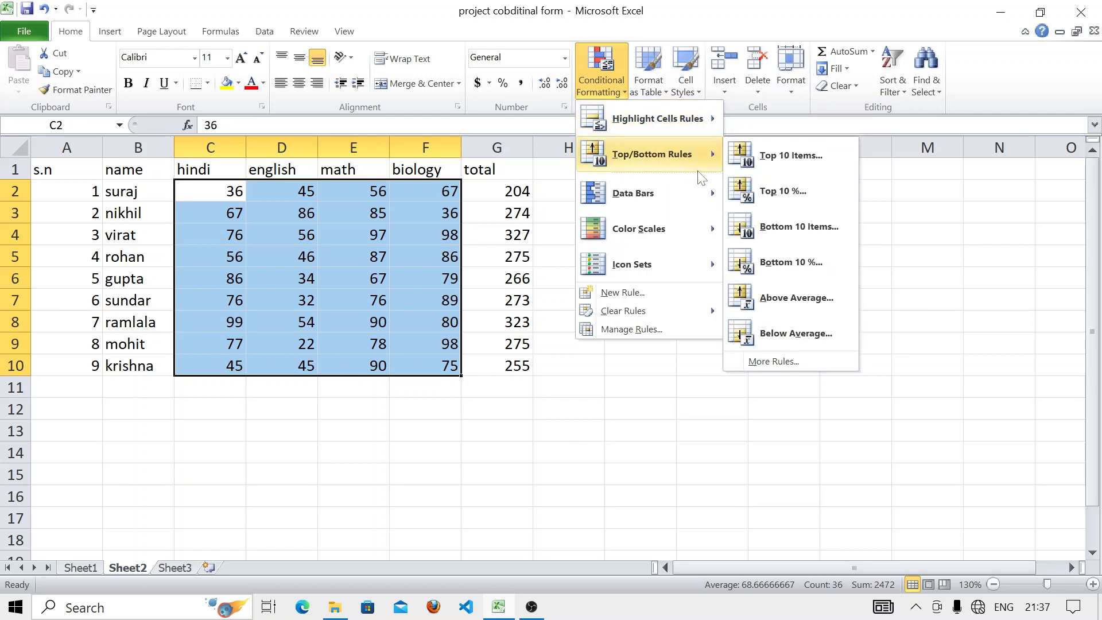
{"action": "left_click", "coordinate": [780, 226]}
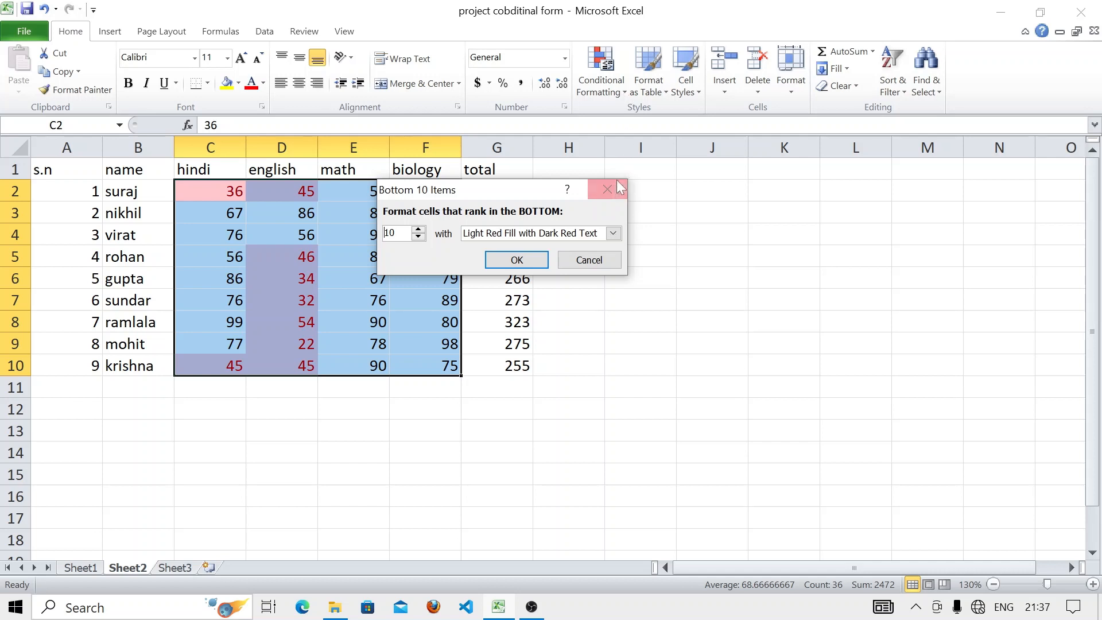
{"action": "key", "text": "Escape"}
- Try a Bottom 10% rule at 18% then 8%, and close it unapplied
{"action": "left_click", "coordinate": [595, 77]}
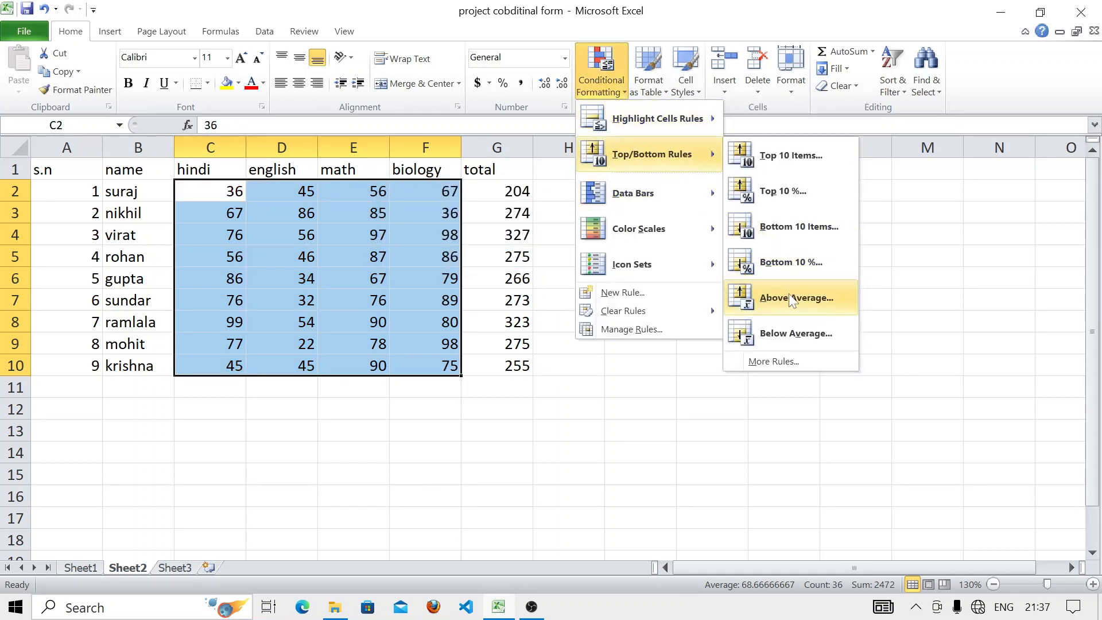
{"action": "left_click", "coordinate": [785, 274]}
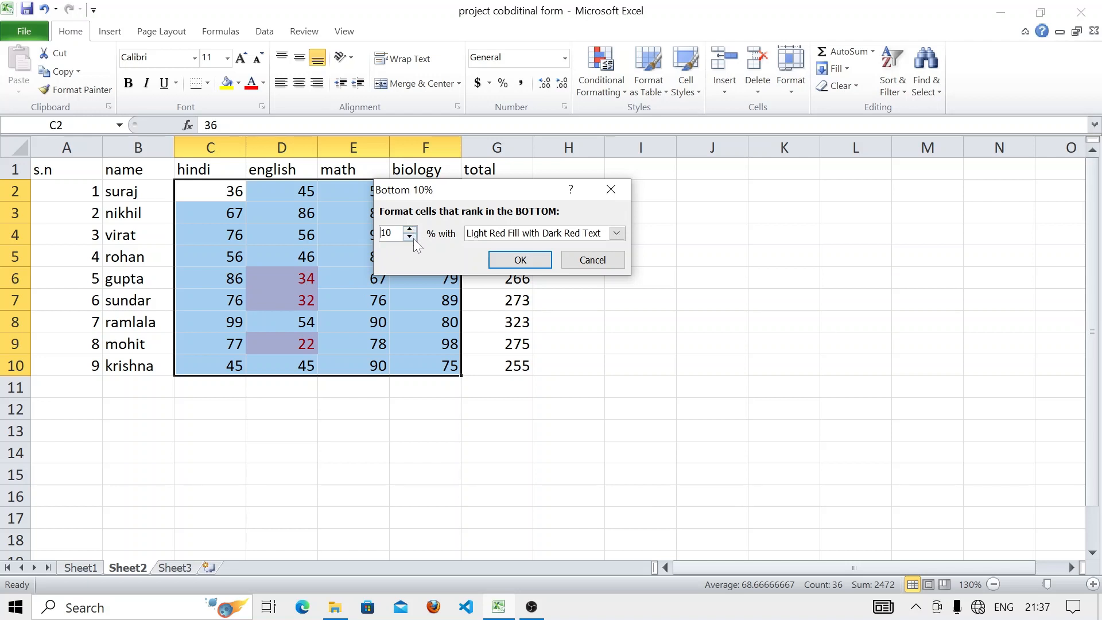
{"action": "key", "text": "Up"}
{"action": "key", "text": "Up"}
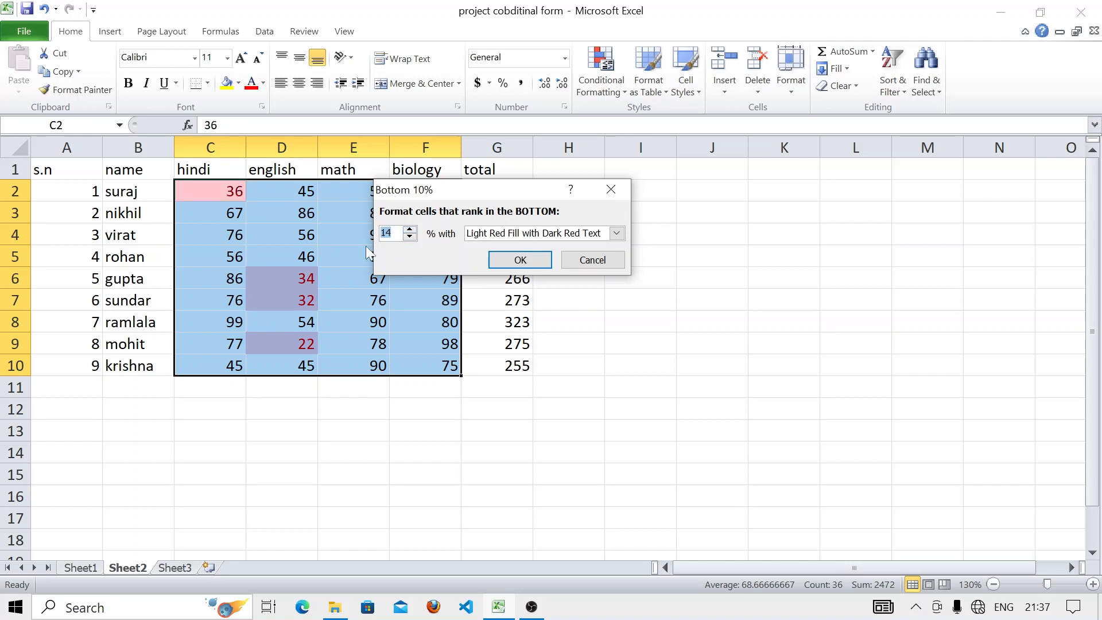
{"action": "left_click", "coordinate": [411, 229]}
{"action": "left_click", "coordinate": [411, 228]}
{"action": "left_click", "coordinate": [411, 228]}
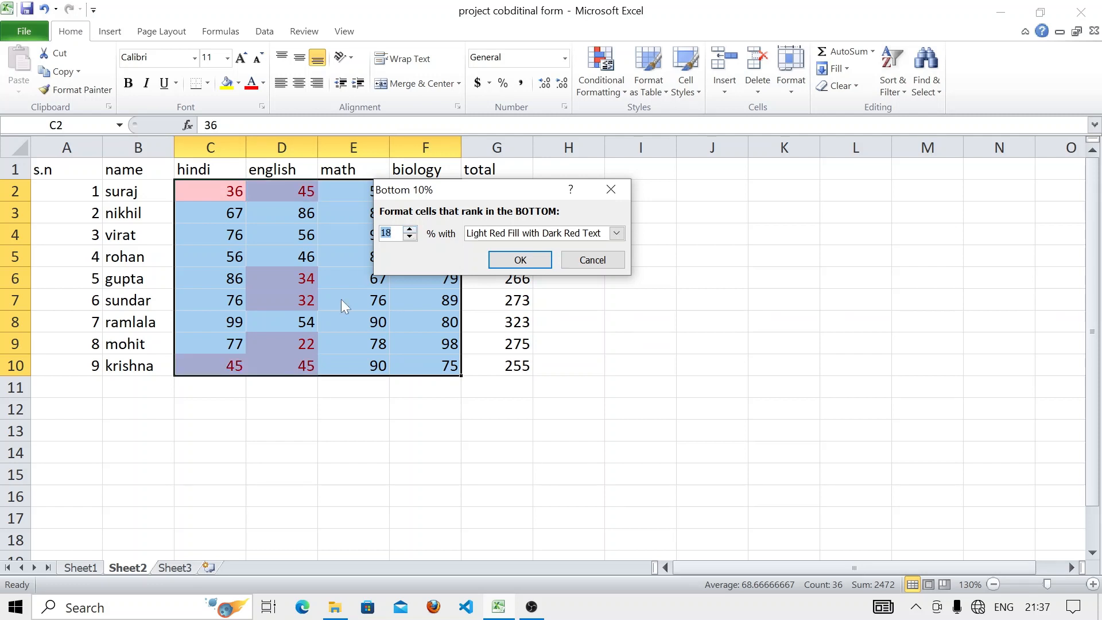
{"action": "left_click", "coordinate": [410, 236]}
{"action": "left_click", "coordinate": [410, 237]}
{"action": "left_click", "coordinate": [409, 237]}
{"action": "left_click", "coordinate": [410, 236]}
{"action": "left_click", "coordinate": [410, 237]}
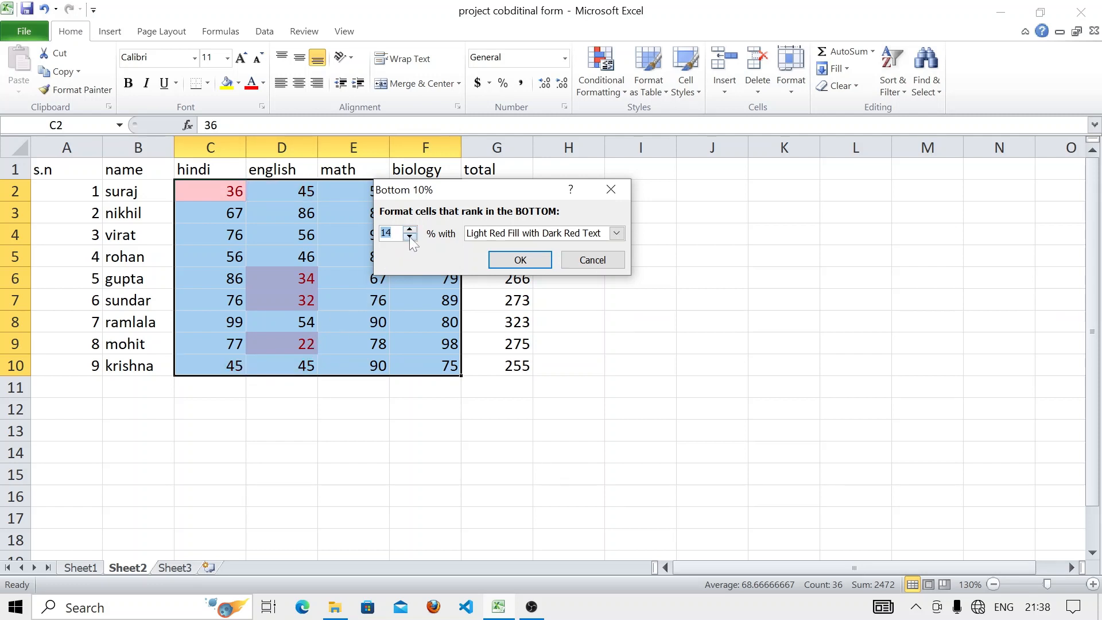
{"action": "left_click", "coordinate": [410, 237]}
{"action": "left_click", "coordinate": [410, 236]}
{"action": "left_click", "coordinate": [409, 237]}
{"action": "left_click", "coordinate": [410, 236]}
{"action": "left_click", "coordinate": [410, 237]}
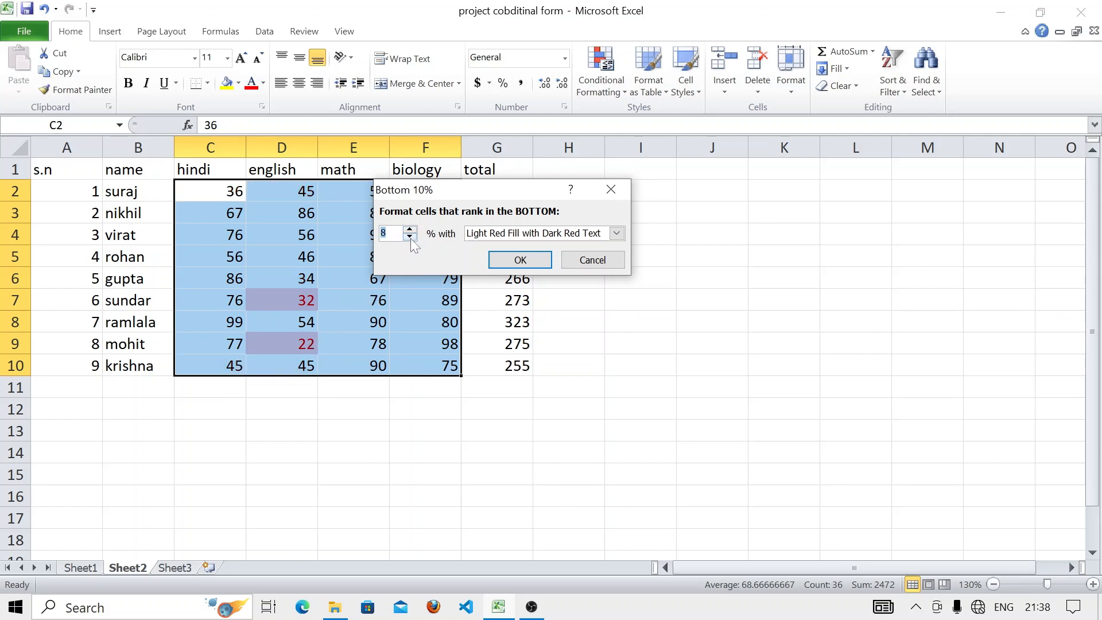
{"action": "left_click", "coordinate": [611, 189]}
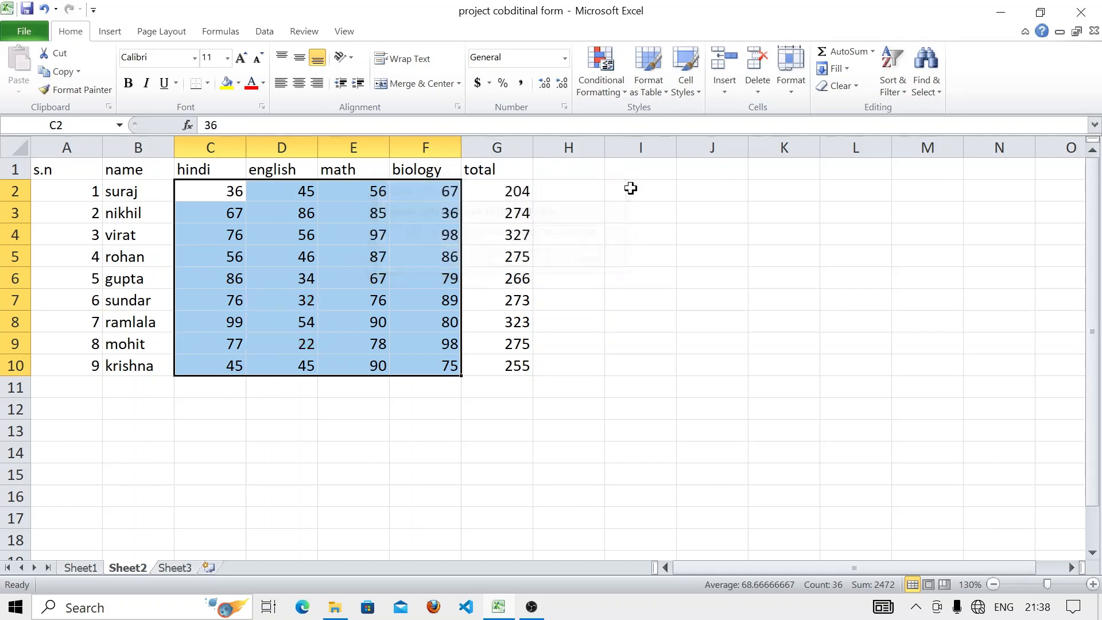
- Reopen the Conditional Formatting menu and leave it without choosing a rule
{"action": "left_click", "coordinate": [618, 95]}
{"action": "mouse_move", "coordinate": [647, 154]}
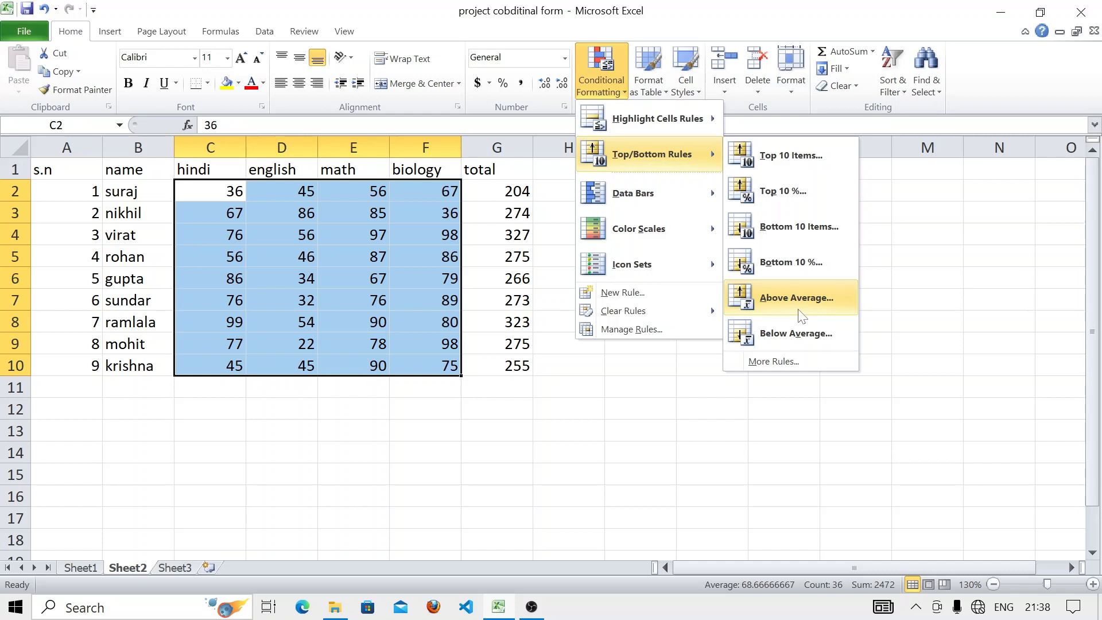
{"action": "left_click", "coordinate": [726, 402]}
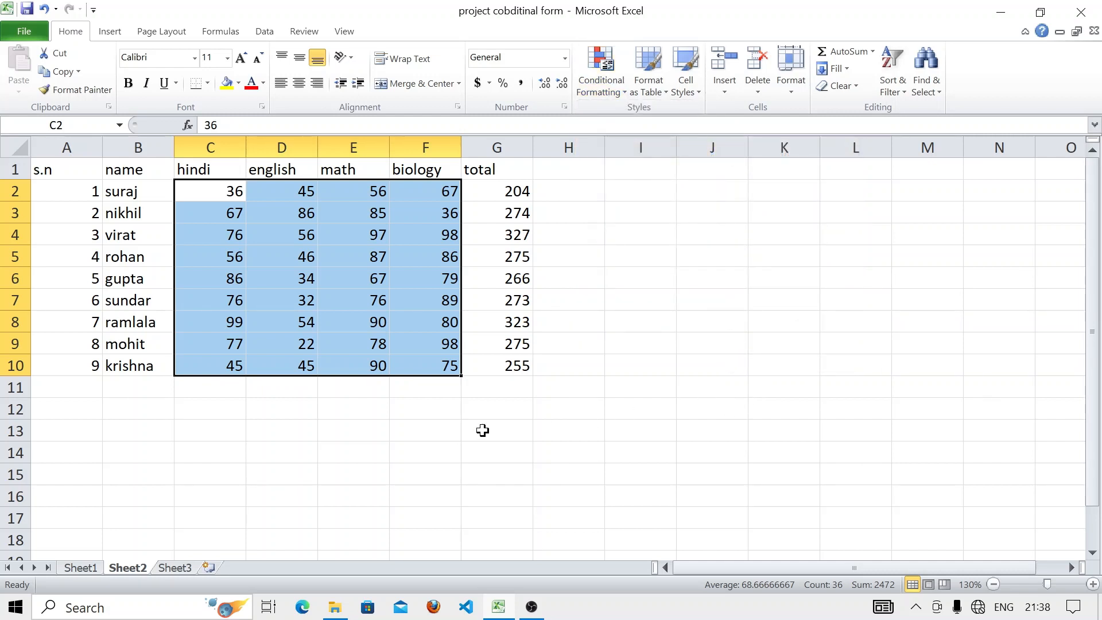
- AutoSum each subject into row 11, giving totals 618, 420, 726 and 708
{"action": "left_click", "coordinate": [209, 185]}
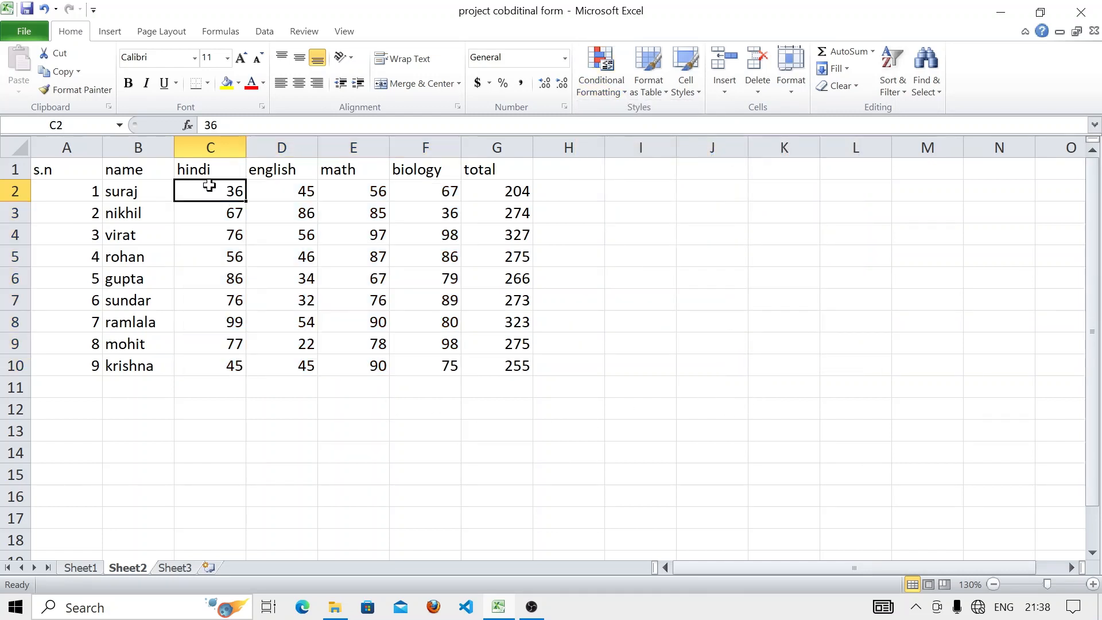
{"action": "left_click_drag", "start_coordinate": [209, 185], "coordinate": [457, 380]}
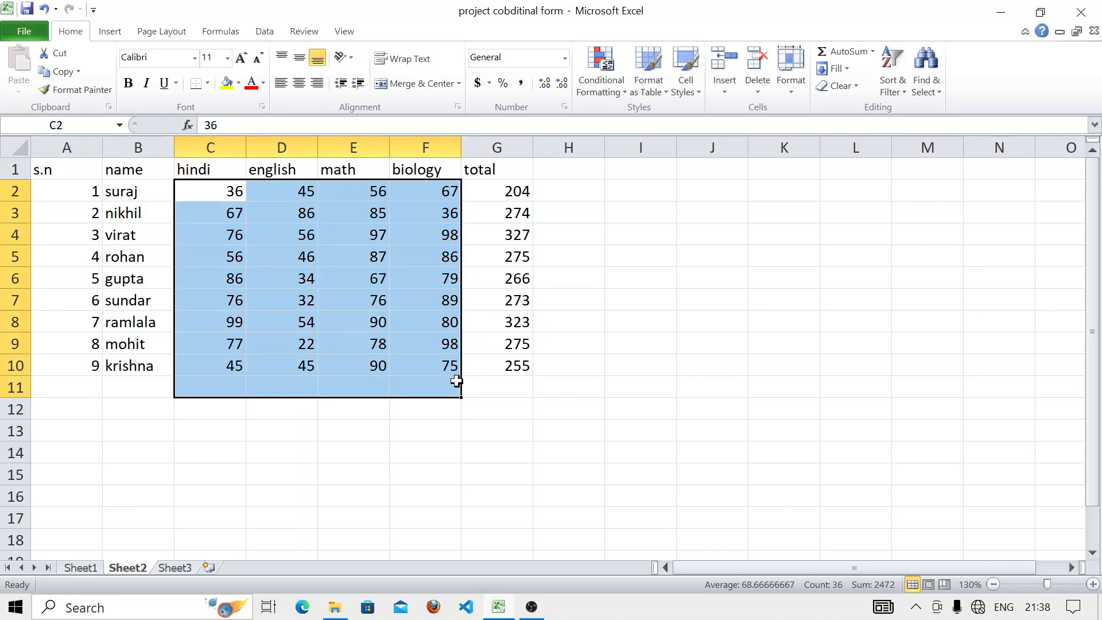
{"action": "key", "text": "alt+equal"}
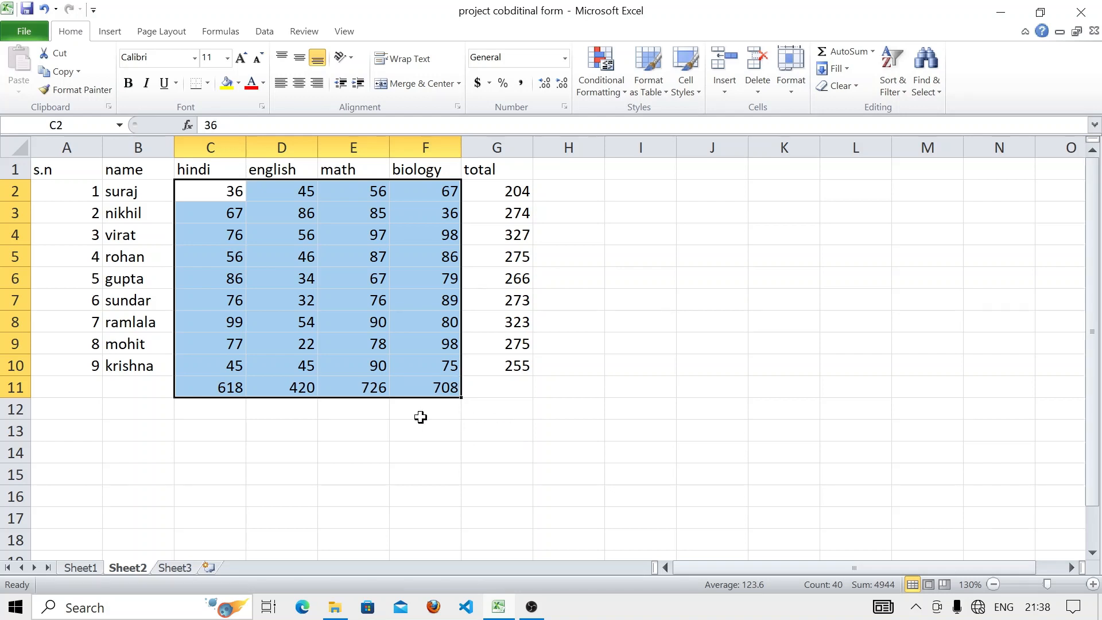
- AutoSum the total column G2:G10 into G11, giving 2472
{"action": "left_click", "coordinate": [503, 425]}
{"action": "left_click_drag", "start_coordinate": [501, 198], "coordinate": [510, 388]}
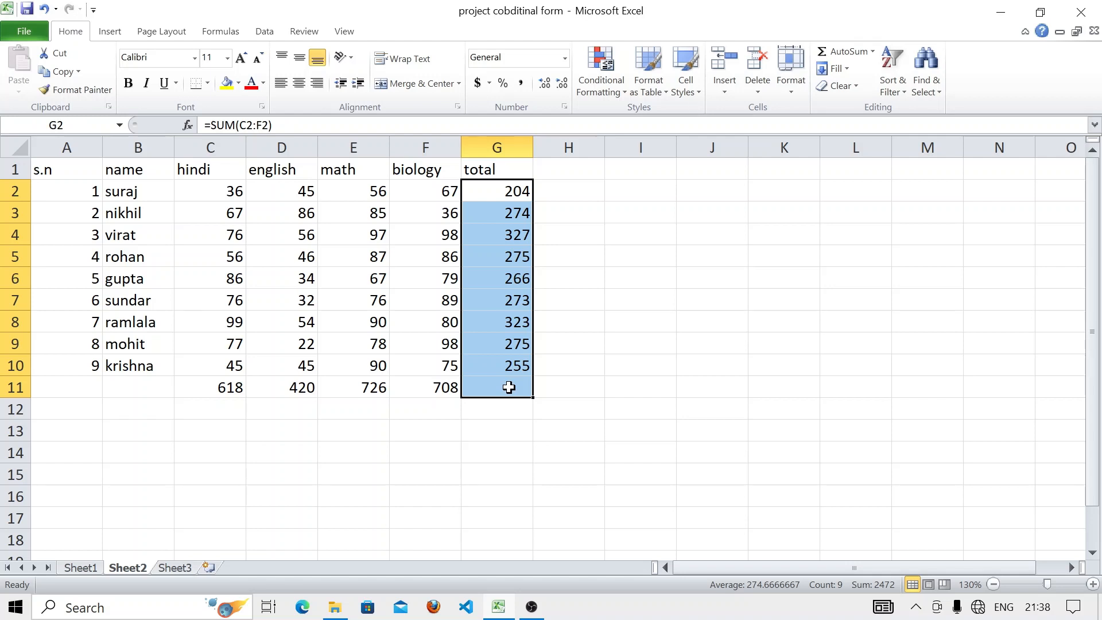
{"action": "key", "text": "alt+equal"}
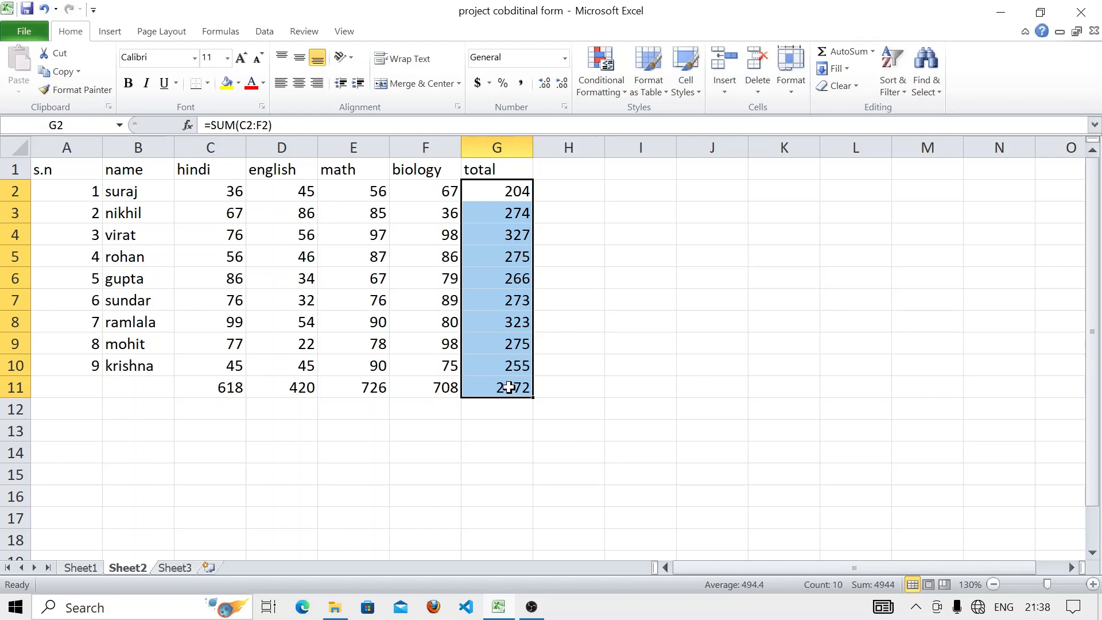
{"action": "left_click", "coordinate": [553, 413]}
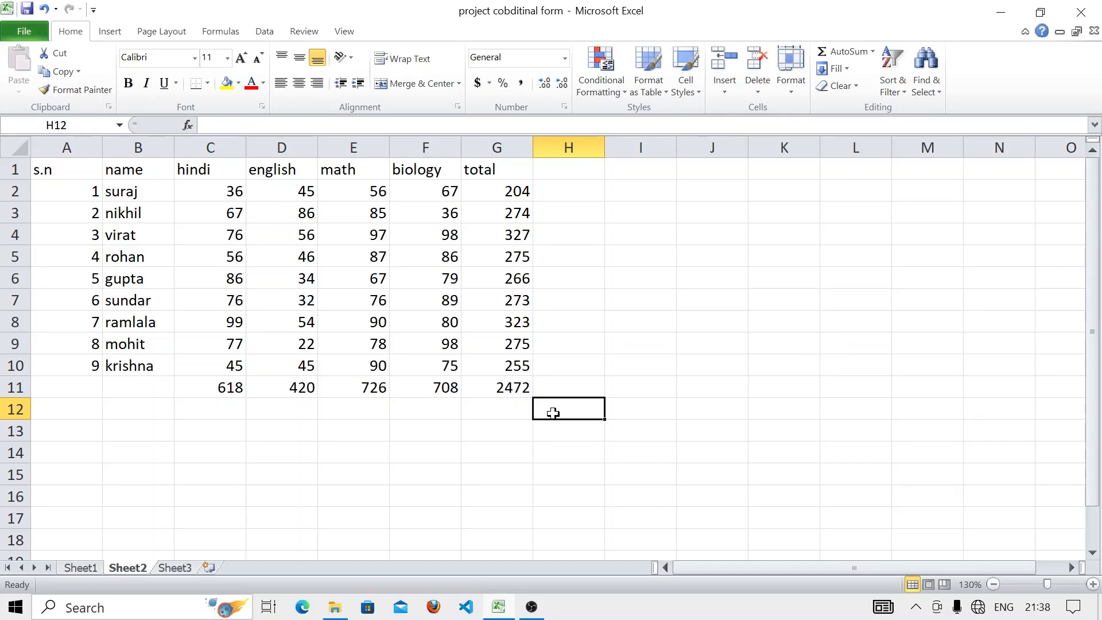
- Enter =AVERAGE(C2:F10) in H12 so it shows 68.6667
{"action": "type", "text": "="}
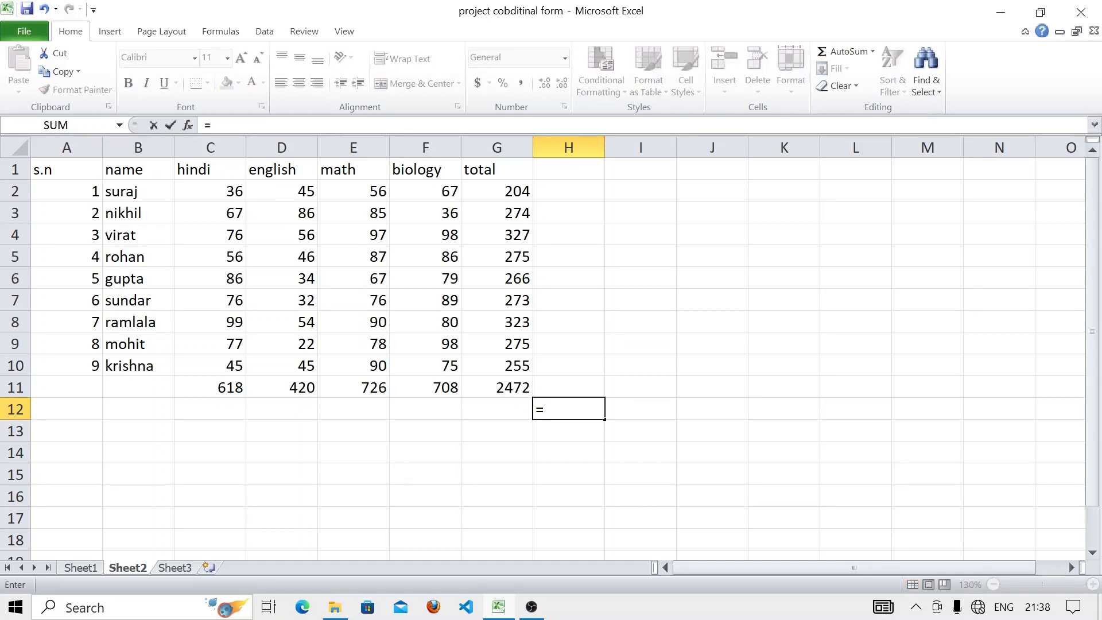
{"action": "type", "text": "ave"}
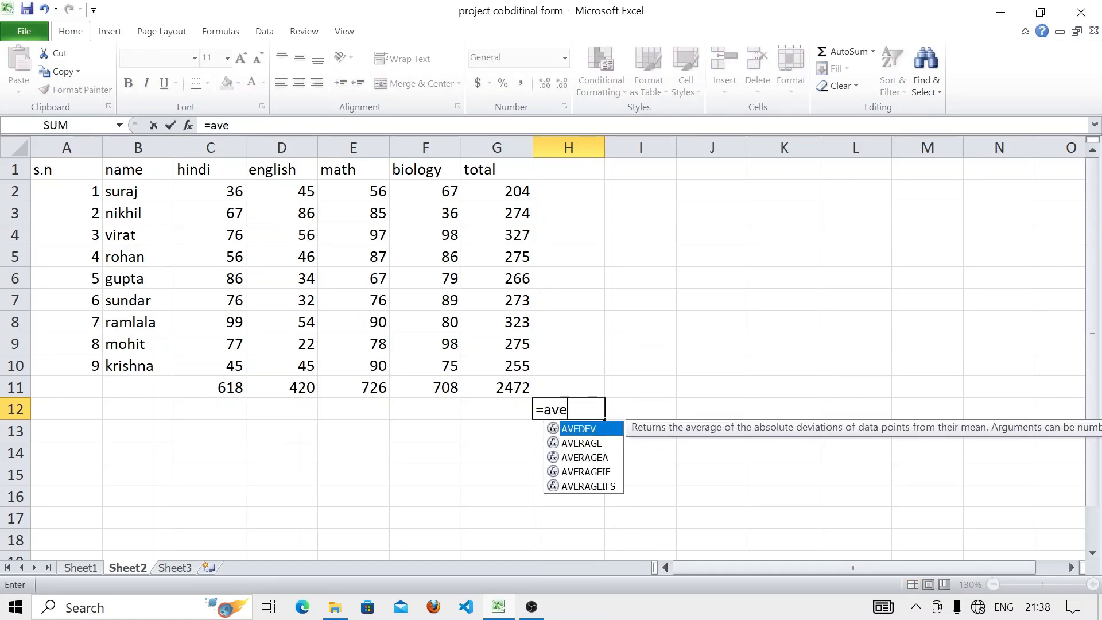
{"action": "type", "text": "ra"}
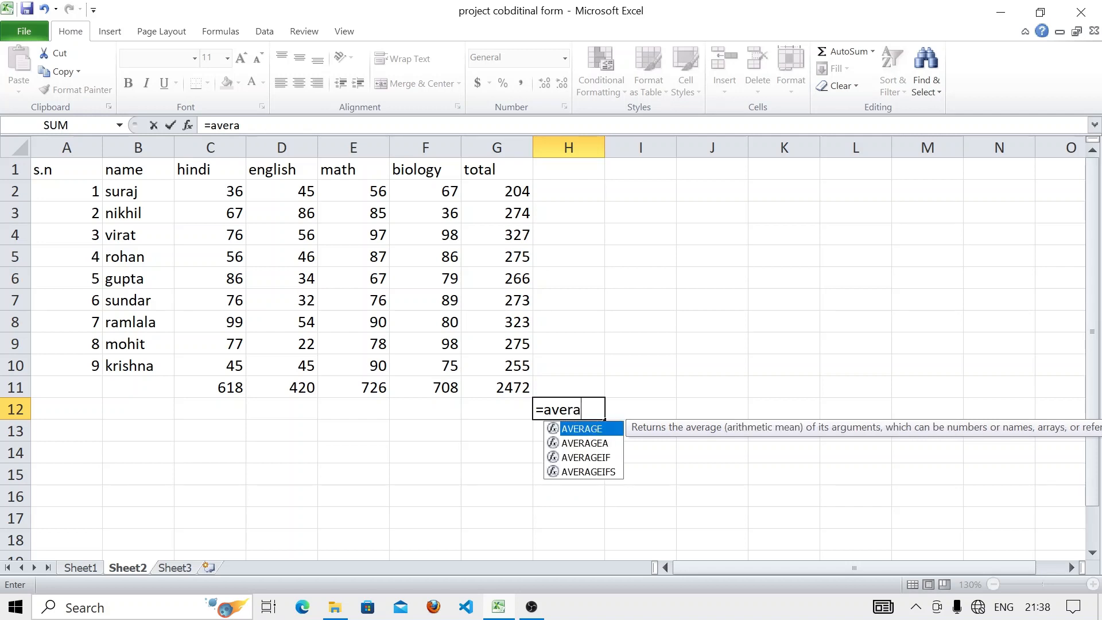
{"action": "type", "text": "ge("}
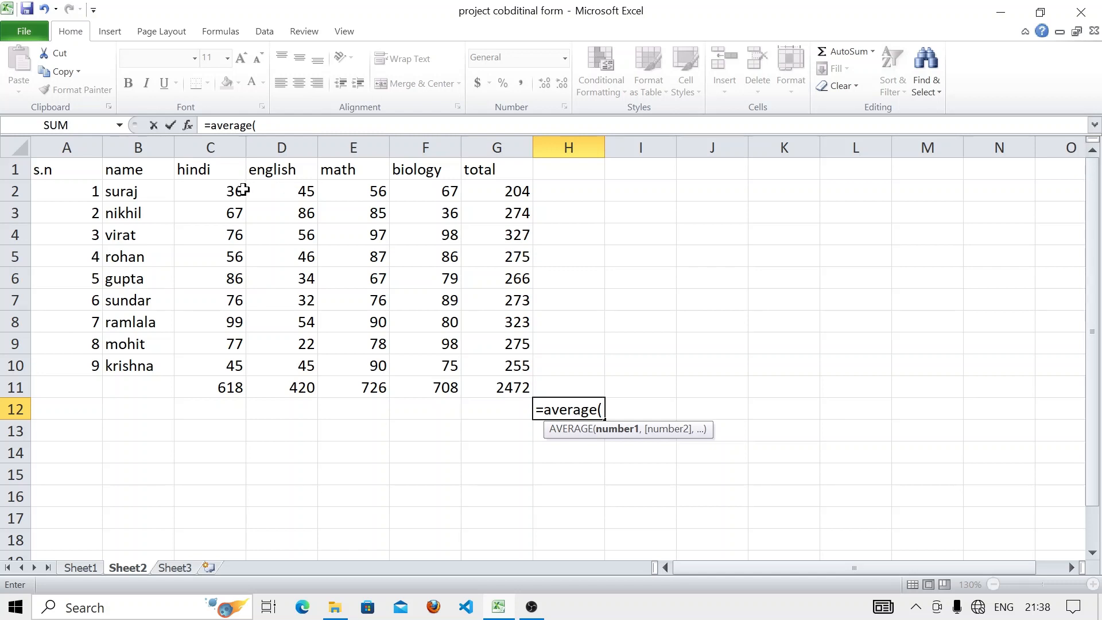
{"action": "left_click_drag", "start_coordinate": [229, 190], "coordinate": [455, 369]}
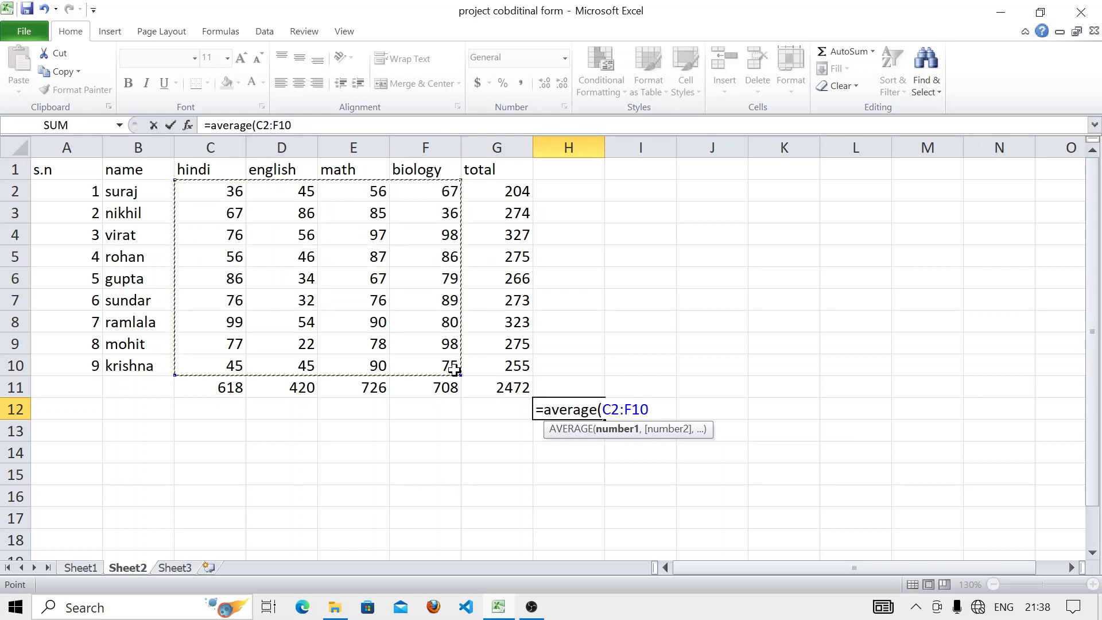
{"action": "type", "text": ")"}
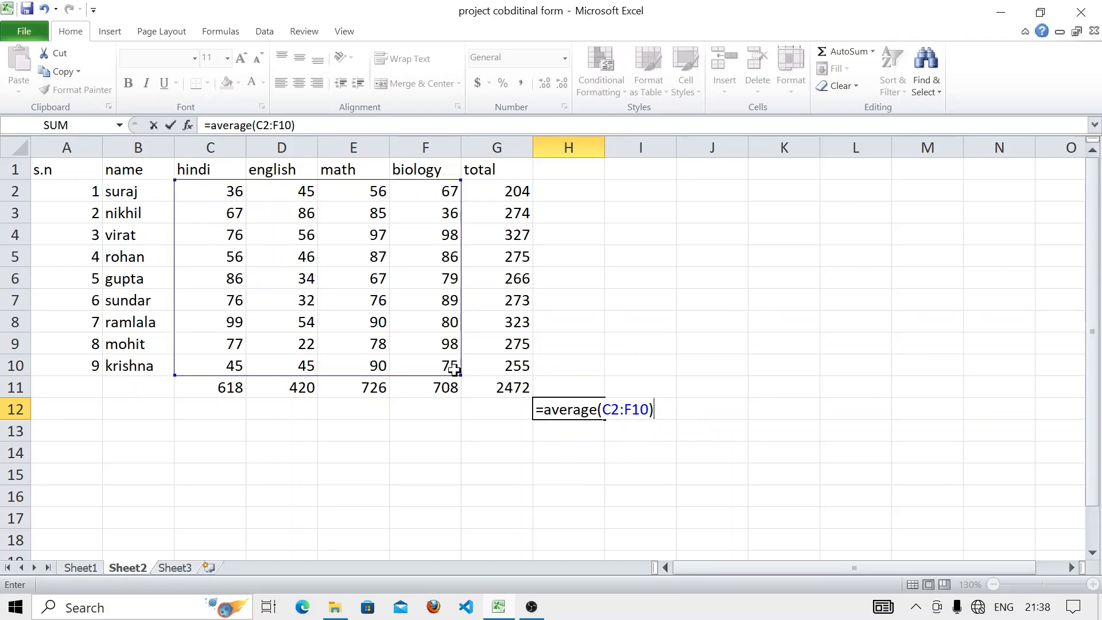
{"action": "key", "text": "Return"}
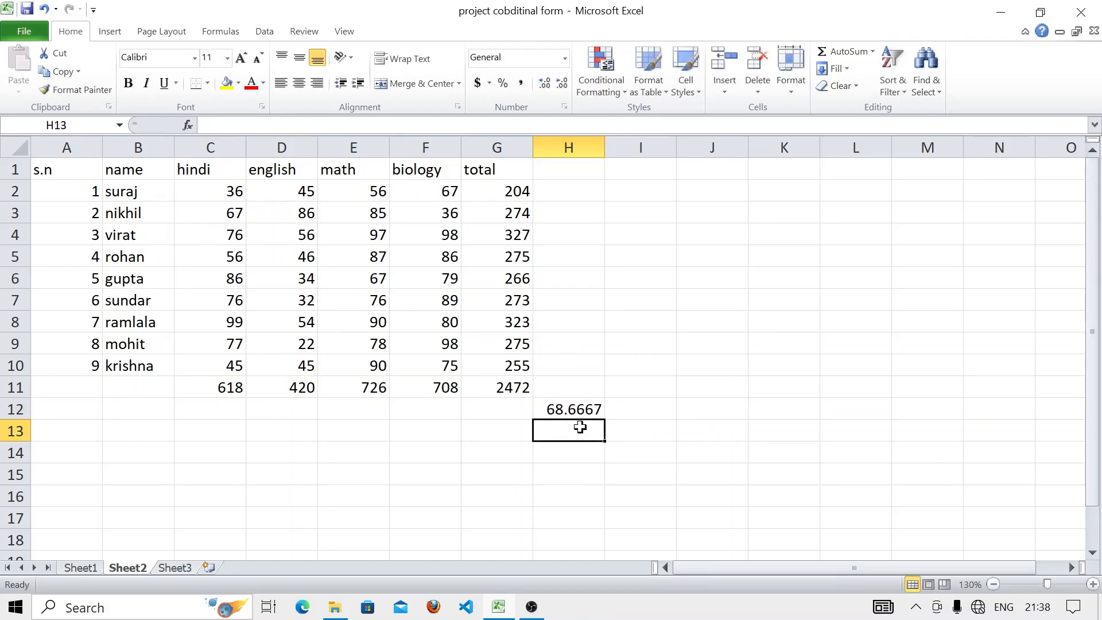
{"action": "left_click", "coordinate": [573, 471]}
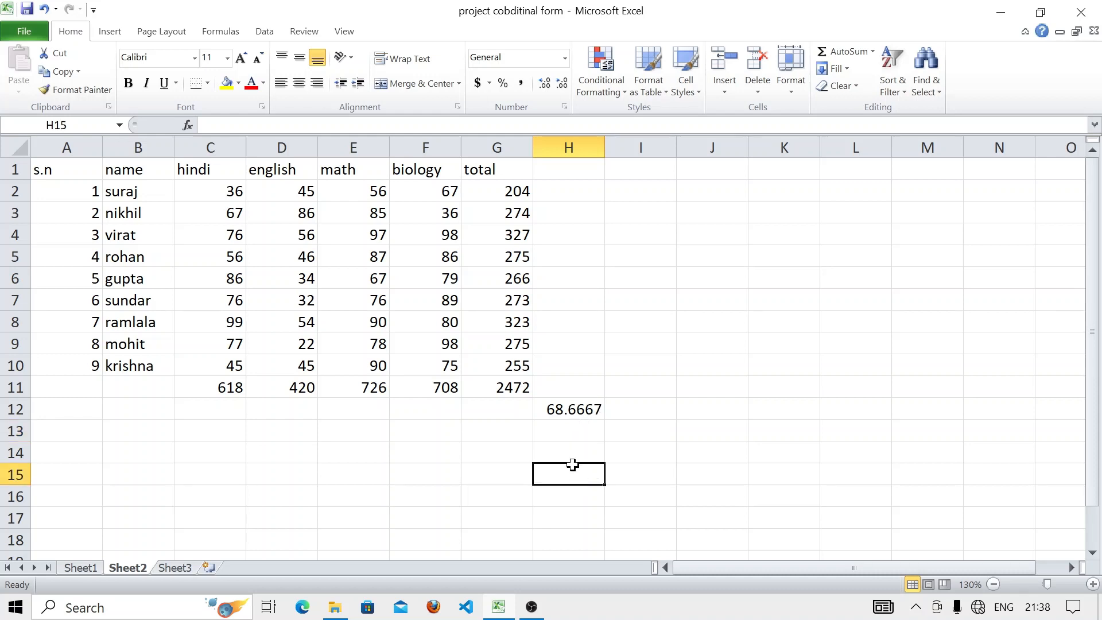
{"action": "left_click", "coordinate": [196, 187]}
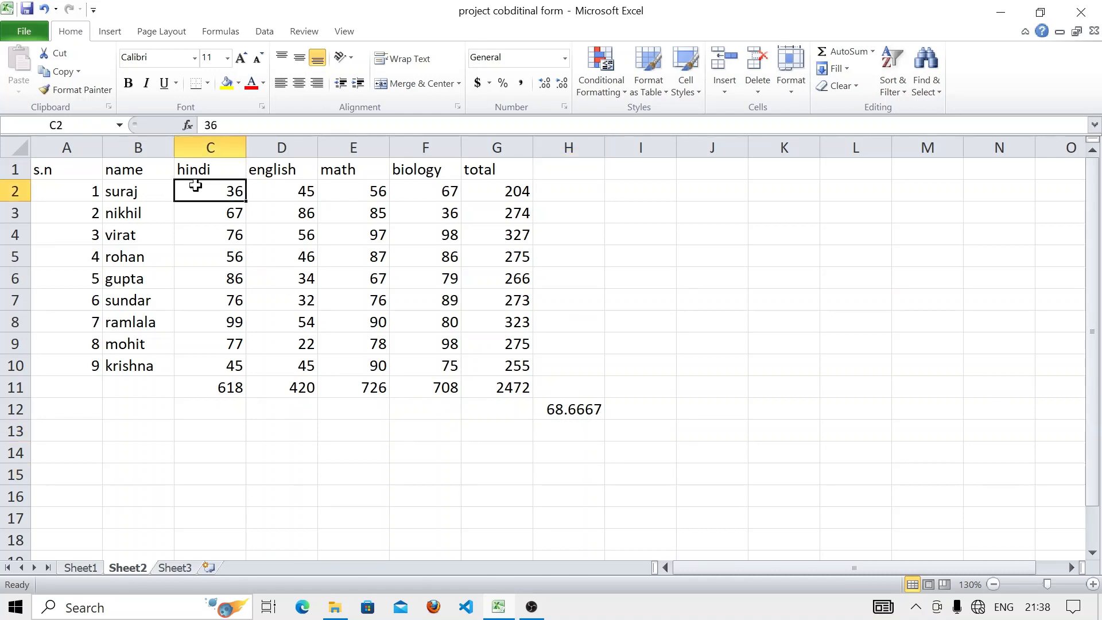
- Select marks C2:F10 and preview an Above Average highlight, closing it without applying
{"action": "left_click_drag", "start_coordinate": [196, 187], "coordinate": [433, 363]}
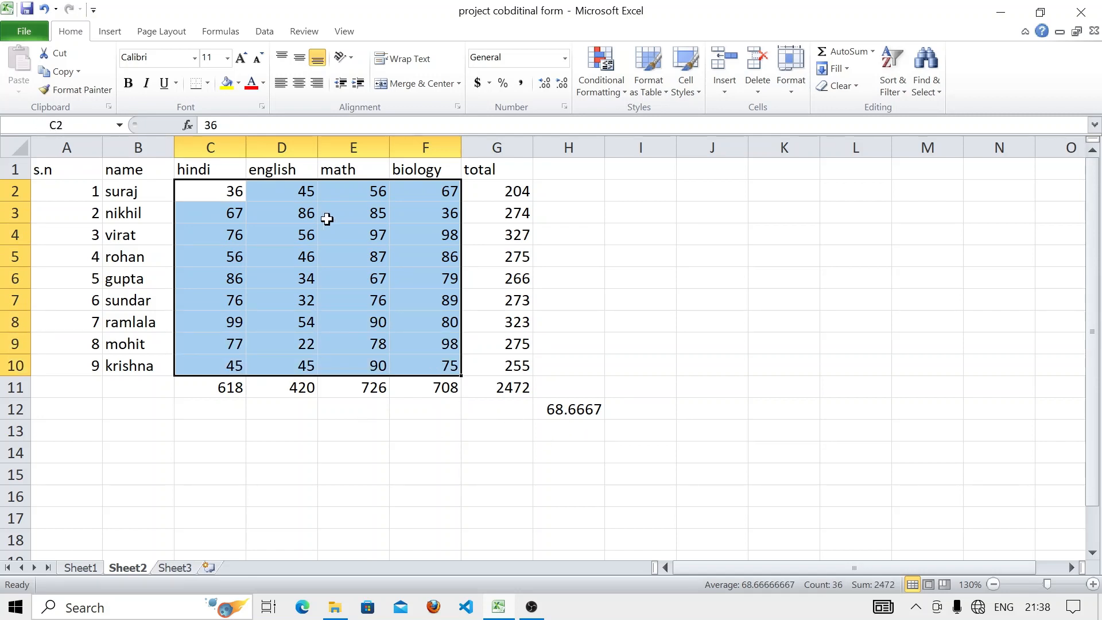
{"action": "left_click", "coordinate": [608, 92]}
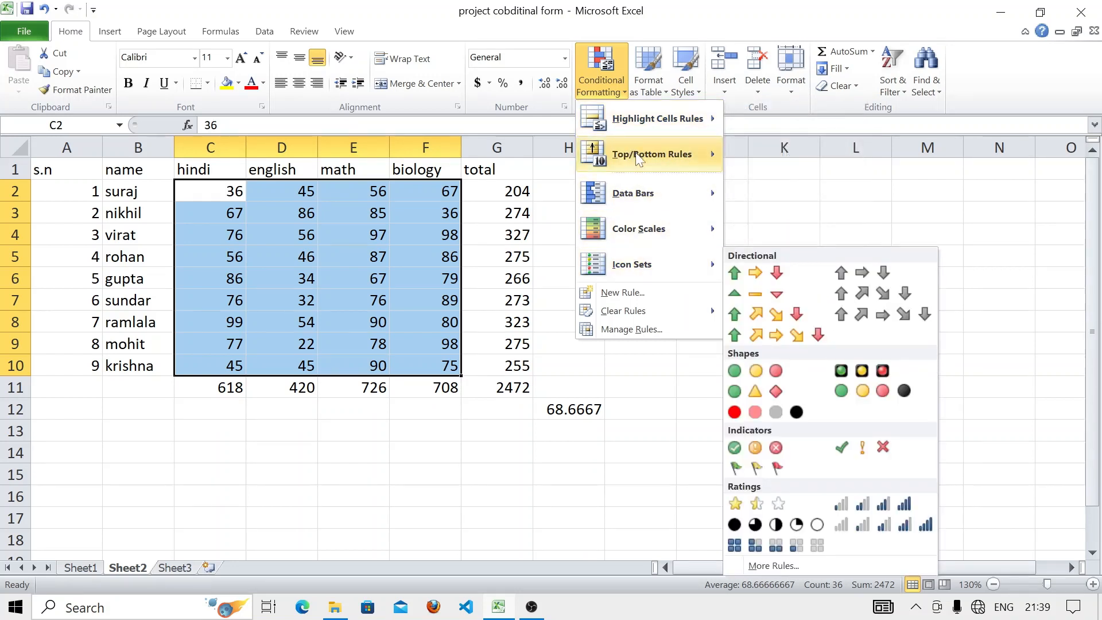
{"action": "mouse_move", "coordinate": [640, 156]}
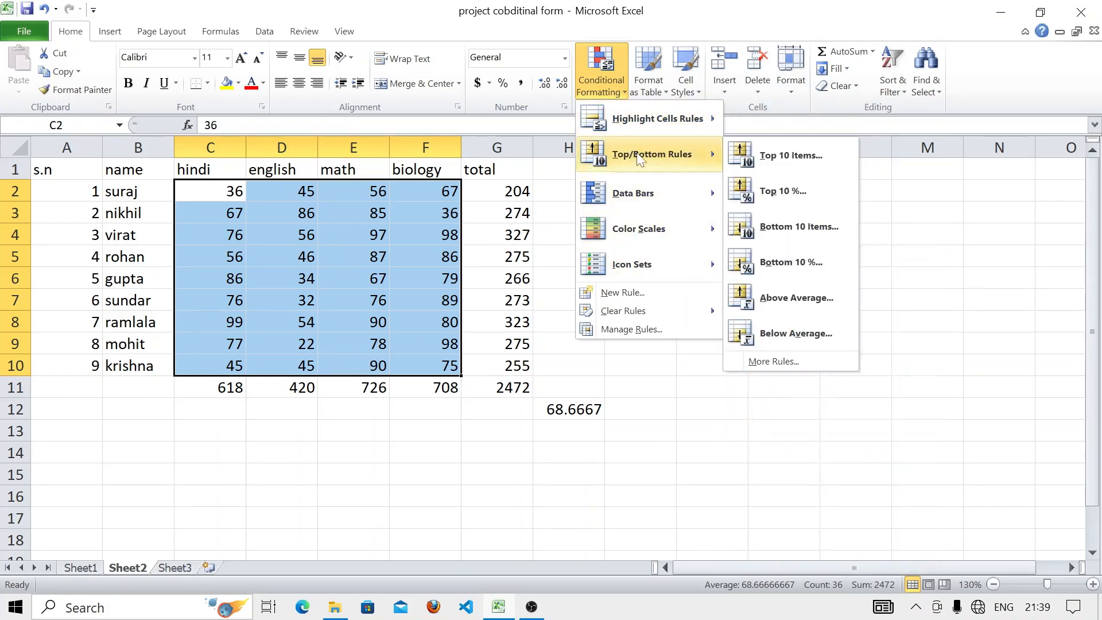
{"action": "left_click", "coordinate": [776, 301]}
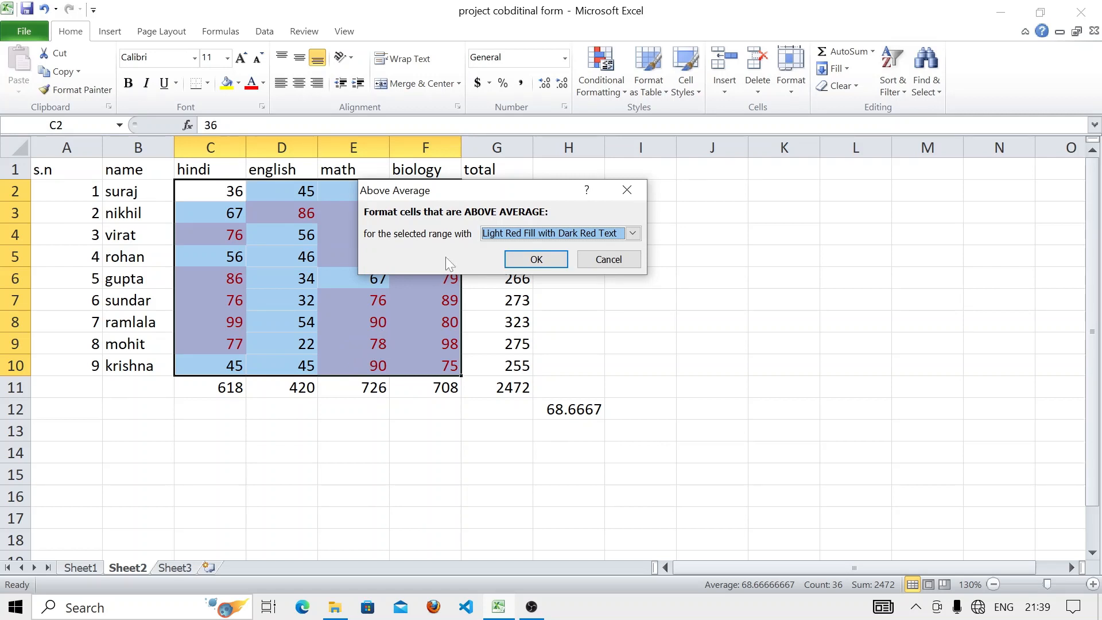
{"action": "left_click_drag", "start_coordinate": [491, 188], "coordinate": [654, 185]}
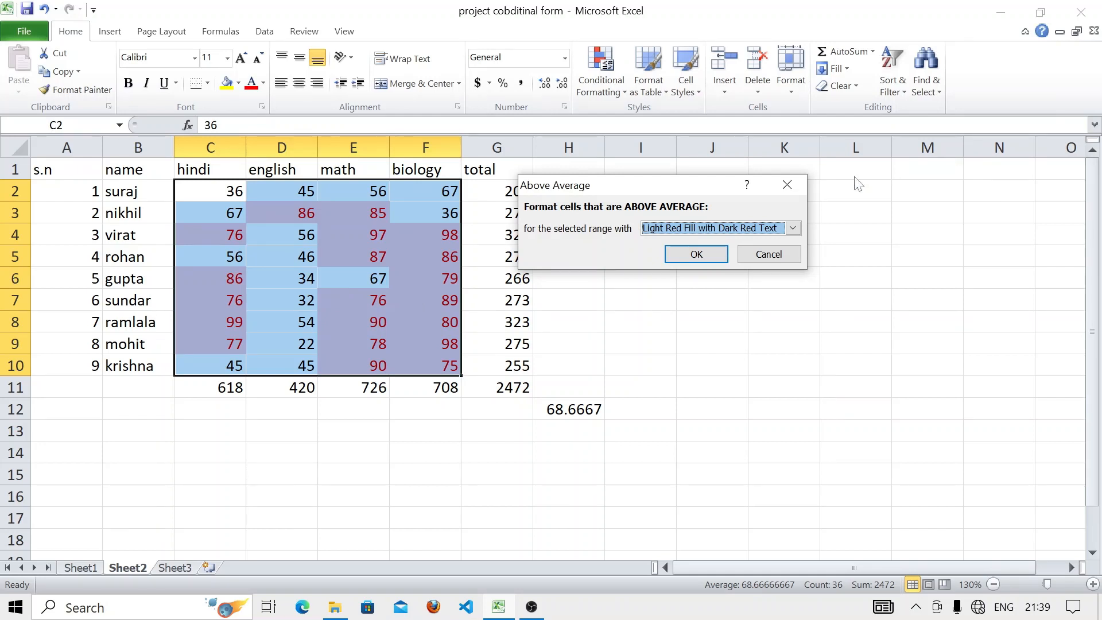
{"action": "left_click", "coordinate": [788, 183]}
- Preview a Below Average highlight on the marks and dismiss it unapplied
{"action": "left_click", "coordinate": [602, 86]}
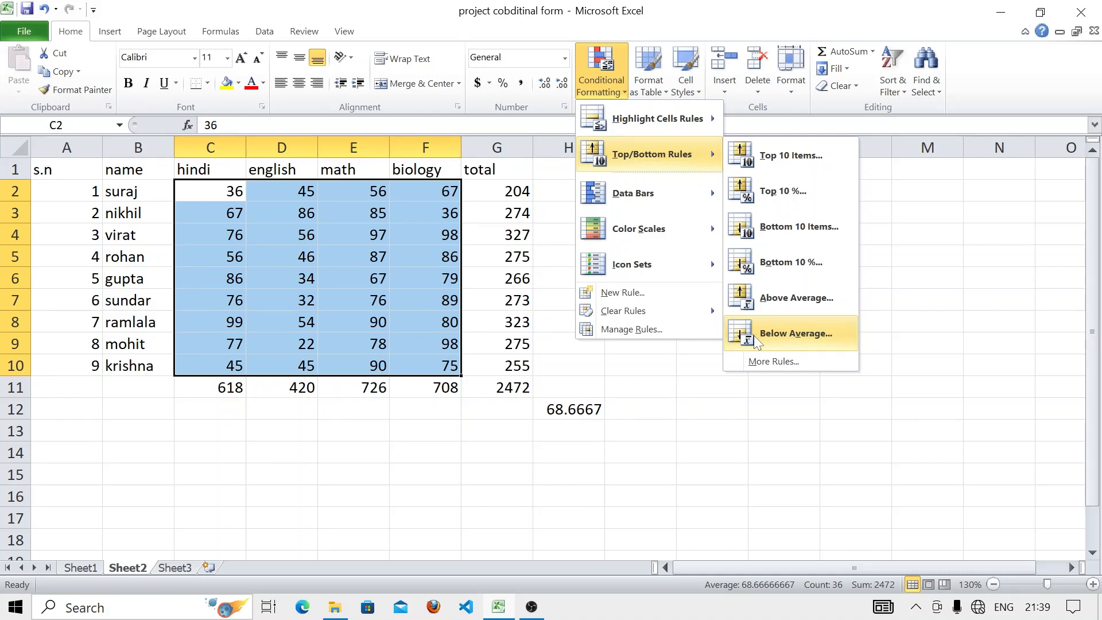
{"action": "left_click", "coordinate": [796, 334]}
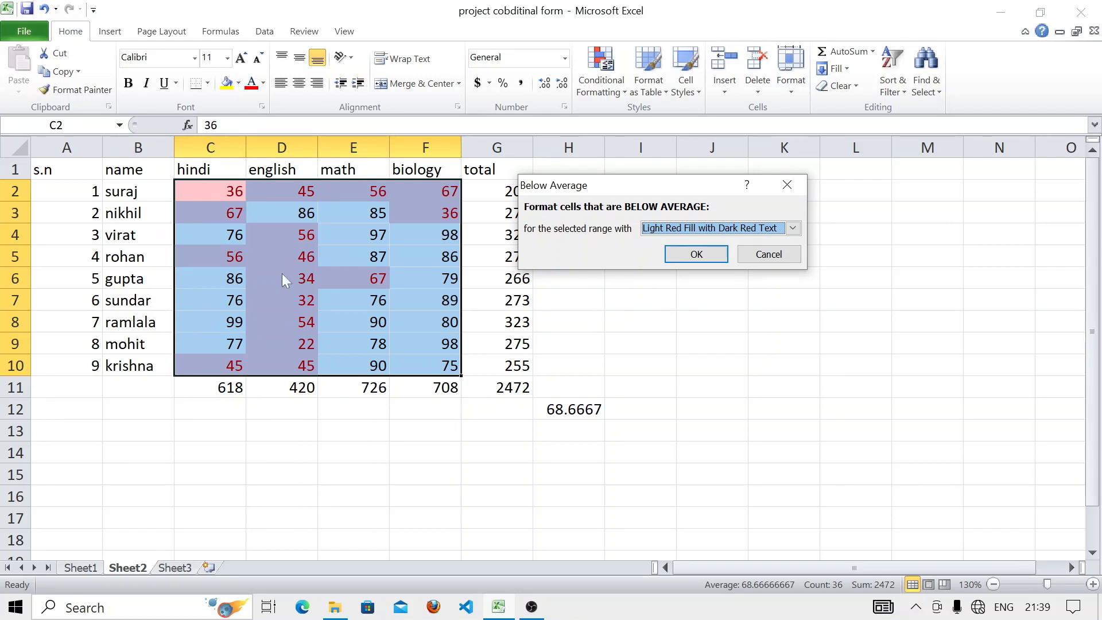
{"action": "left_click", "coordinate": [787, 184]}
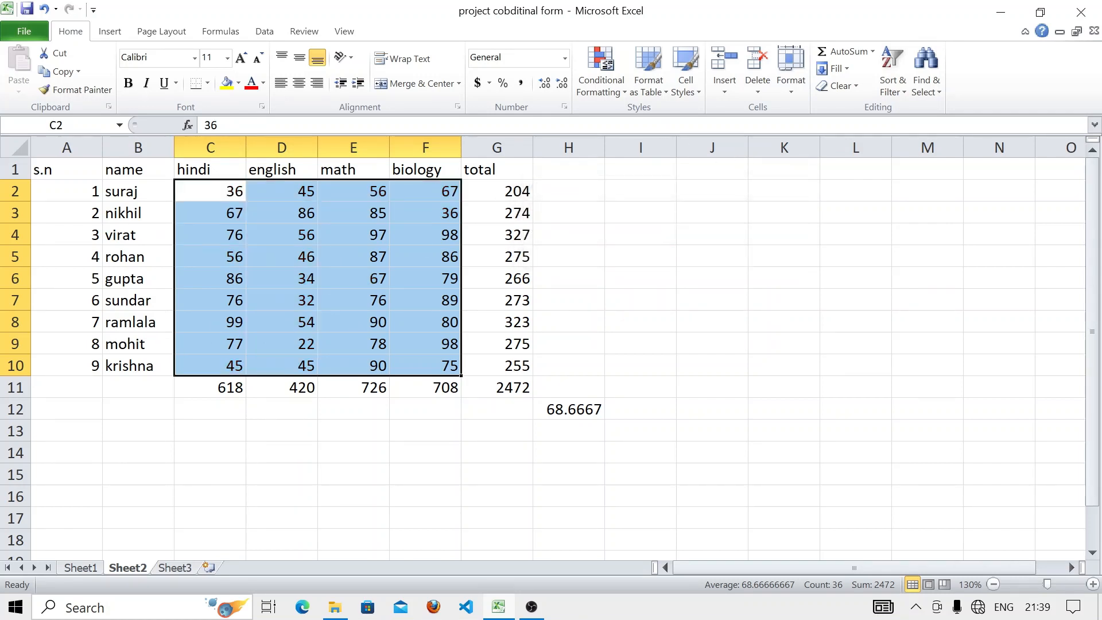
{"action": "left_click", "coordinate": [604, 77]}
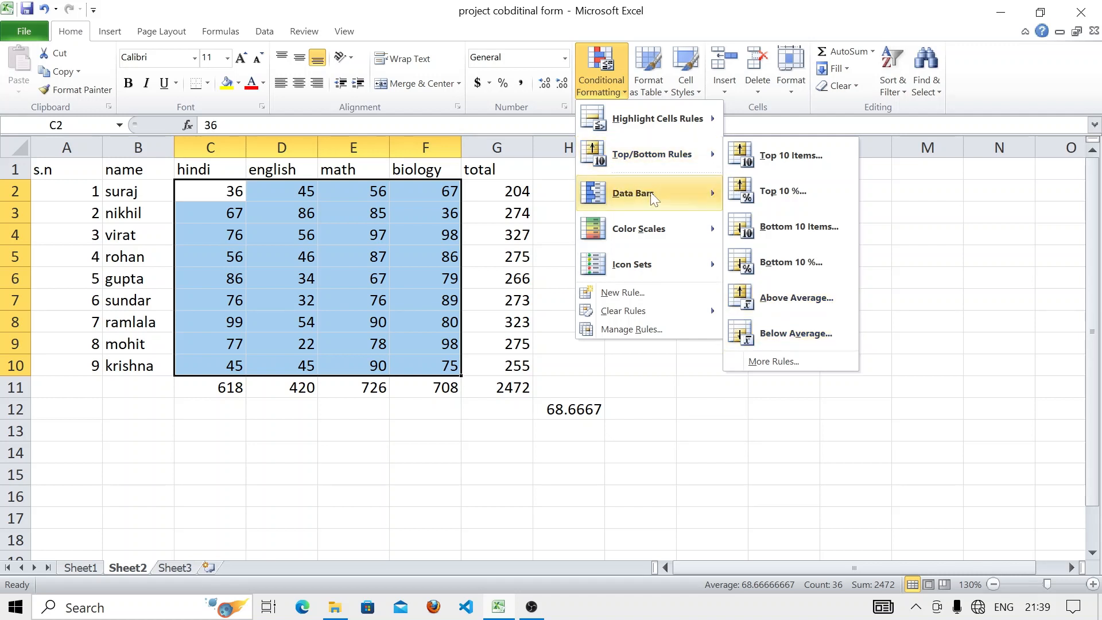
- Preview Data Bars, Color Scales and Icon Sets like 3 Arrows without applying any
{"action": "mouse_move", "coordinate": [651, 193]}
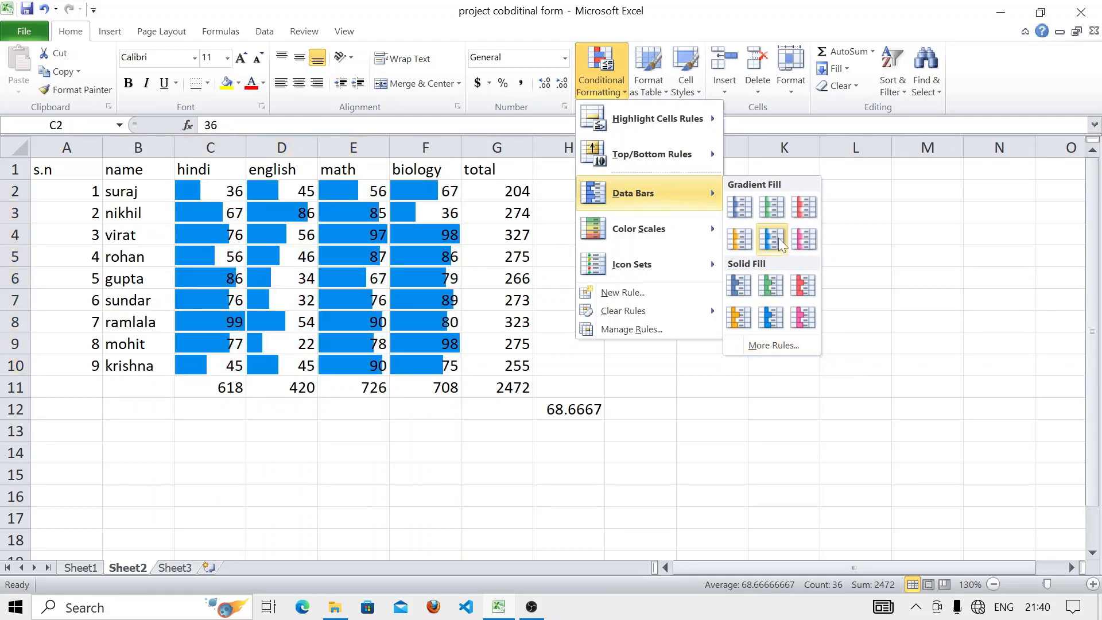
{"action": "mouse_move", "coordinate": [714, 235]}
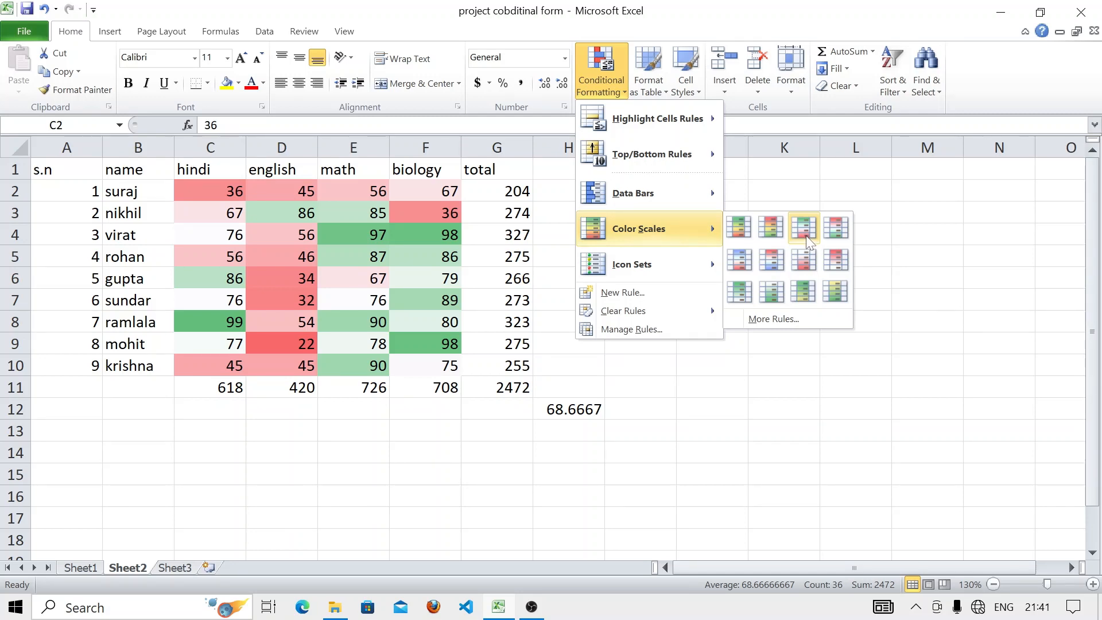
{"action": "mouse_move", "coordinate": [689, 265]}
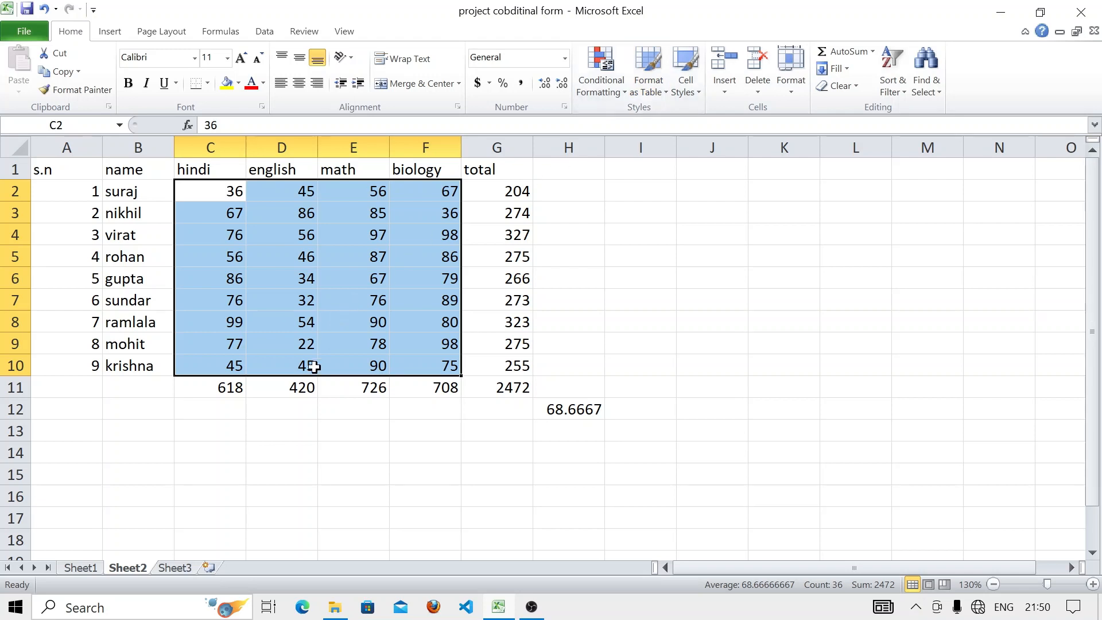
- Format A1:G11 as a table with headers in a green Medium banded style
{"action": "left_click", "coordinate": [249, 475]}
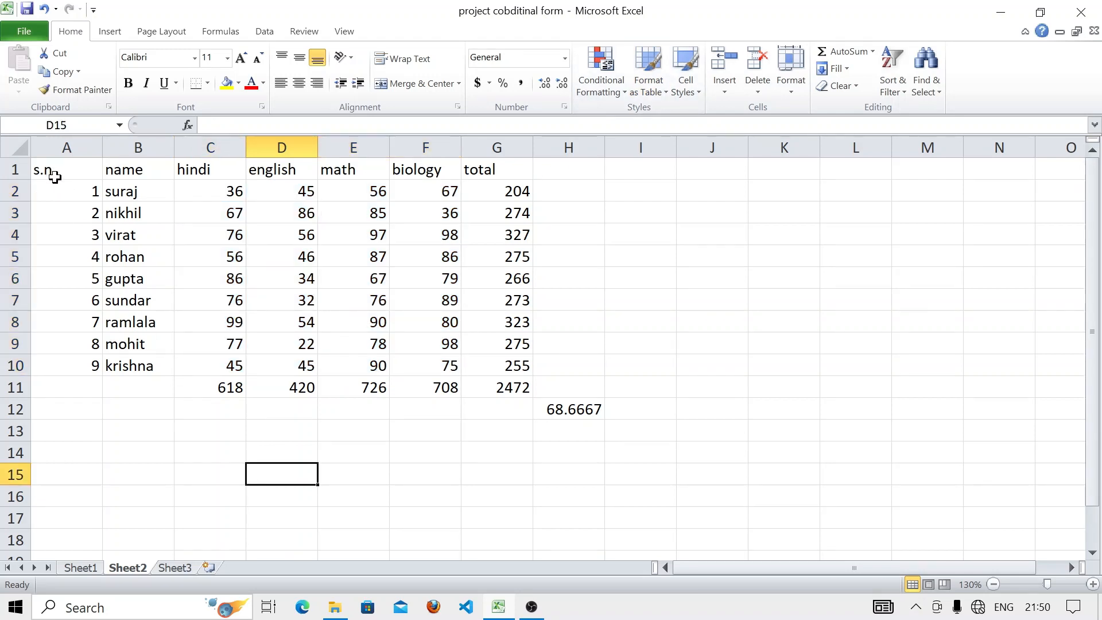
{"action": "left_click_drag", "start_coordinate": [51, 171], "coordinate": [517, 391]}
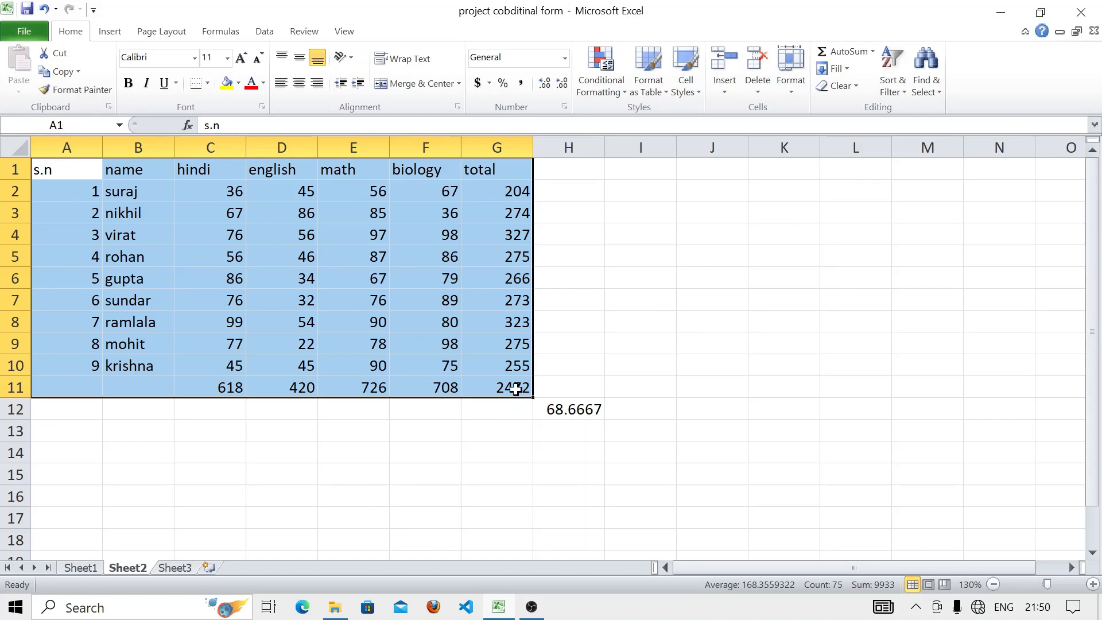
{"action": "left_click", "coordinate": [666, 83]}
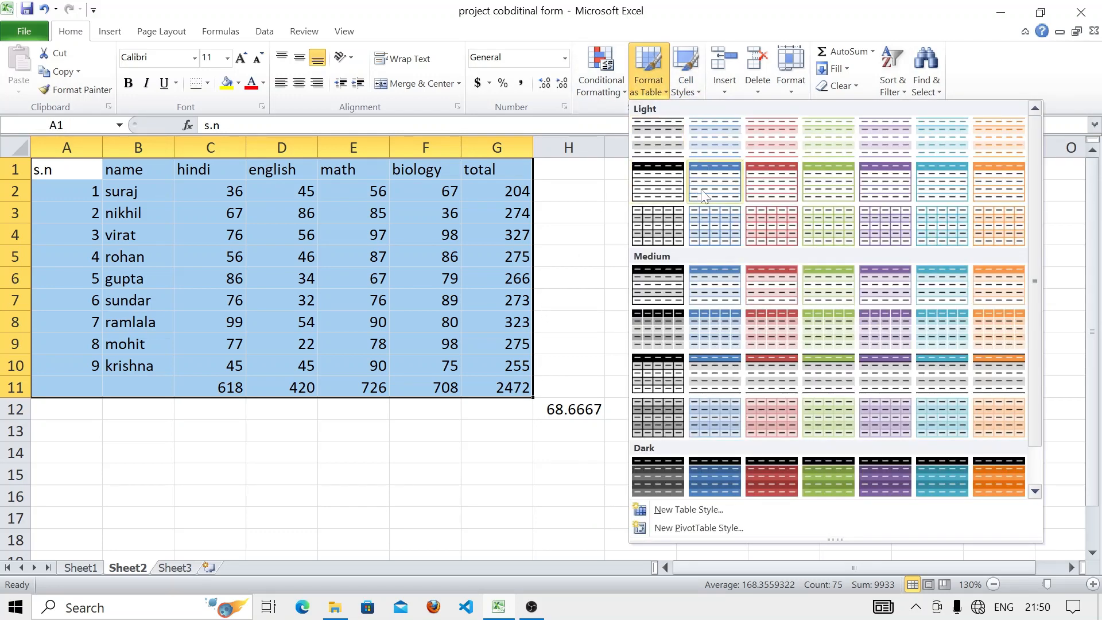
{"action": "left_click", "coordinate": [850, 329]}
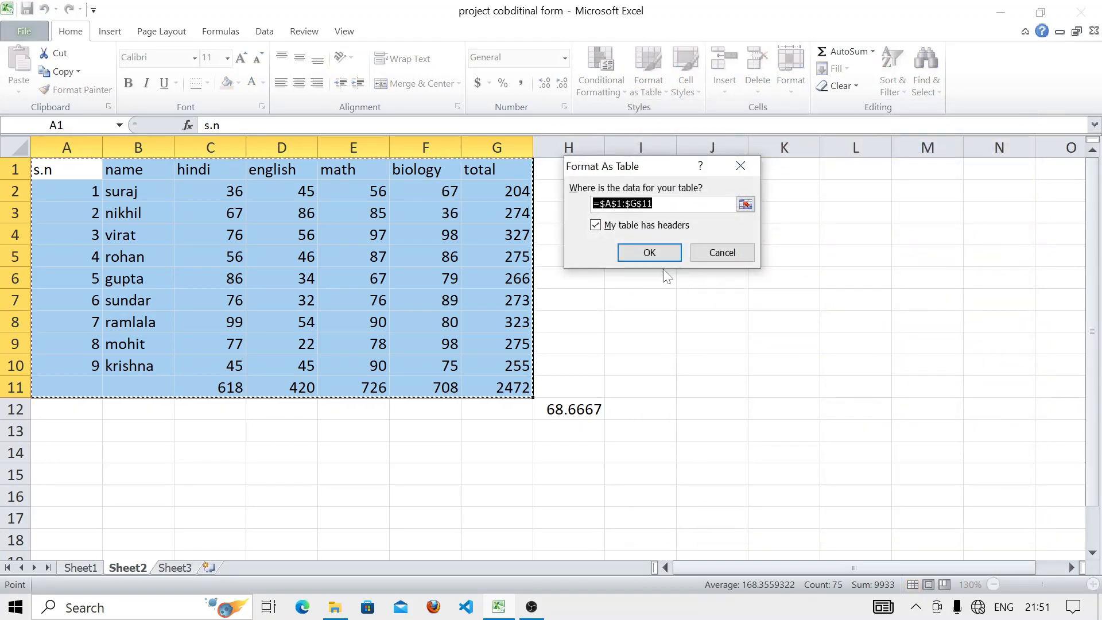
{"action": "left_click", "coordinate": [649, 252]}
{"action": "left_click", "coordinate": [626, 272]}
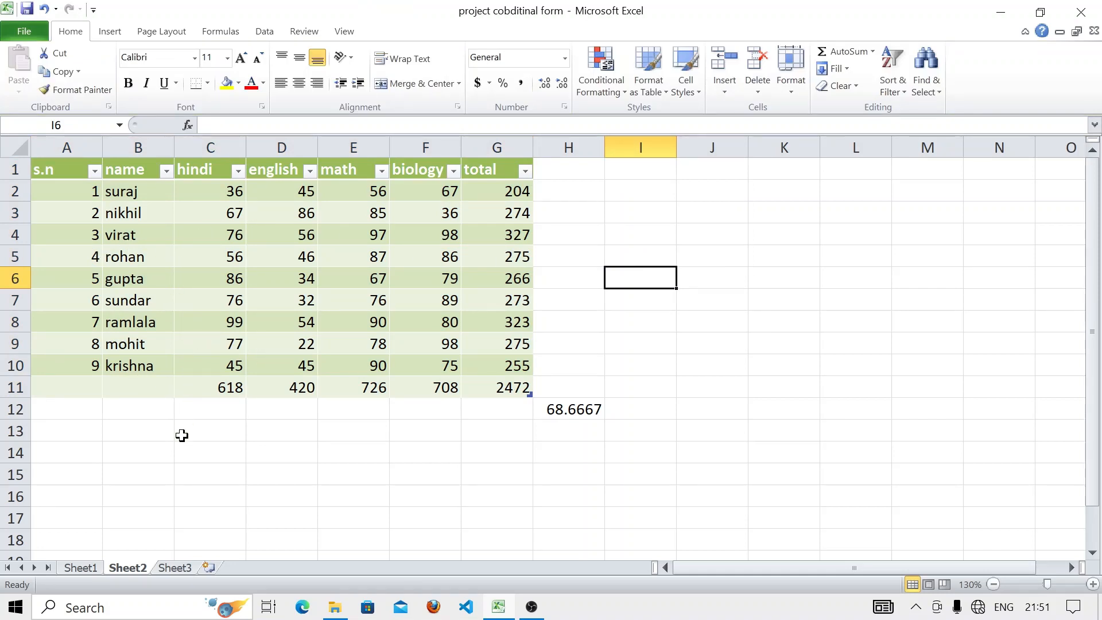
{"action": "left_click", "coordinate": [278, 474]}
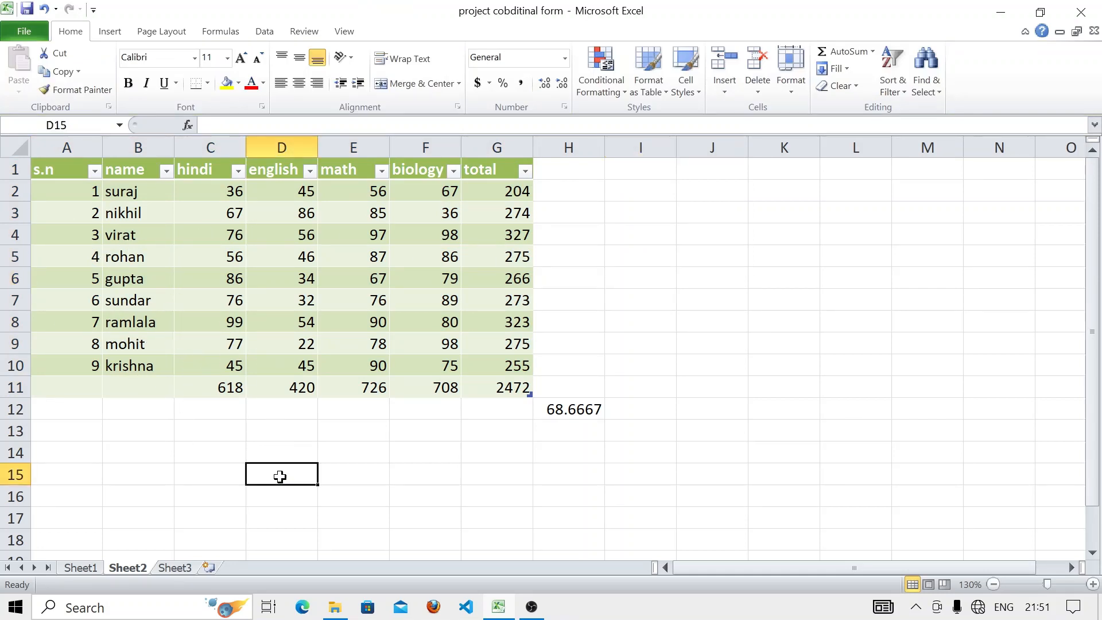
{"action": "left_click", "coordinate": [691, 92]}
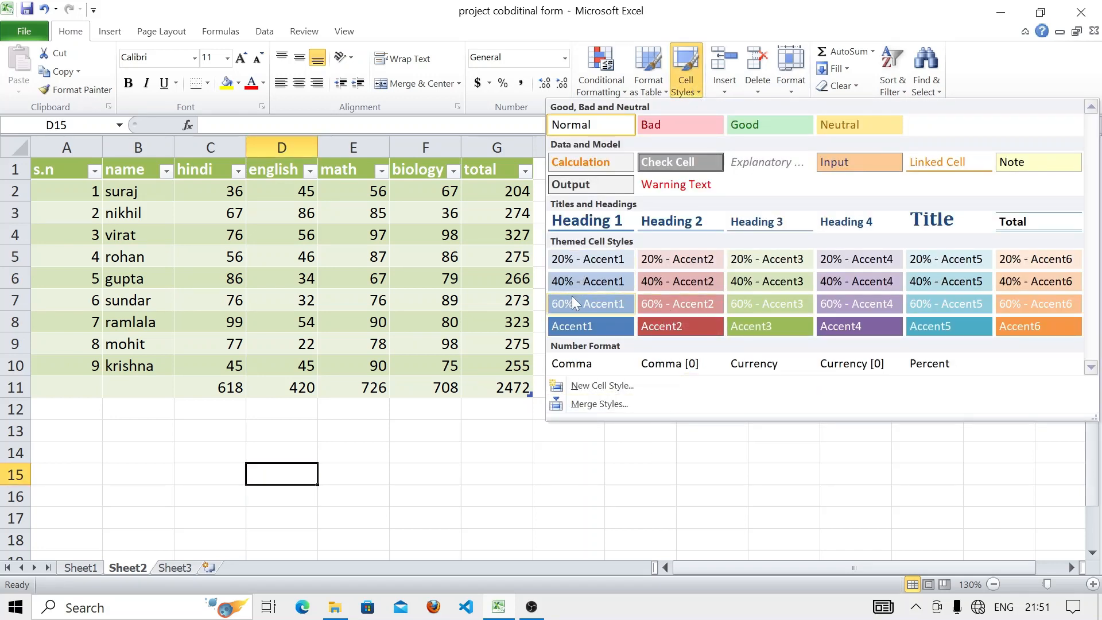
{"action": "left_click", "coordinate": [396, 494]}
{"action": "left_click_drag", "start_coordinate": [290, 343], "coordinate": [448, 388]}
{"action": "left_click", "coordinate": [686, 91]}
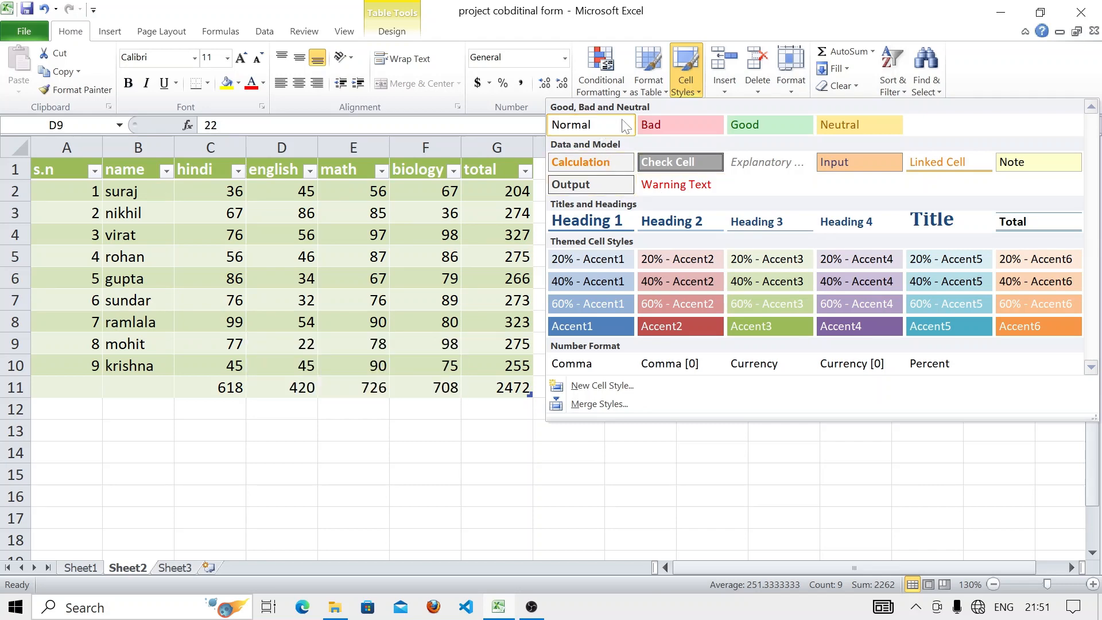
{"action": "left_click", "coordinate": [652, 470]}
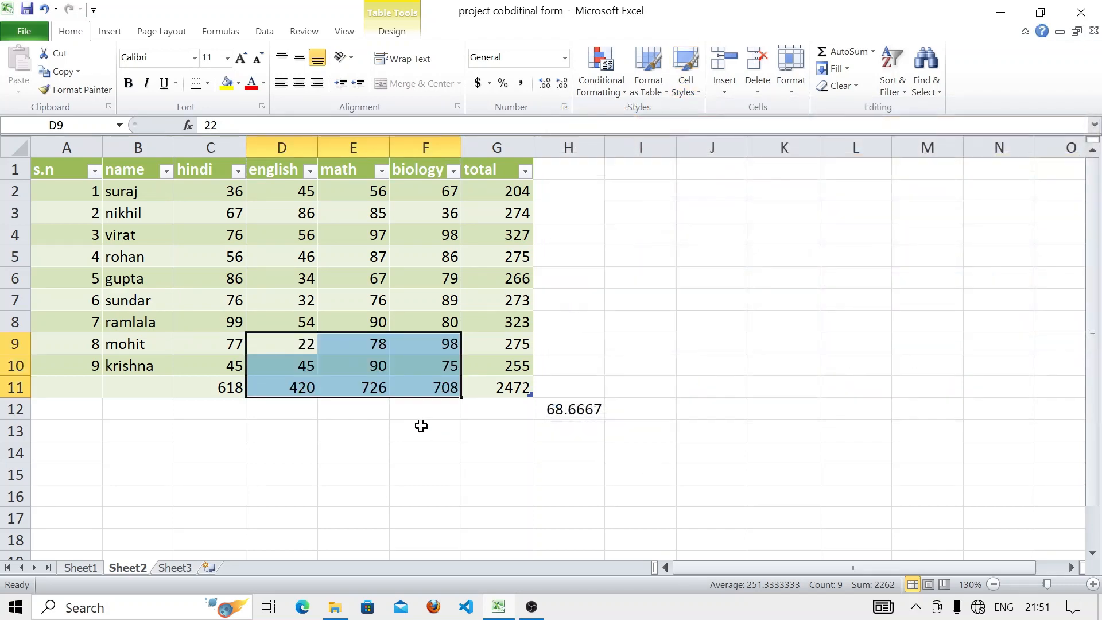
{"action": "left_click", "coordinate": [260, 468]}
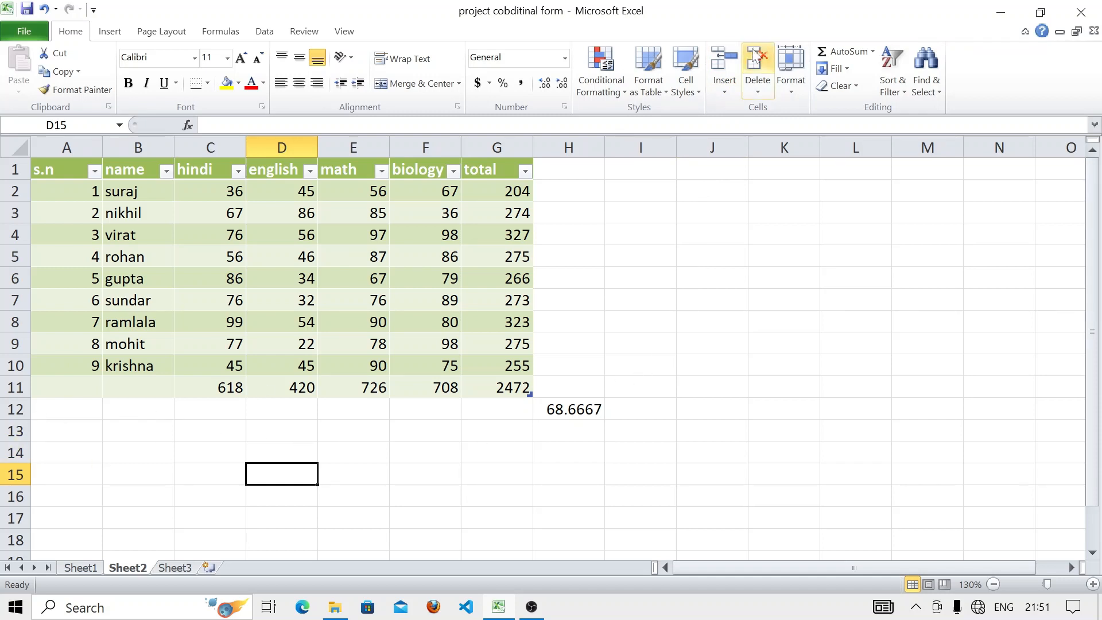
- Insert blank sheet rows at rows 15 and 14 below the table
{"action": "left_click", "coordinate": [721, 83]}
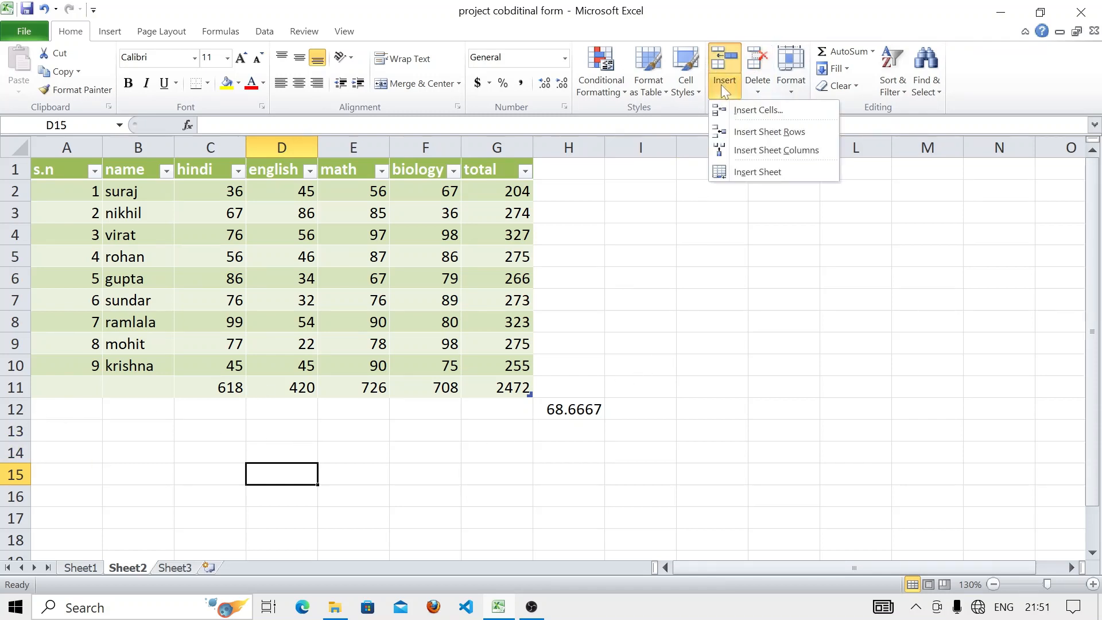
{"action": "left_click", "coordinate": [750, 138]}
{"action": "left_click", "coordinate": [724, 234]}
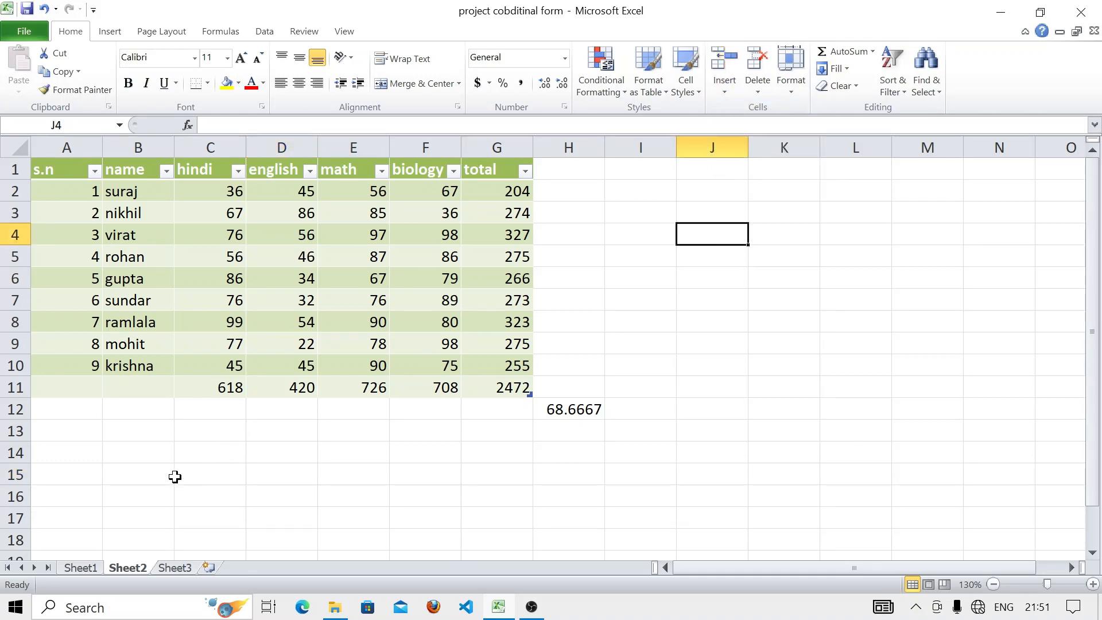
{"action": "left_click_drag", "start_coordinate": [52, 453], "coordinate": [665, 446]}
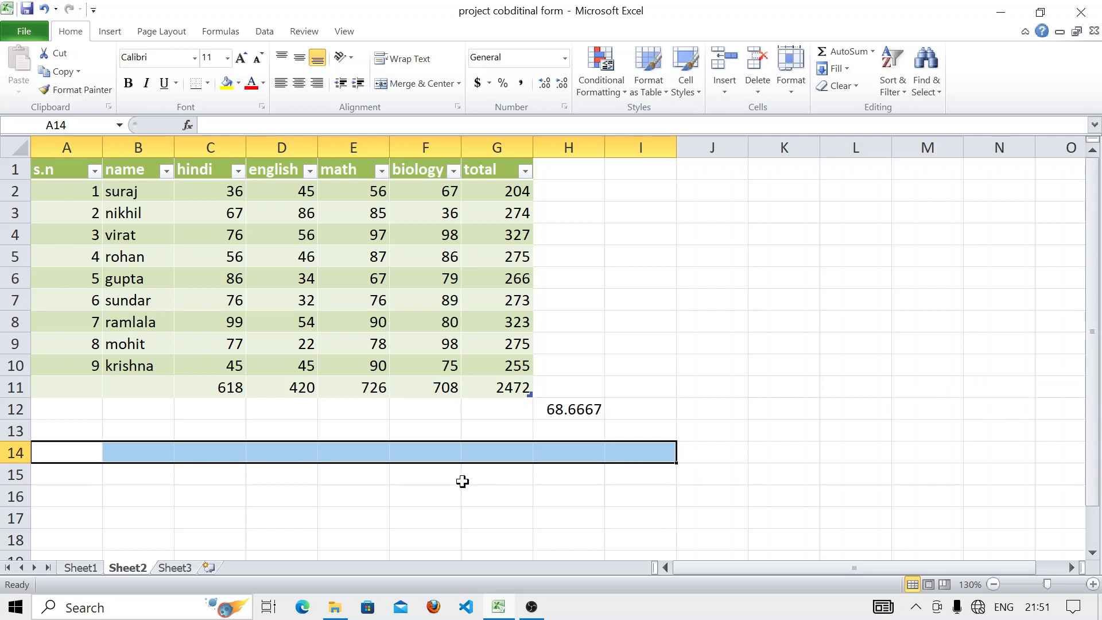
{"action": "left_click", "coordinate": [156, 509]}
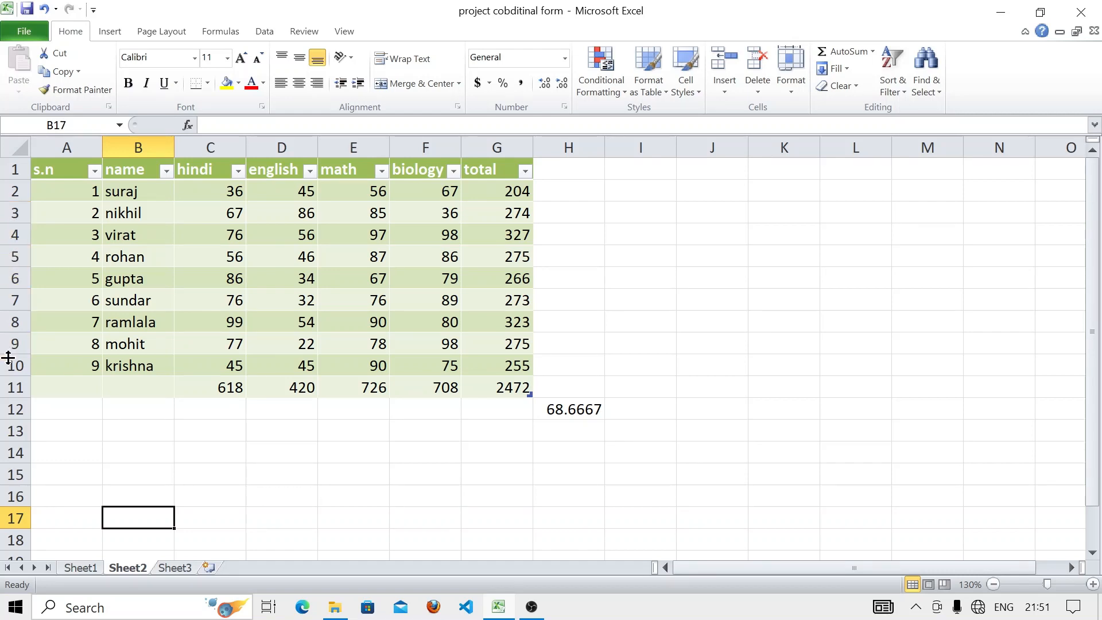
{"action": "left_click", "coordinate": [16, 453]}
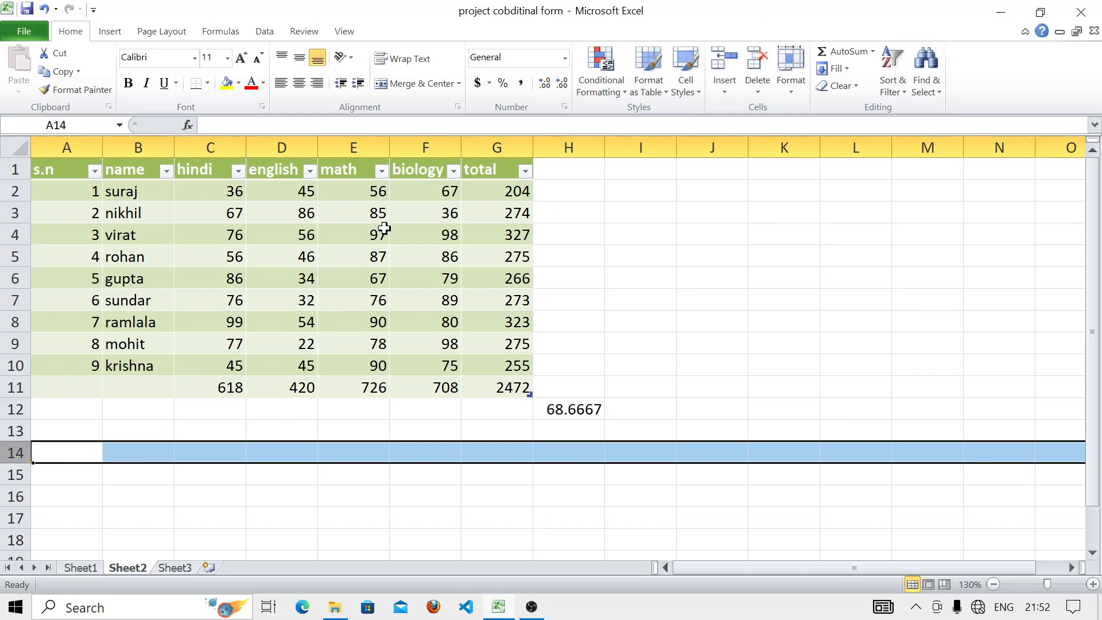
{"action": "left_click", "coordinate": [717, 55]}
- Insert a blank row at row 6 above gupta, pushing totals to row 12
{"action": "left_click", "coordinate": [16, 278]}
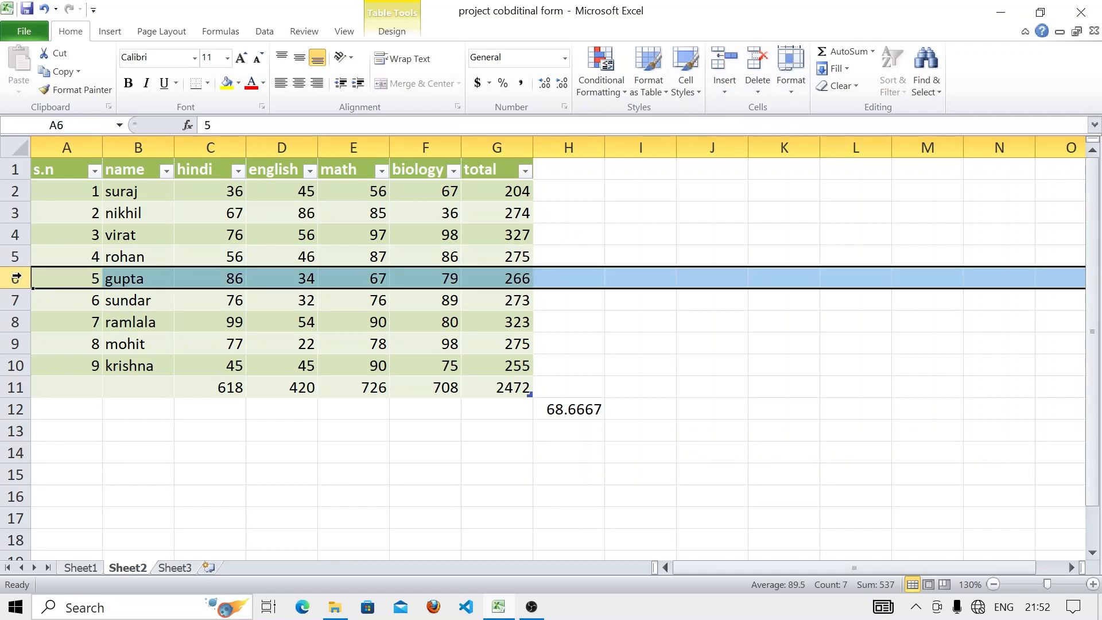
{"action": "left_click", "coordinate": [718, 68]}
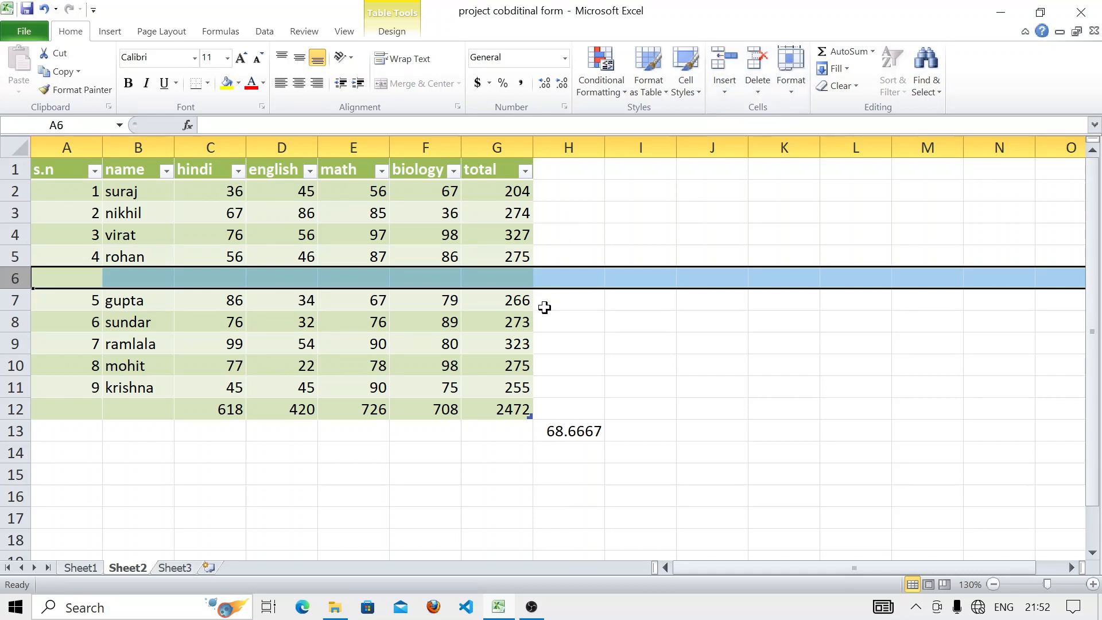
{"action": "left_click", "coordinate": [576, 314]}
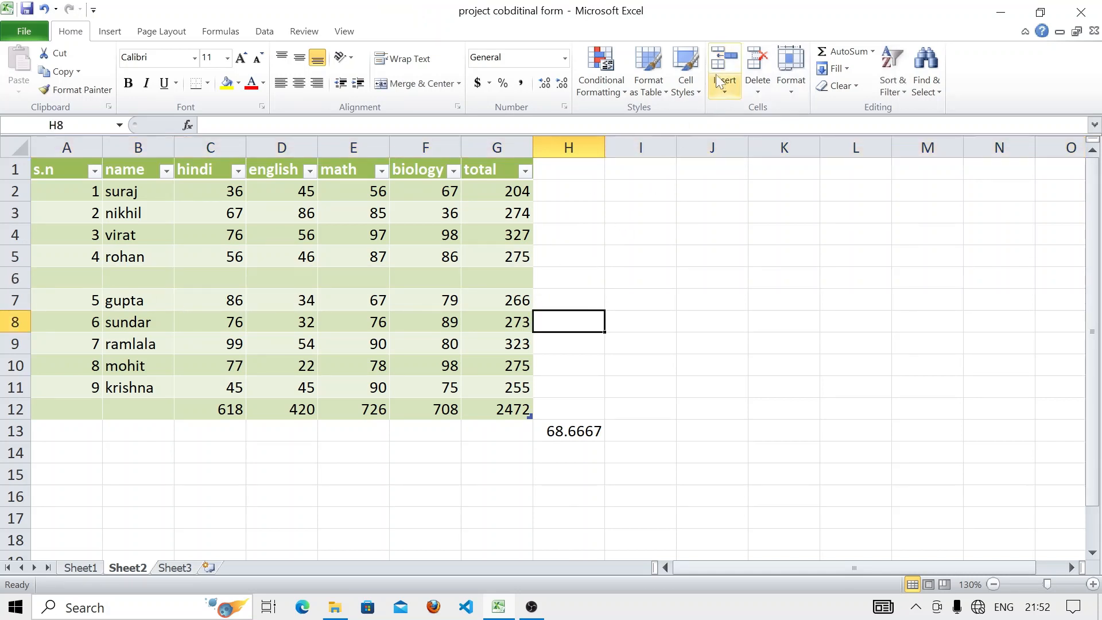
- Insert shifted-down cells at H8, moving the 68.6667 value down to H17
{"action": "left_click", "coordinate": [725, 88]}
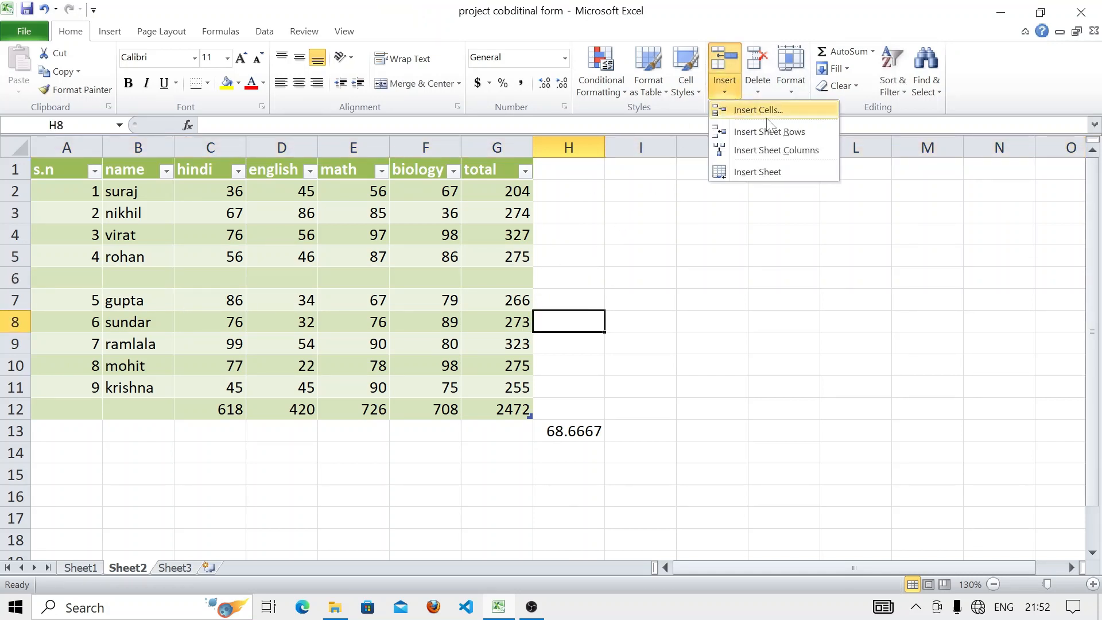
{"action": "left_click", "coordinate": [768, 115]}
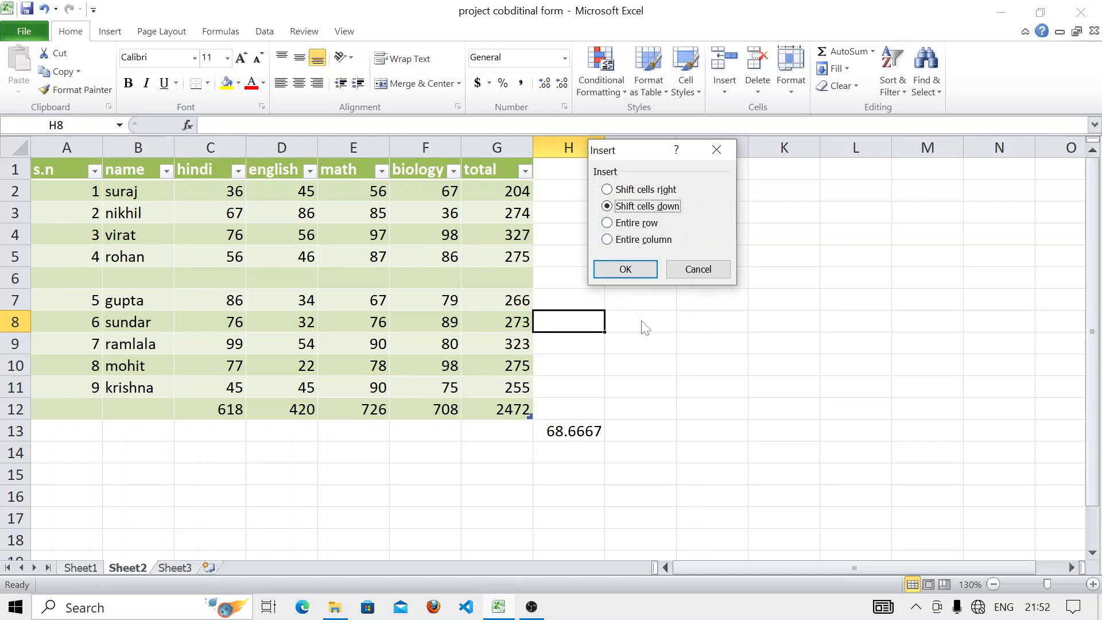
{"action": "left_click", "coordinate": [610, 269]}
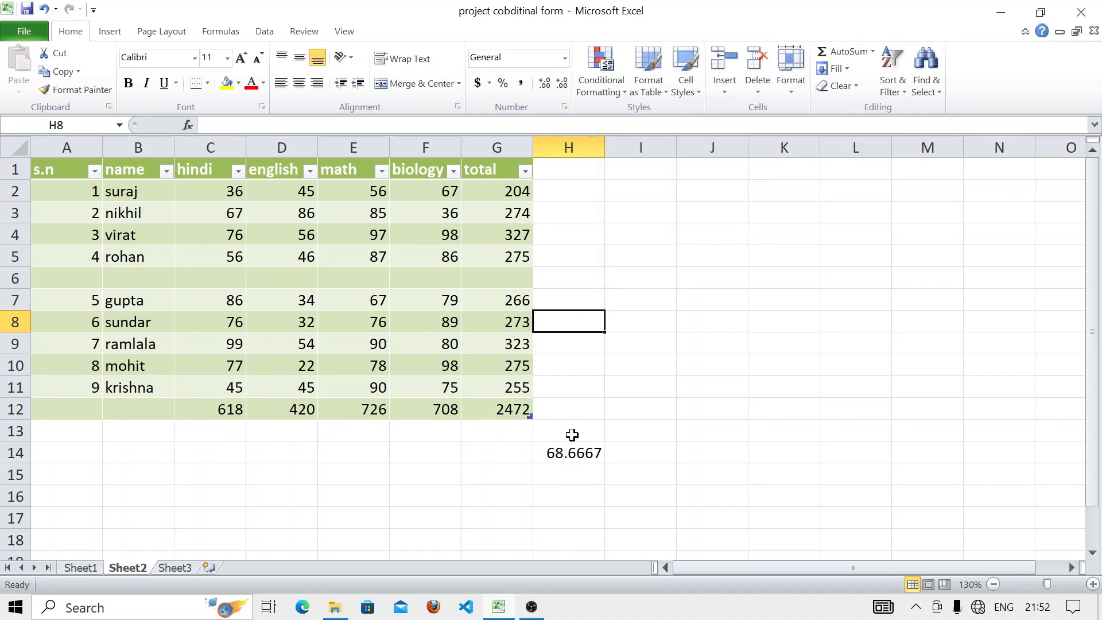
{"action": "left_click", "coordinate": [722, 65]}
{"action": "left_click", "coordinate": [720, 75]}
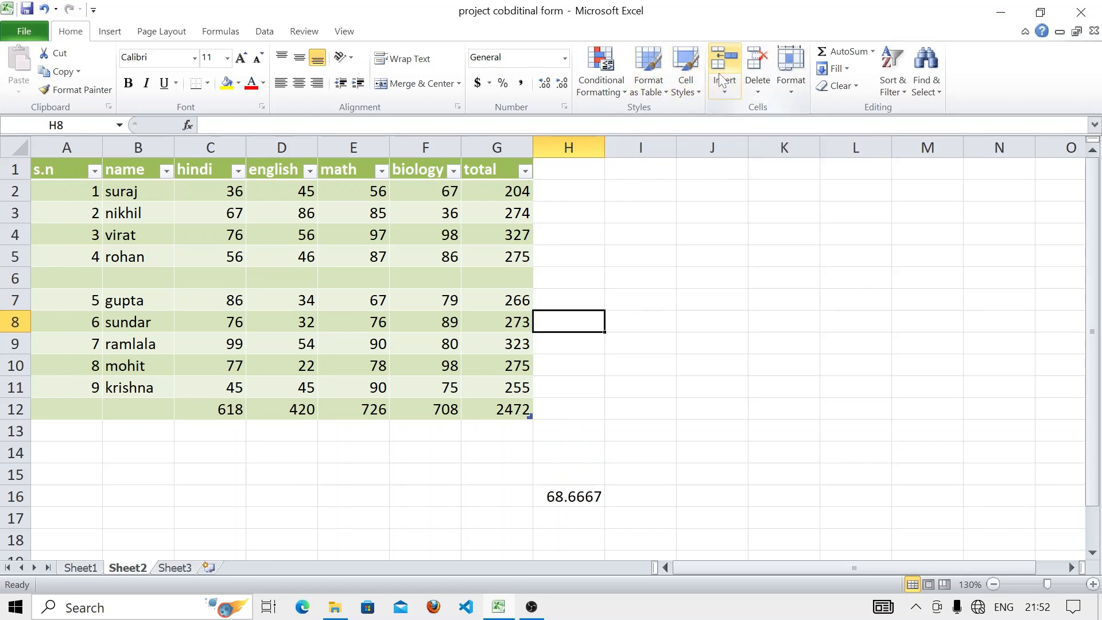
{"action": "left_click", "coordinate": [722, 79]}
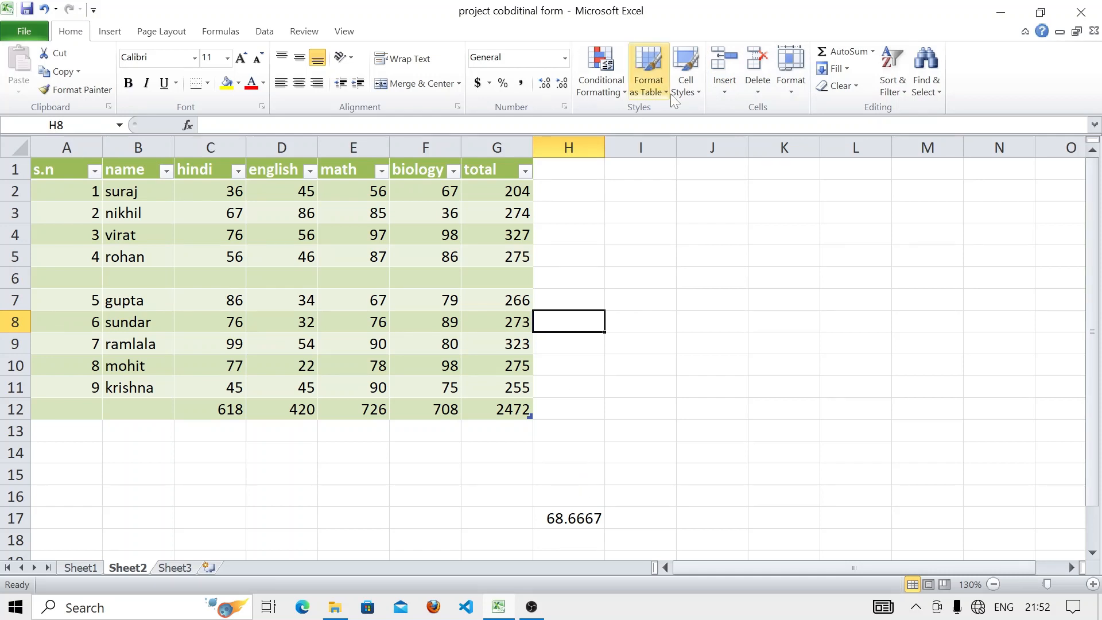
- Insert entire blank columns at H beside the total column
{"action": "left_click", "coordinate": [727, 87]}
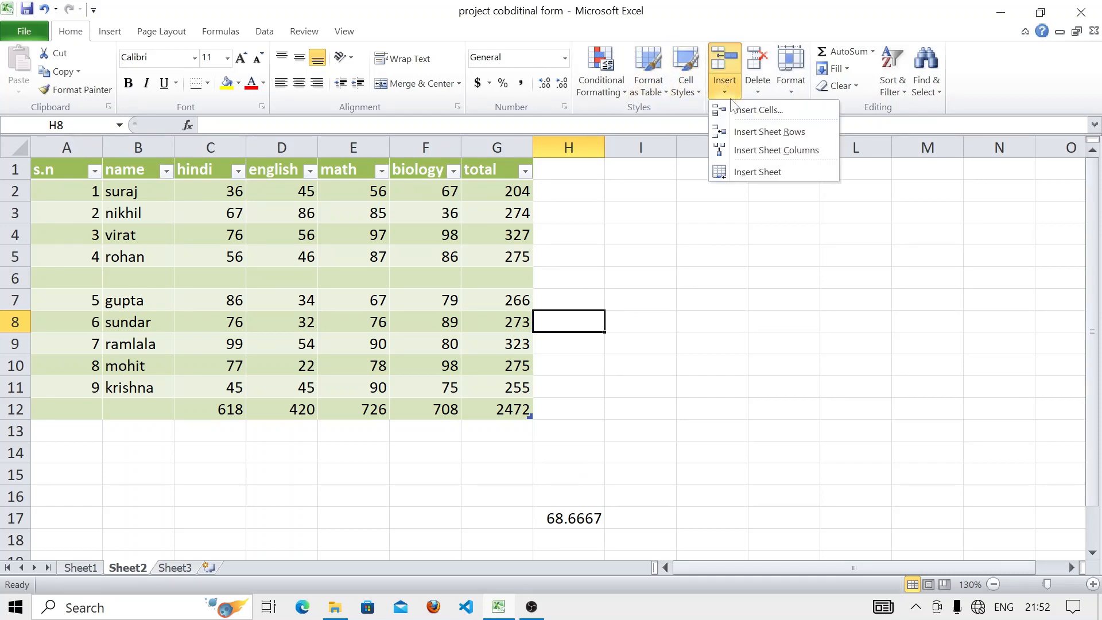
{"action": "left_click", "coordinate": [764, 111]}
{"action": "left_click", "coordinate": [611, 240]}
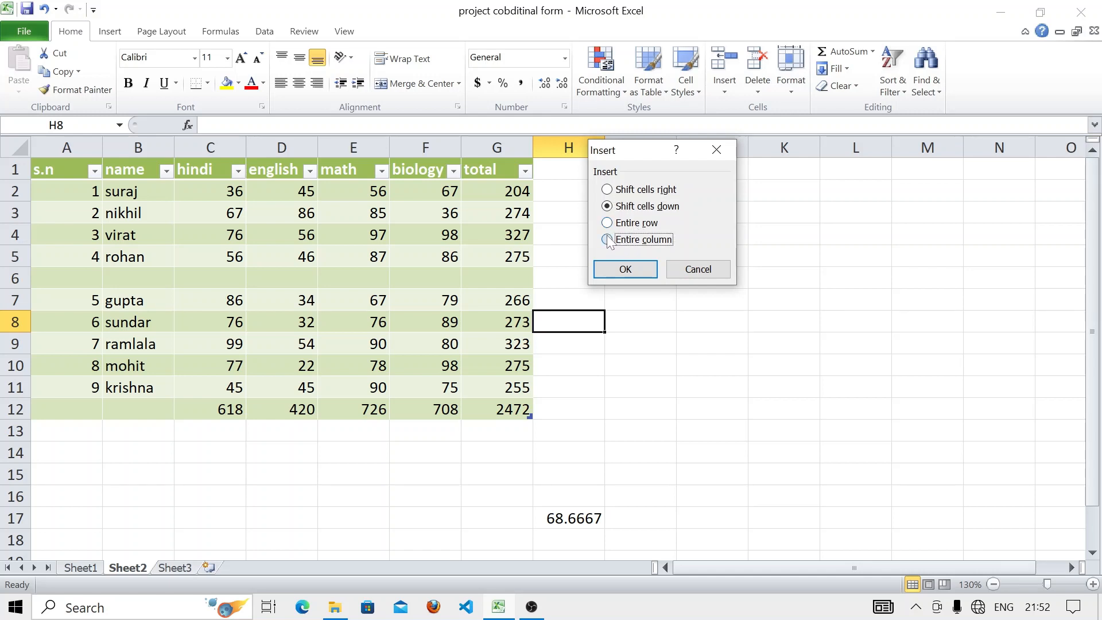
{"action": "left_click", "coordinate": [622, 267]}
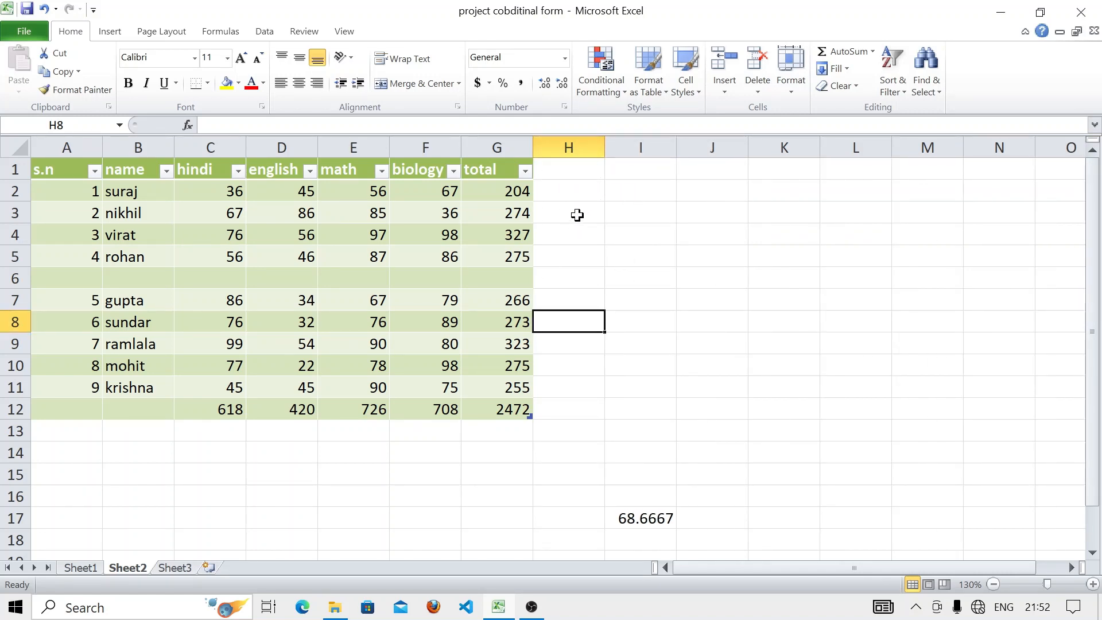
{"action": "left_click", "coordinate": [583, 142]}
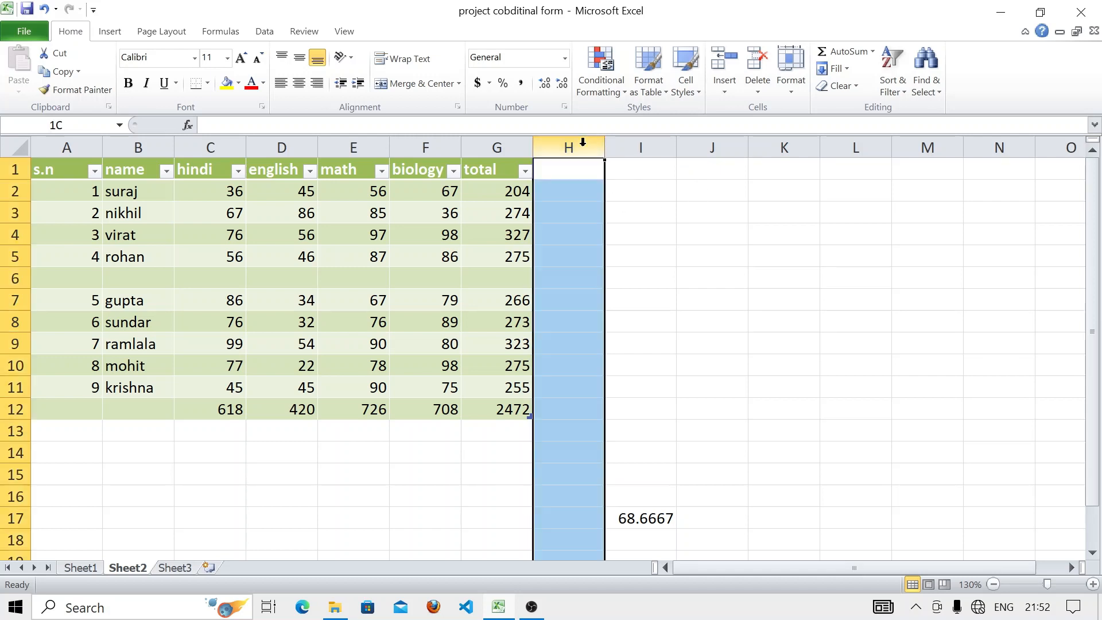
{"action": "left_click", "coordinate": [730, 85]}
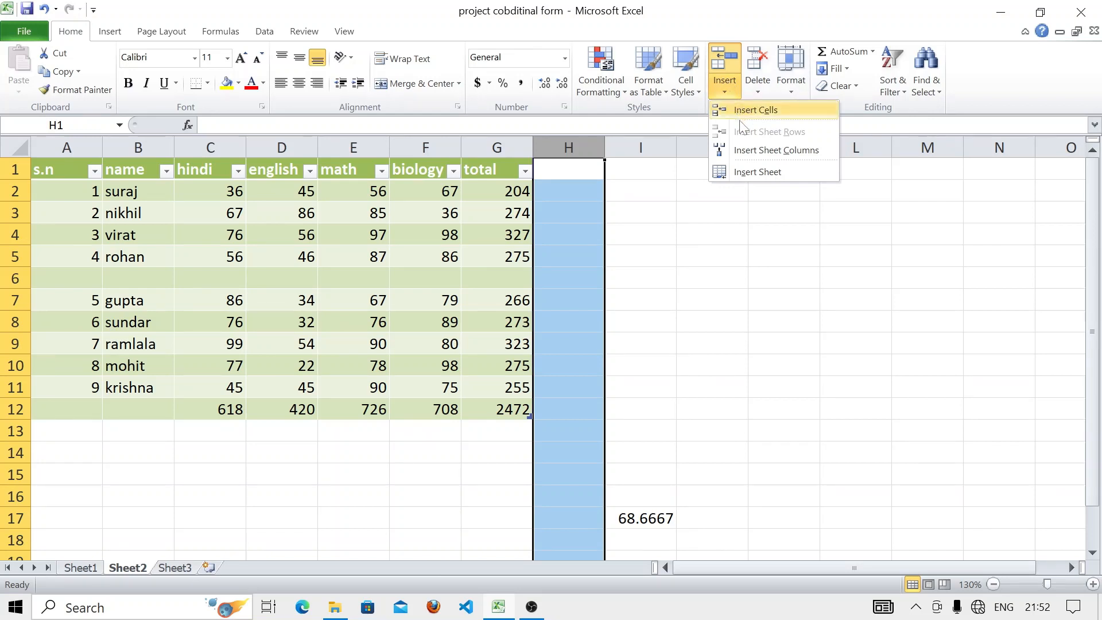
{"action": "left_click", "coordinate": [764, 152]}
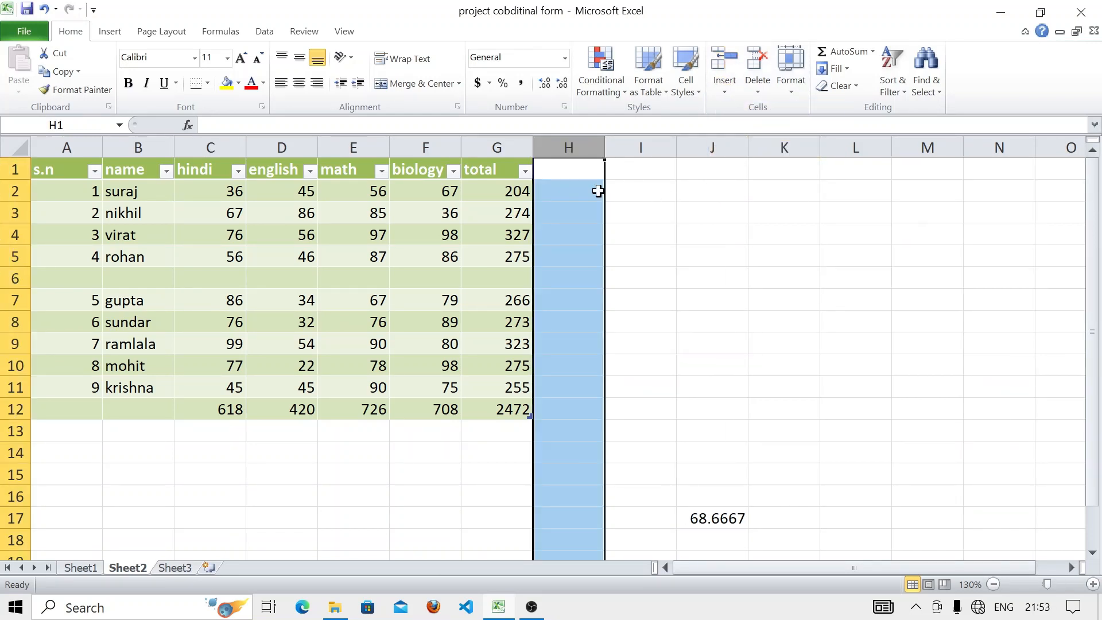
- Select I5 and bring up the Insert Cells dialog, then cancel it
{"action": "left_click", "coordinate": [651, 255]}
{"action": "left_click", "coordinate": [729, 86]}
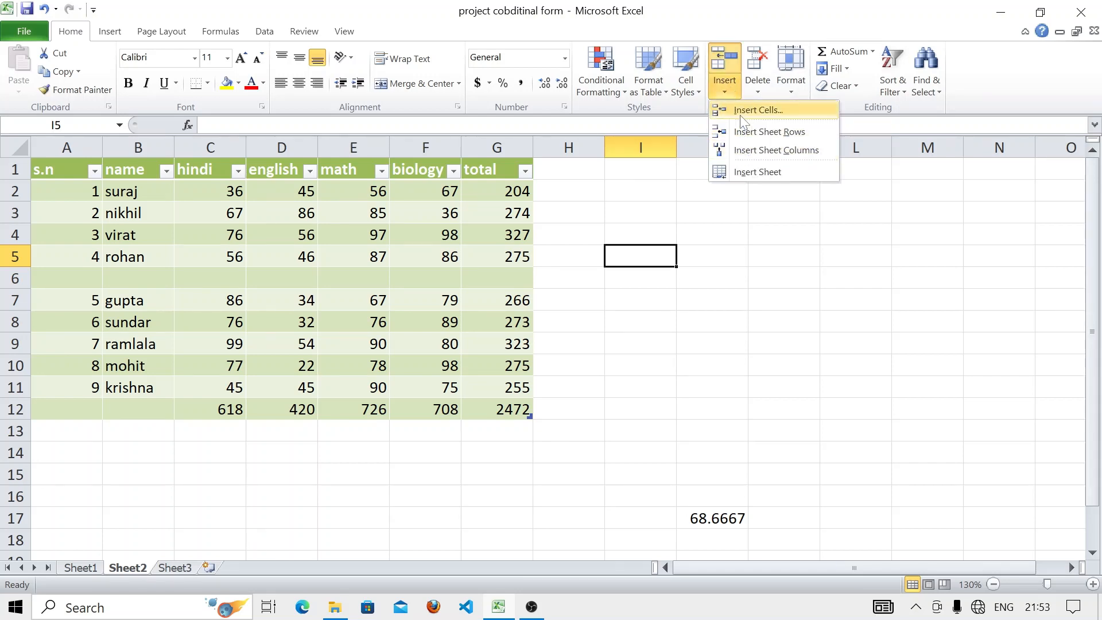
{"action": "left_click", "coordinate": [739, 112]}
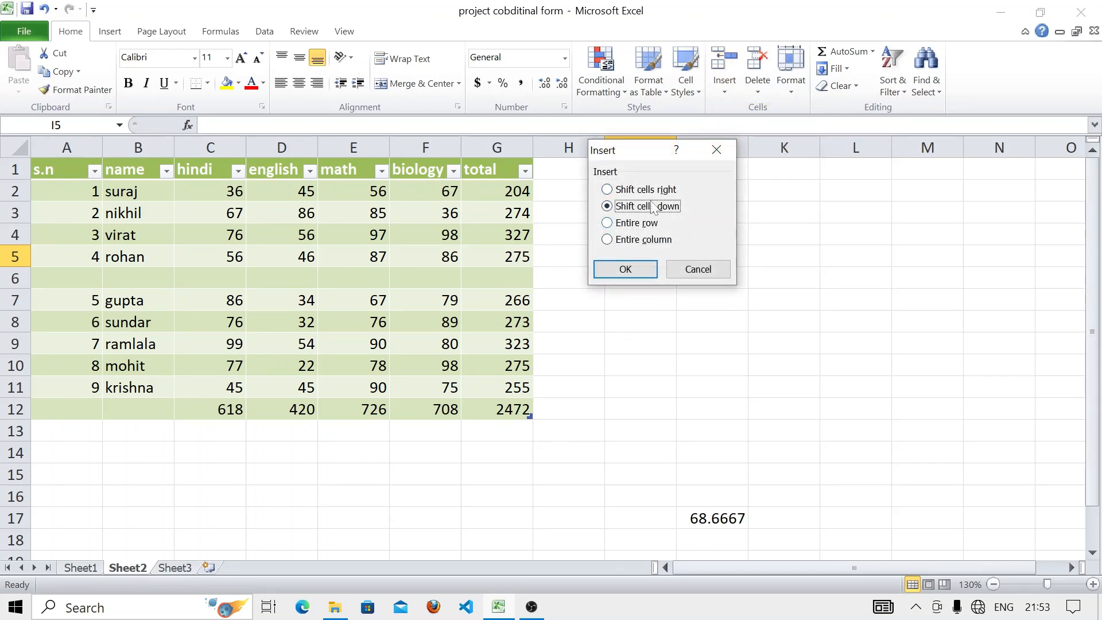
{"action": "left_click", "coordinate": [717, 150]}
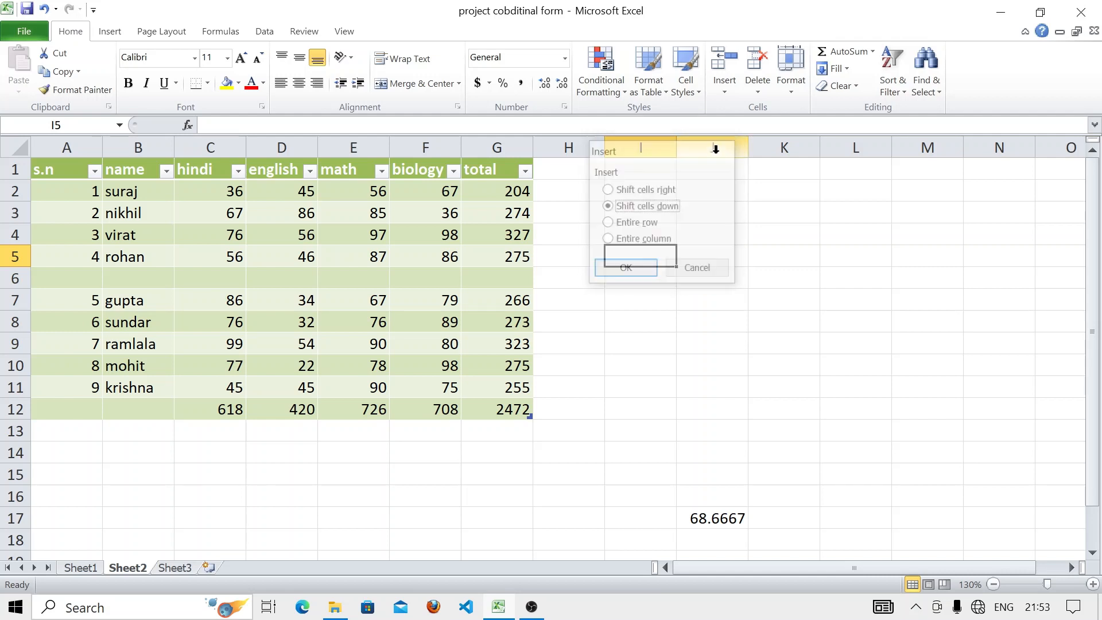
{"action": "left_click", "coordinate": [794, 92]}
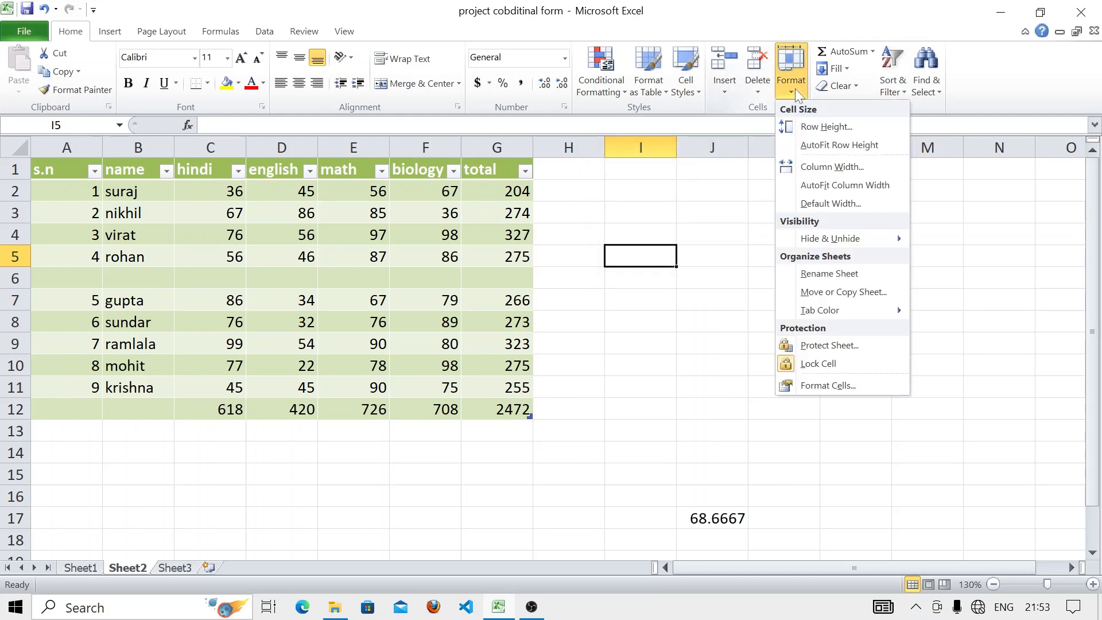
- Change row 5's height from 14.5 to 16
{"action": "left_click", "coordinate": [824, 129]}
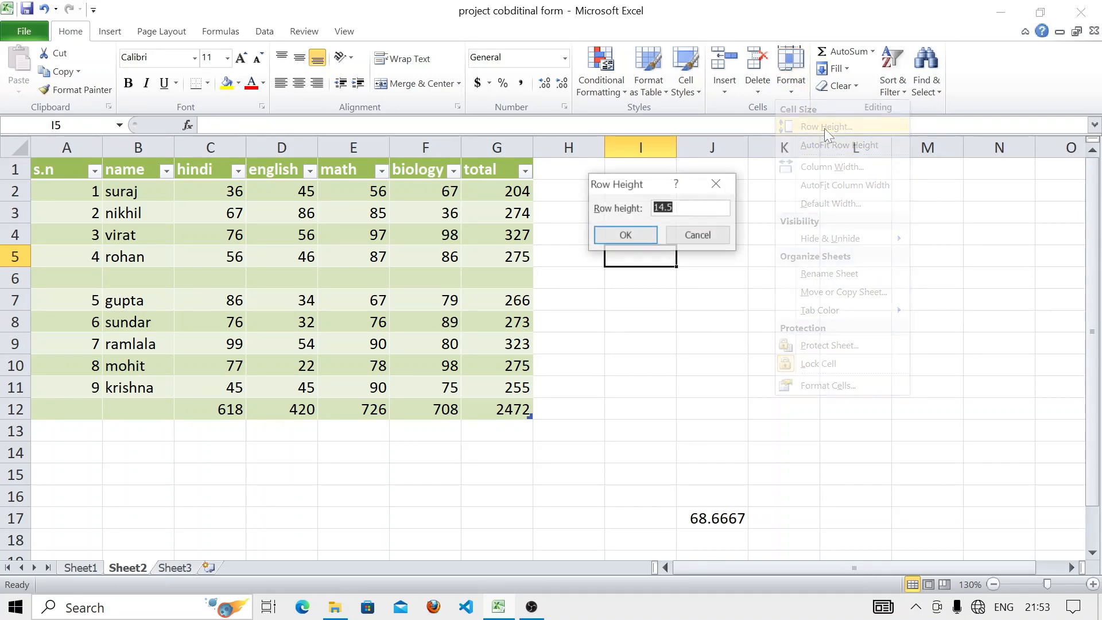
{"action": "left_click", "coordinate": [695, 208]}
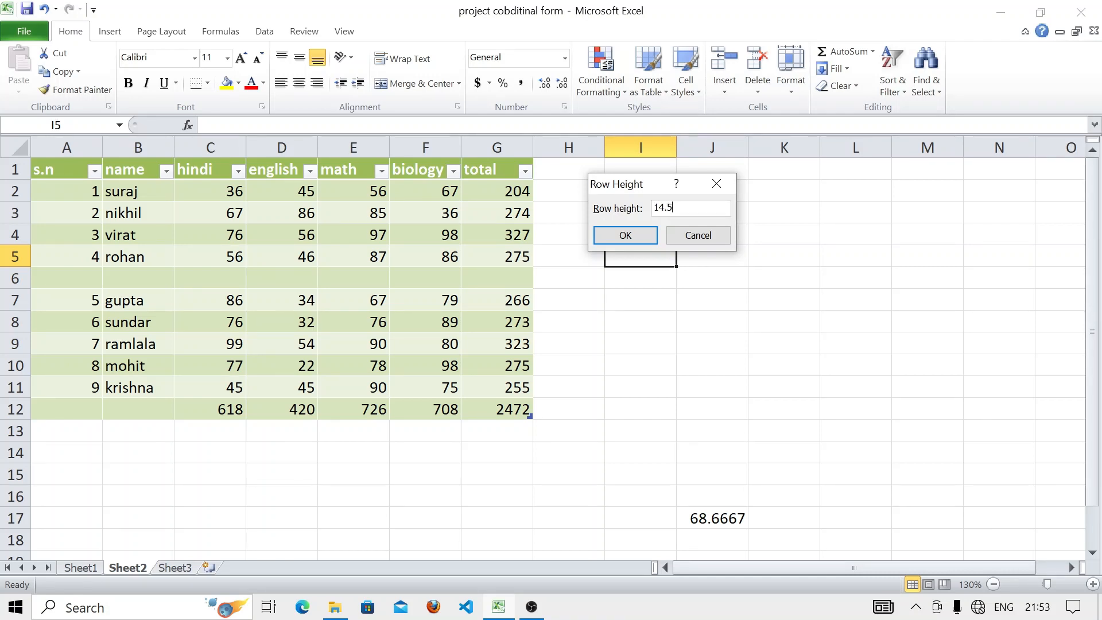
{"action": "key", "text": "BackSpace"}
{"action": "key", "text": "BackSpace"}
{"action": "key", "text": "BackSpace"}
{"action": "left_click", "coordinate": [625, 235]}
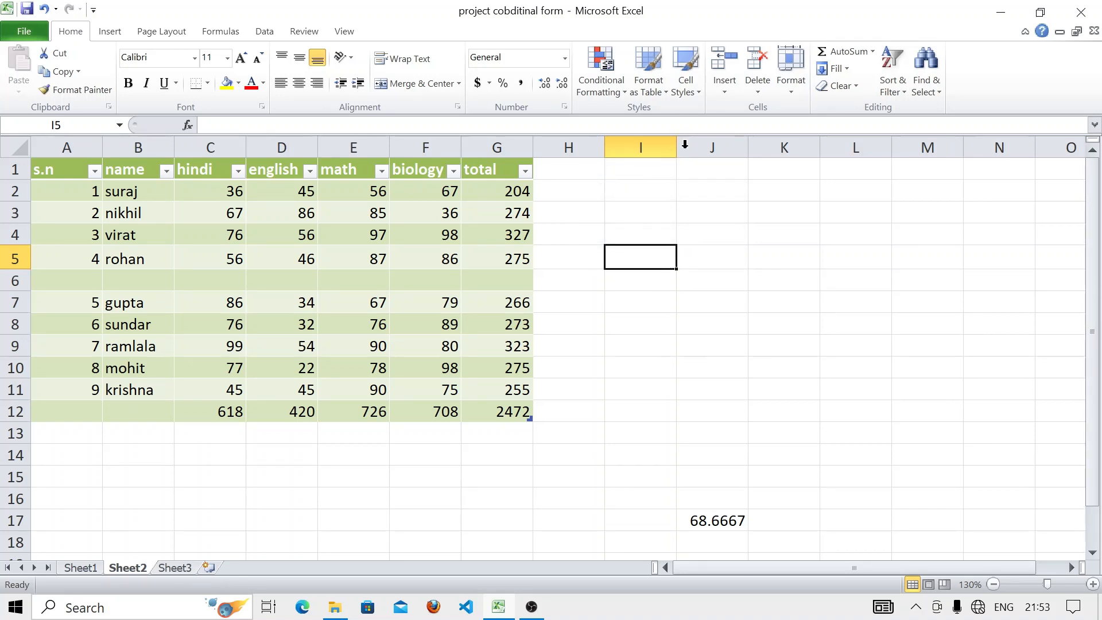
{"action": "left_click", "coordinate": [791, 72]}
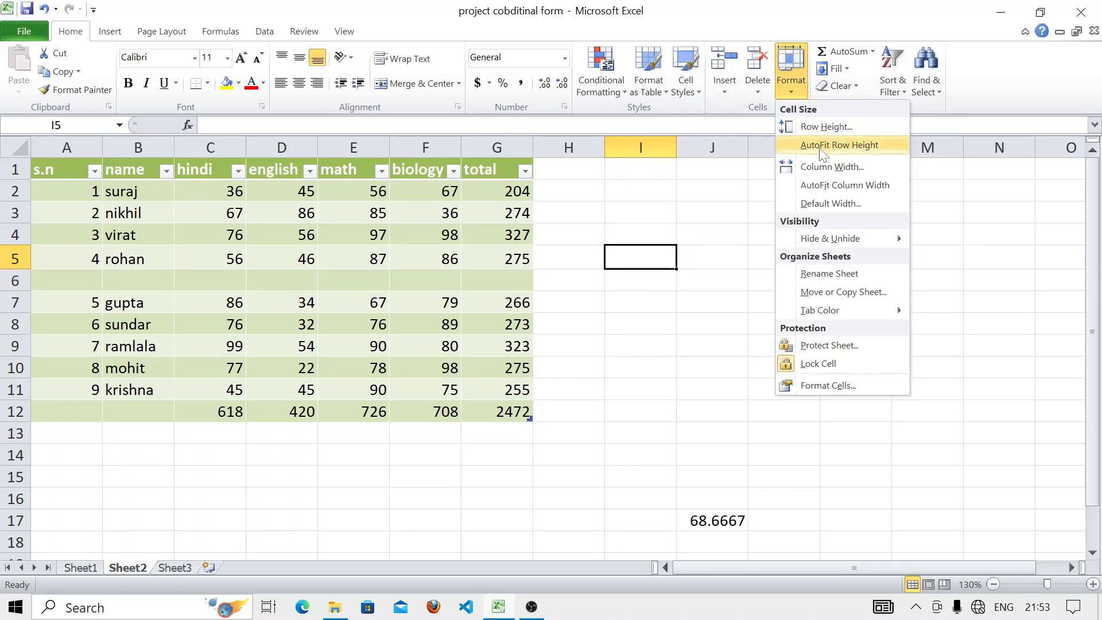
- AutoFit row 5 back to its natural height and check column I's 8.09 width
{"action": "left_click", "coordinate": [839, 146]}
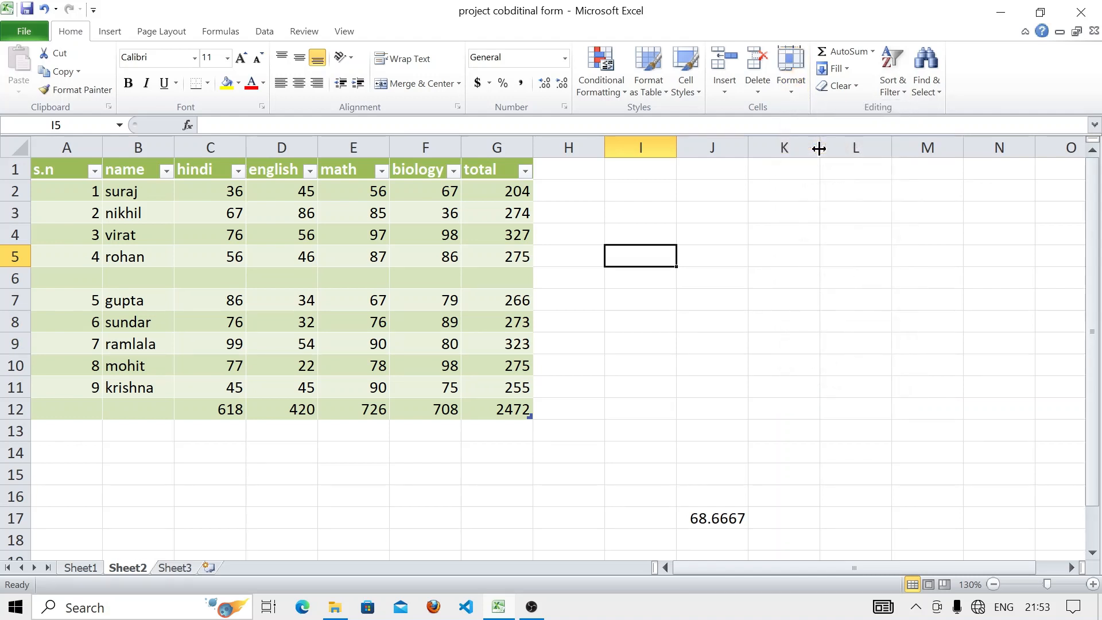
{"action": "left_click", "coordinate": [782, 91]}
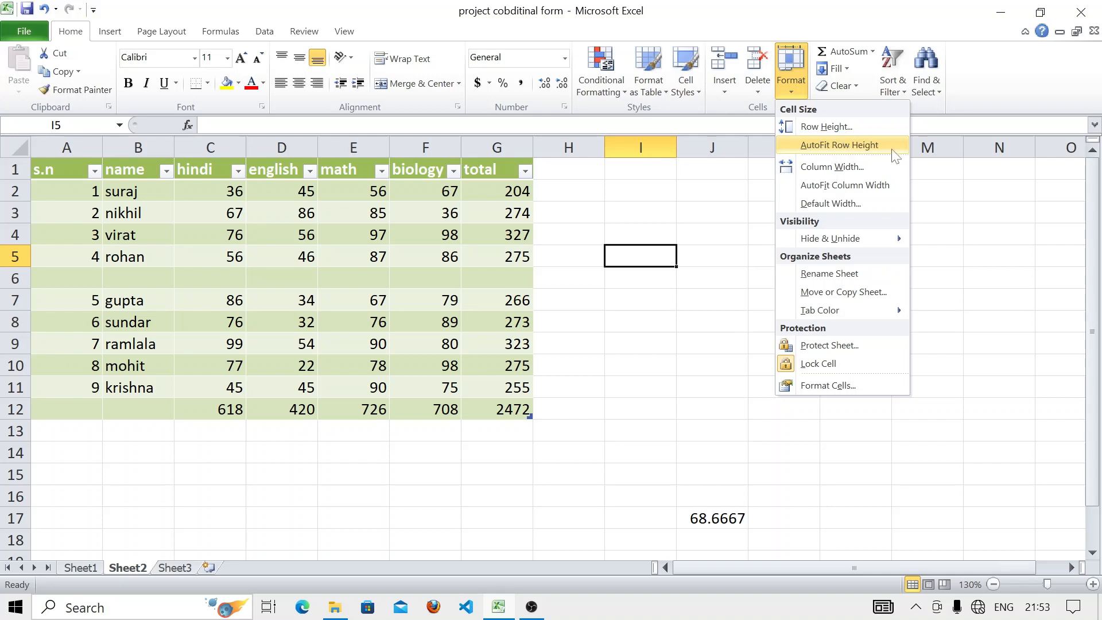
{"action": "left_click", "coordinate": [849, 168]}
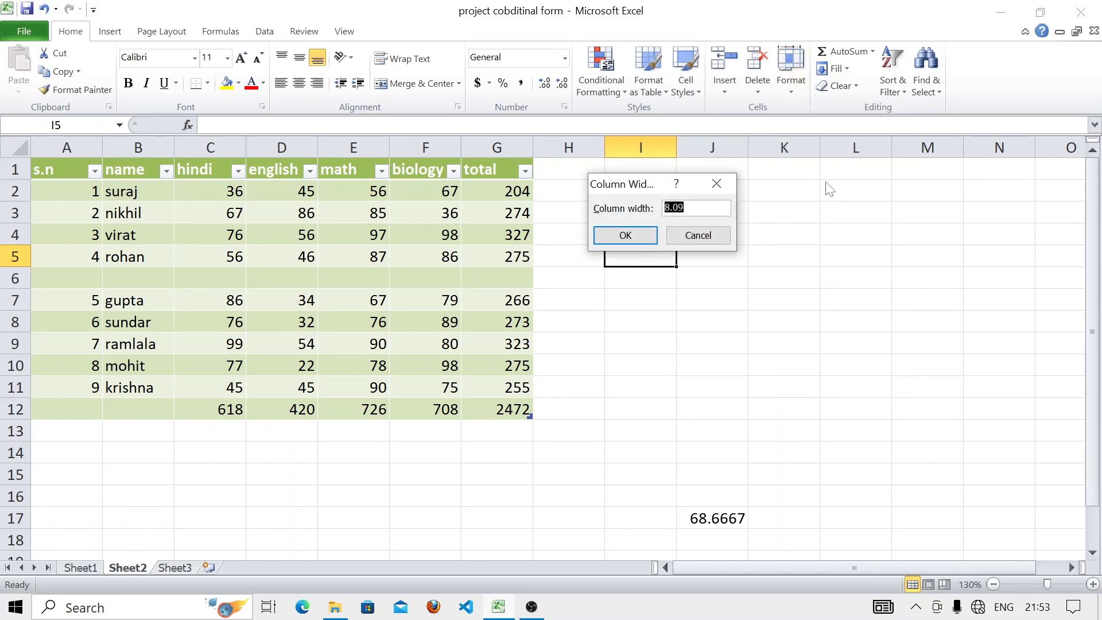
{"action": "left_click", "coordinate": [626, 235]}
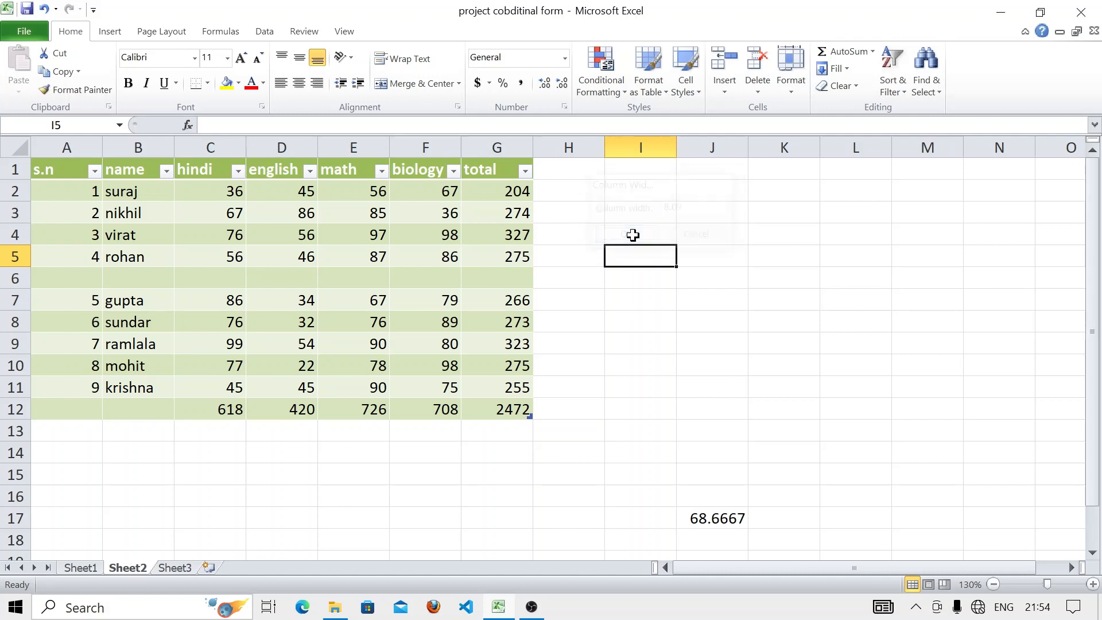
- Set column I's width to 12
{"action": "left_click", "coordinate": [801, 84]}
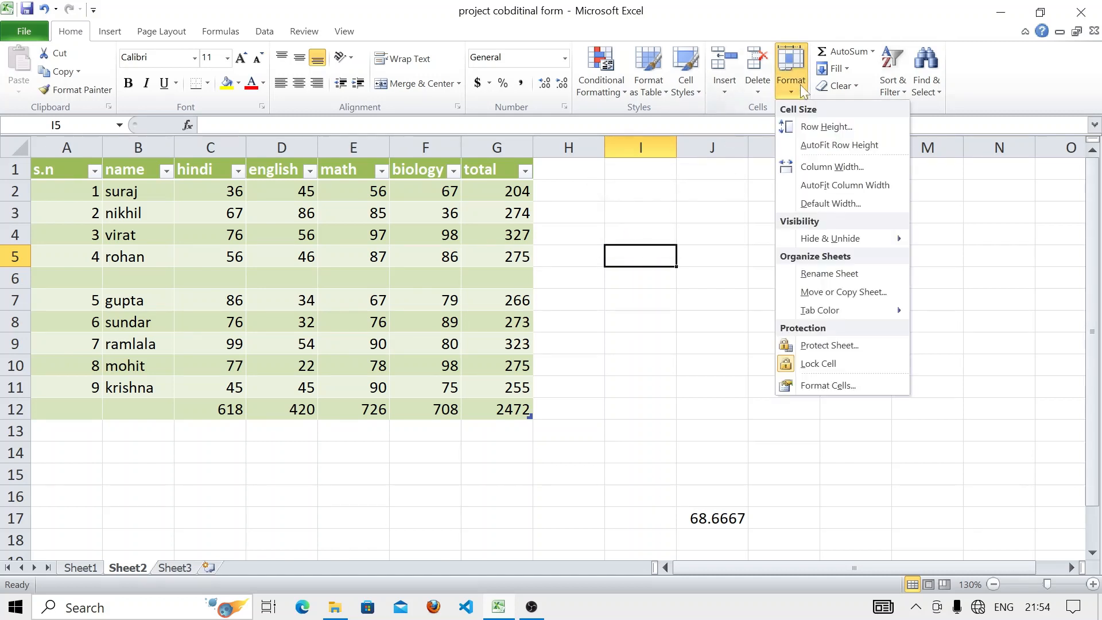
{"action": "left_click", "coordinate": [832, 167]}
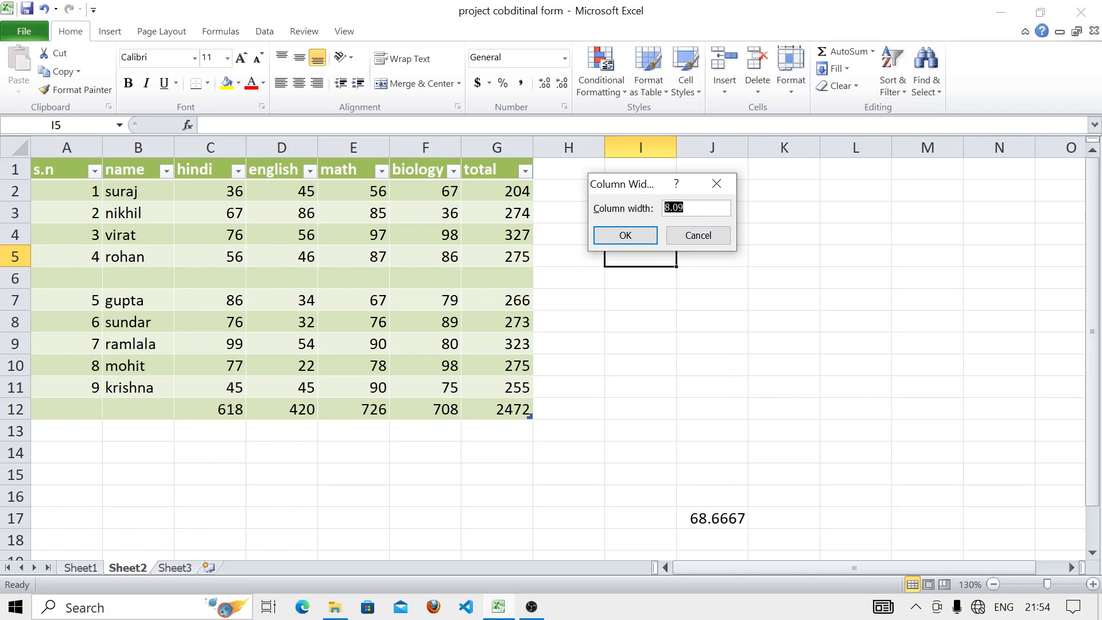
{"action": "key", "text": "BackSpace"}
{"action": "left_click", "coordinate": [649, 236]}
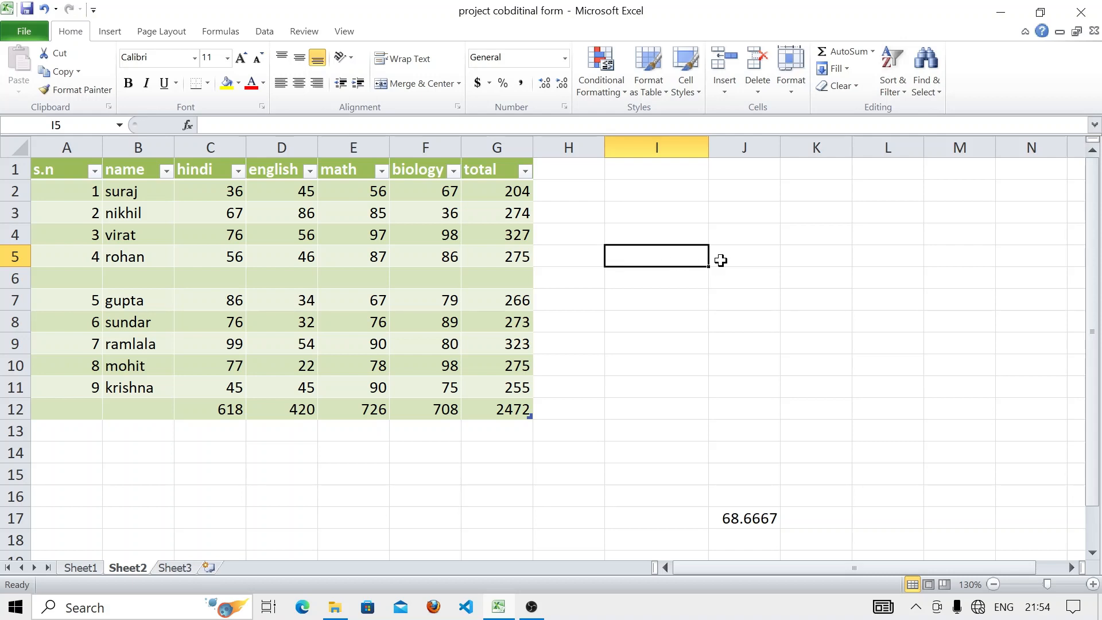
- Try AutoFit Column Width on column I, including cells I6:I7 and I3:I4
{"action": "left_click", "coordinate": [784, 77]}
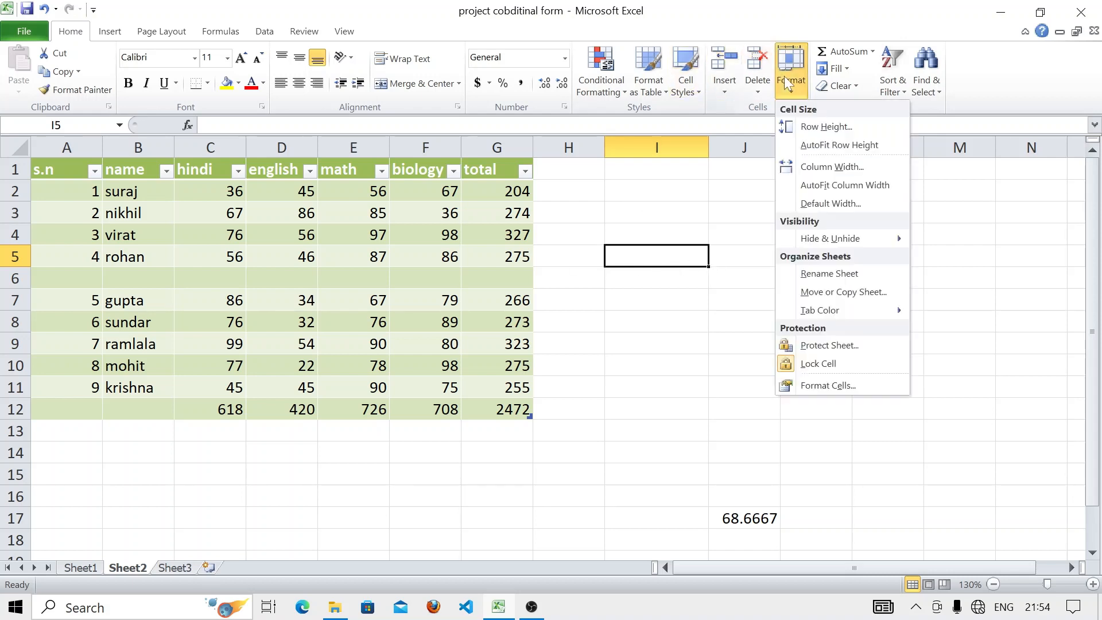
{"action": "left_click", "coordinate": [855, 186]}
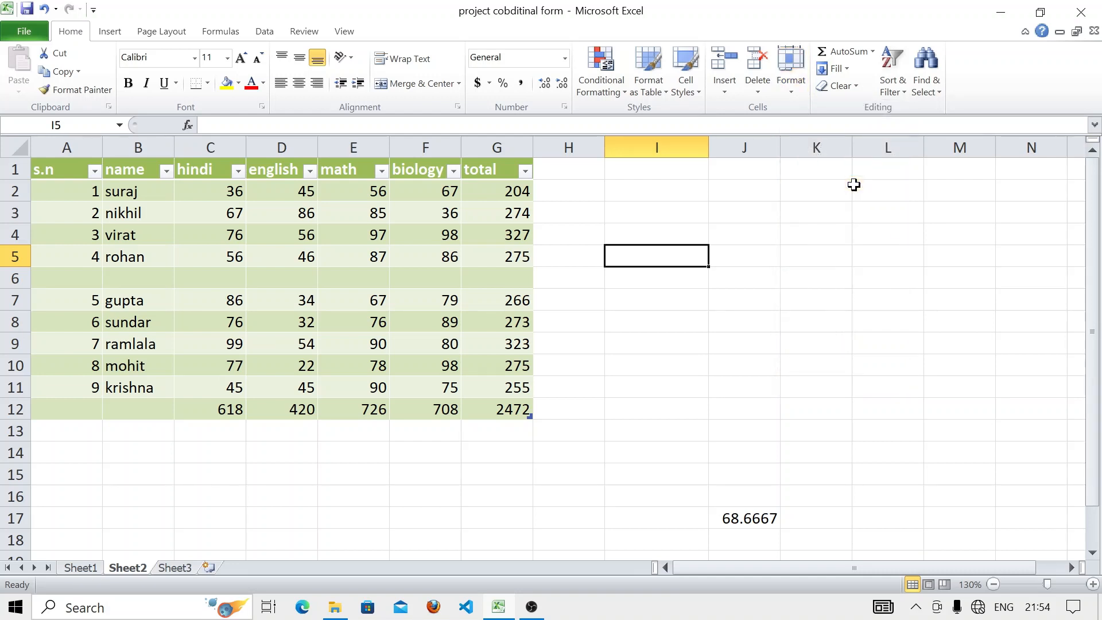
{"action": "left_click", "coordinate": [800, 90]}
{"action": "left_click", "coordinate": [827, 188]}
{"action": "left_click_drag", "start_coordinate": [656, 230], "coordinate": [658, 298]}
{"action": "left_click", "coordinate": [793, 75]}
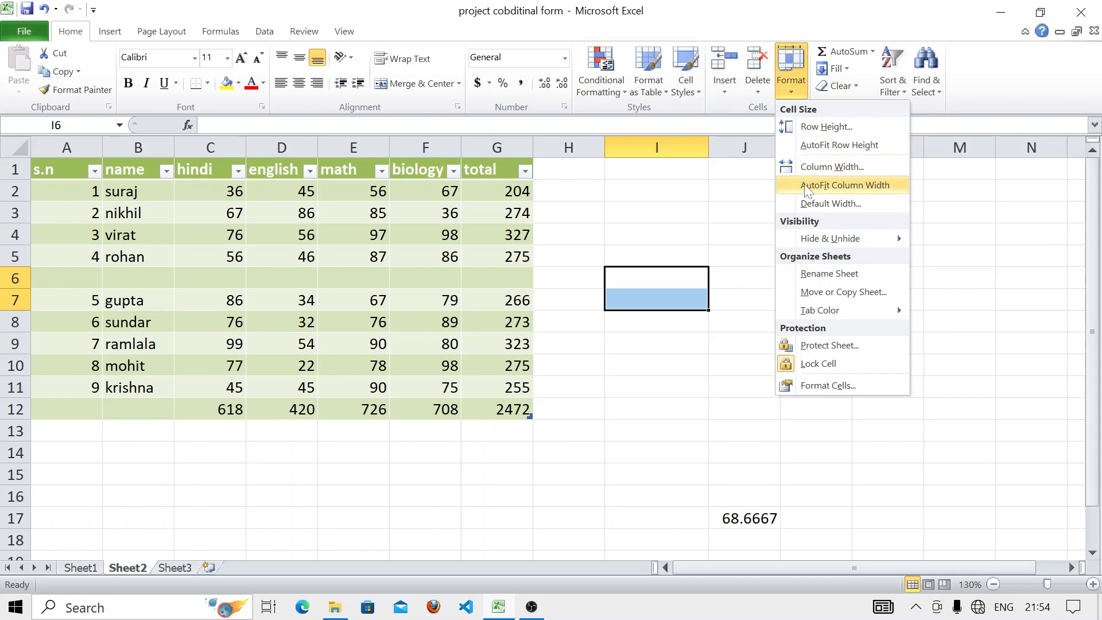
{"action": "left_click", "coordinate": [805, 186]}
{"action": "left_click", "coordinate": [804, 185]}
{"action": "left_click_drag", "start_coordinate": [651, 211], "coordinate": [658, 242]}
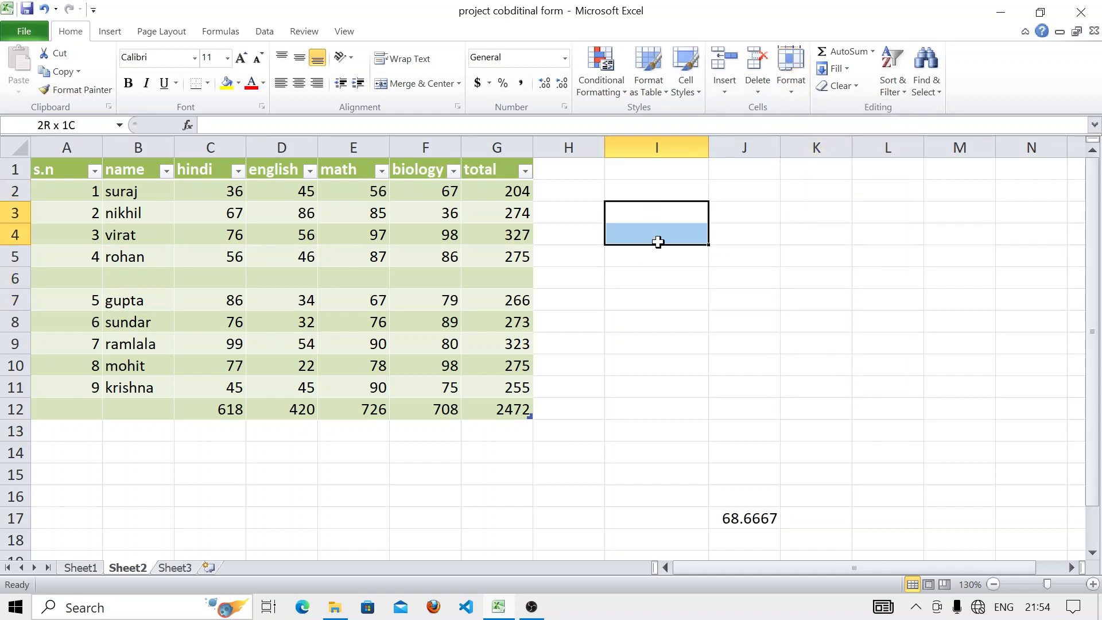
- Hide row 3 of the marks table, then unhide it
{"action": "left_click", "coordinate": [776, 213]}
{"action": "left_click", "coordinate": [792, 71]}
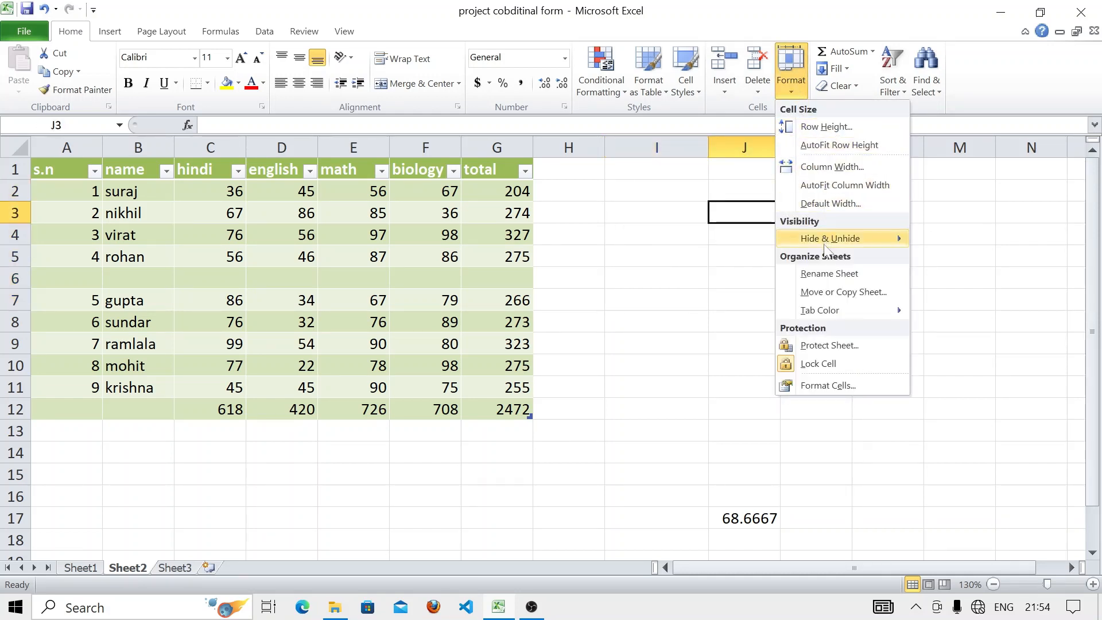
{"action": "mouse_move", "coordinate": [832, 240]}
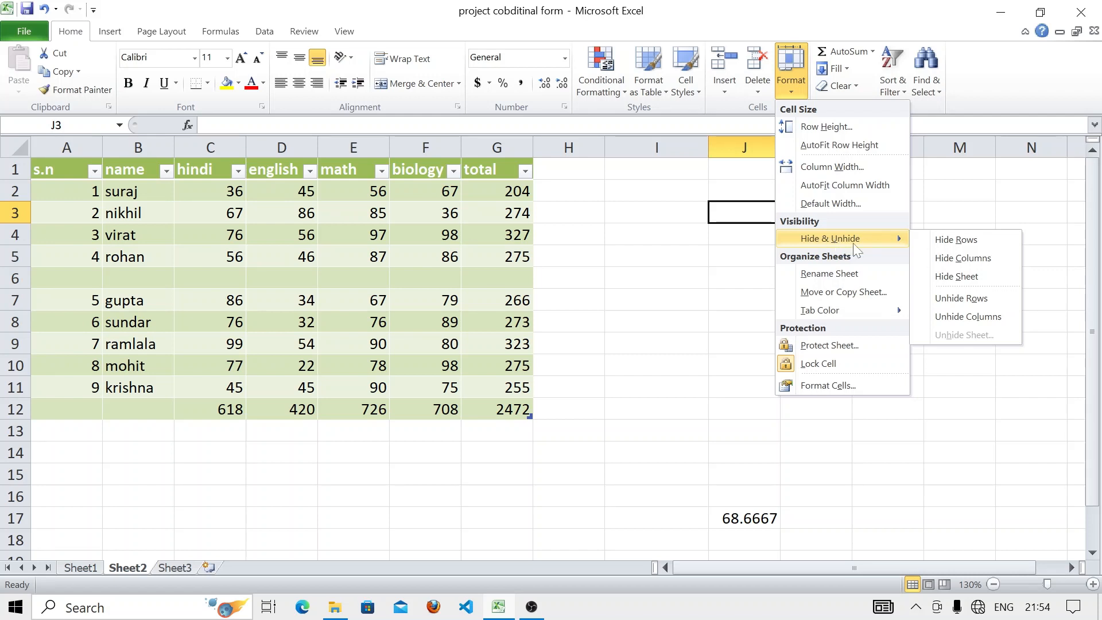
{"action": "left_click", "coordinate": [958, 241]}
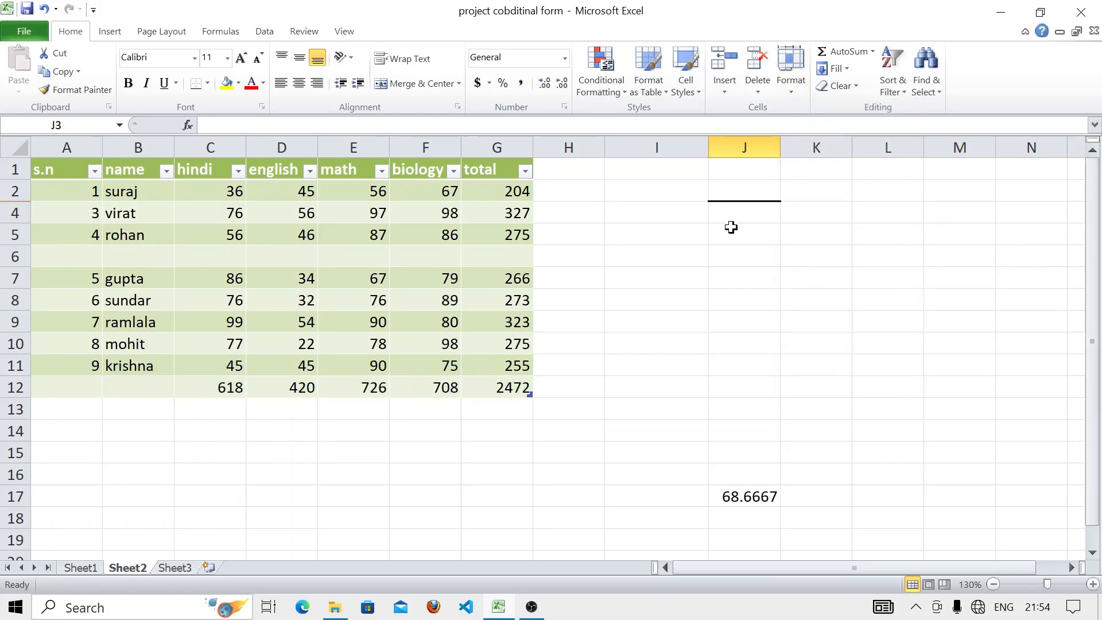
{"action": "left_click", "coordinate": [793, 91]}
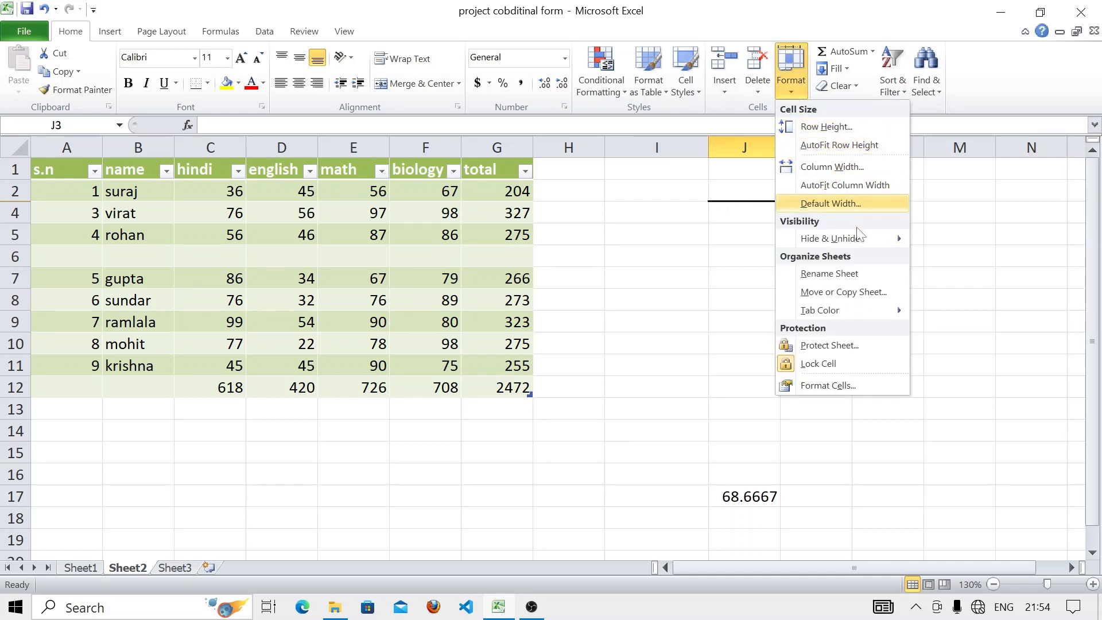
{"action": "mouse_move", "coordinate": [861, 246]}
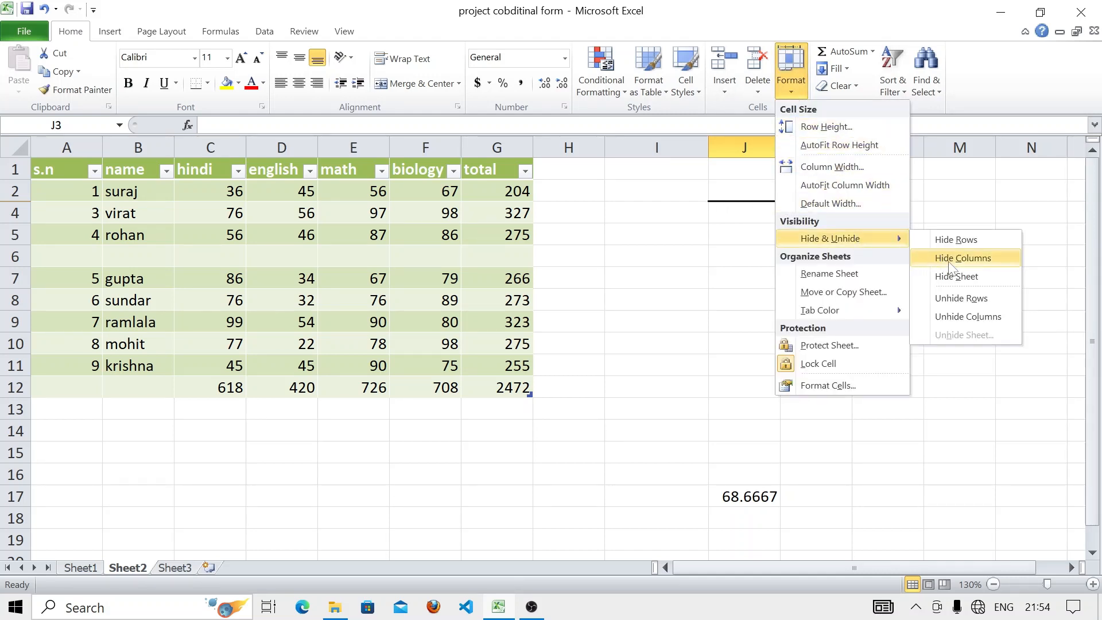
{"action": "left_click", "coordinate": [953, 298]}
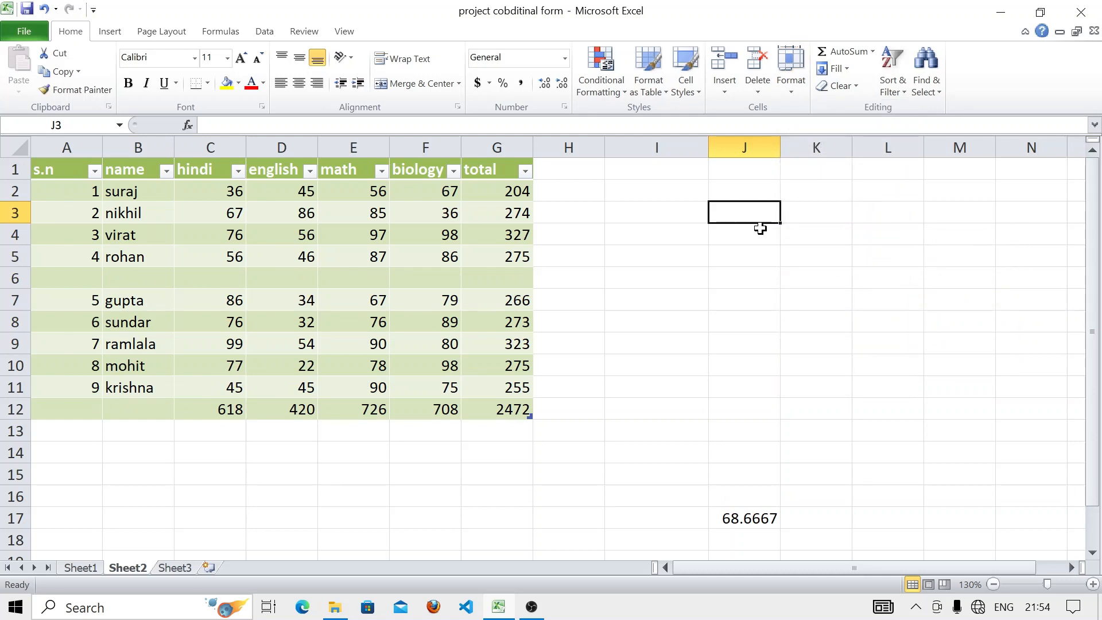
- Hide column J, then reveal it again with 68.6667 visible
{"action": "left_click", "coordinate": [800, 91]}
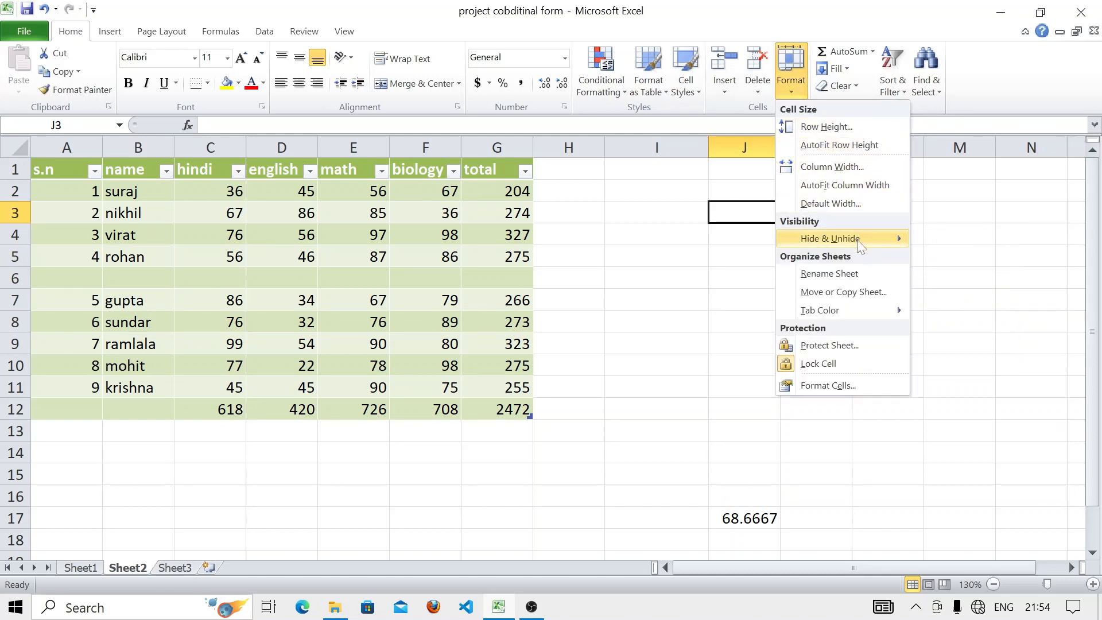
{"action": "mouse_move", "coordinate": [862, 240]}
{"action": "left_click", "coordinate": [963, 259]}
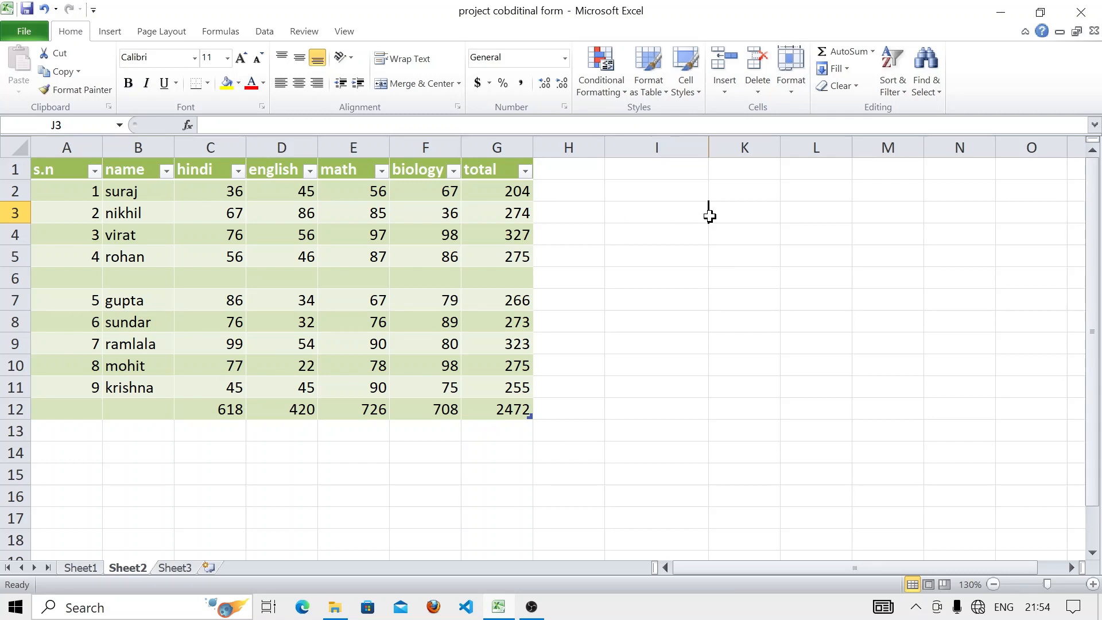
{"action": "left_click", "coordinate": [799, 85]}
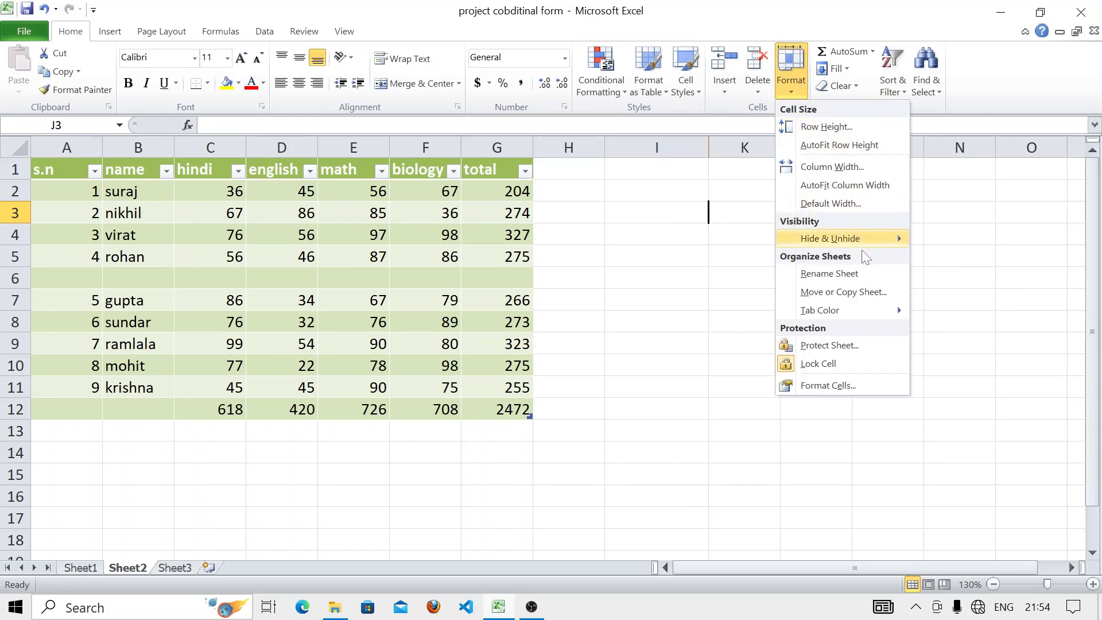
{"action": "mouse_move", "coordinate": [863, 245]}
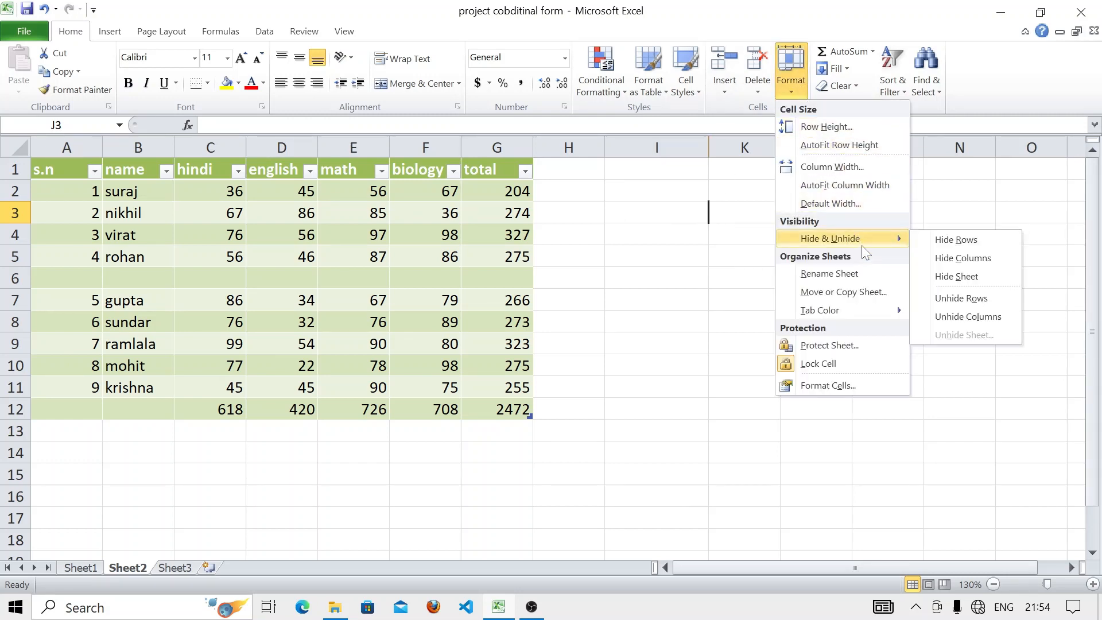
{"action": "left_click", "coordinate": [955, 320]}
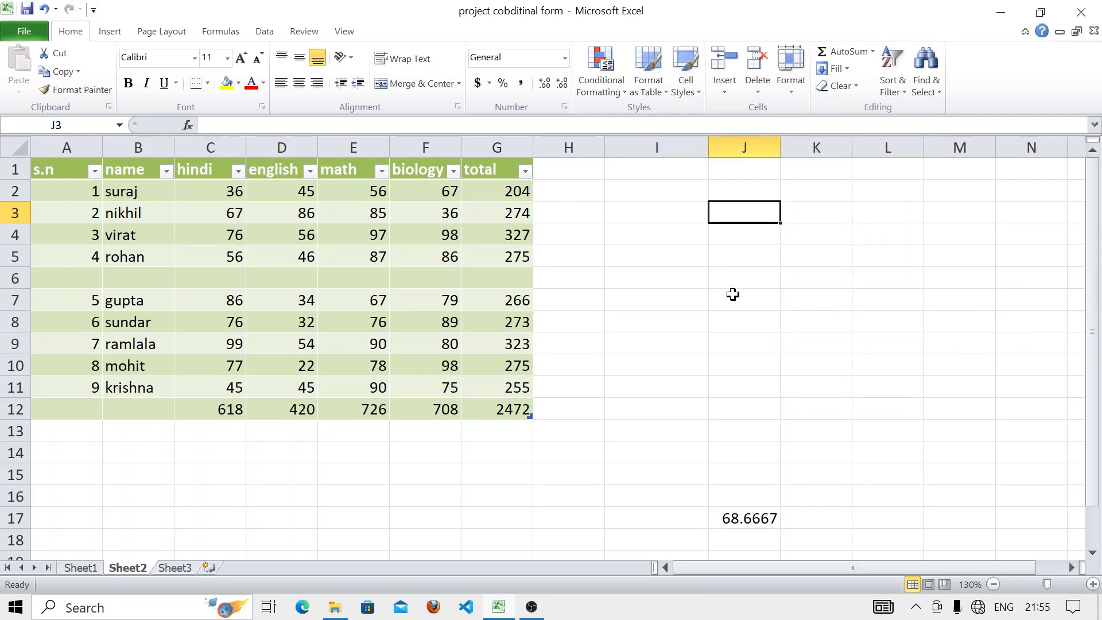
- Hide Sheet2 so the empty Sheet3 is displayed
{"action": "left_click", "coordinate": [781, 85]}
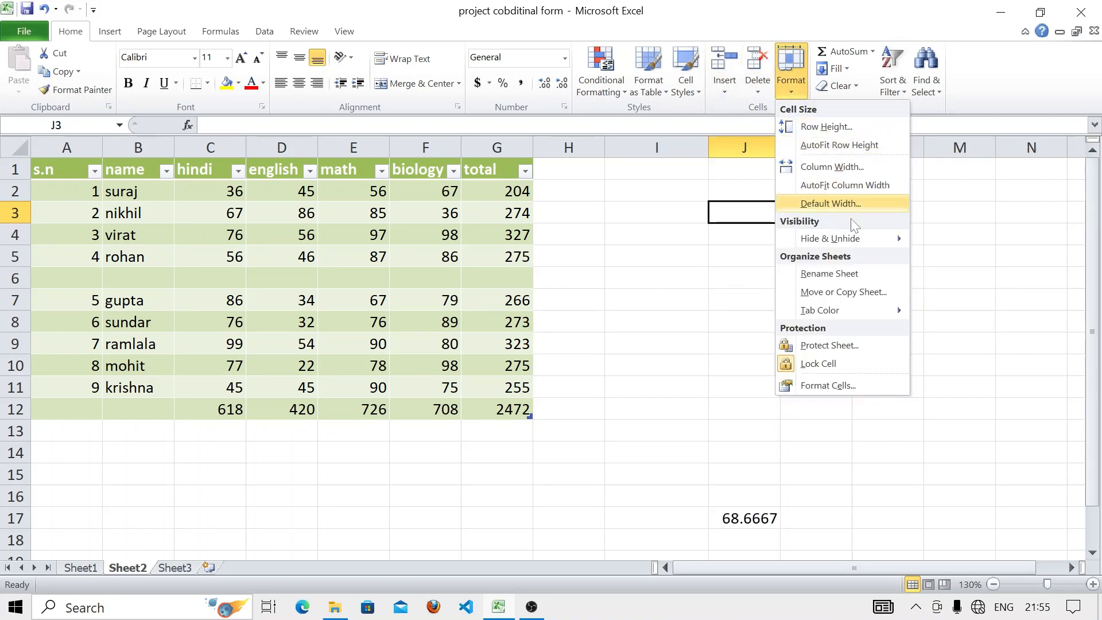
{"action": "mouse_move", "coordinate": [850, 240]}
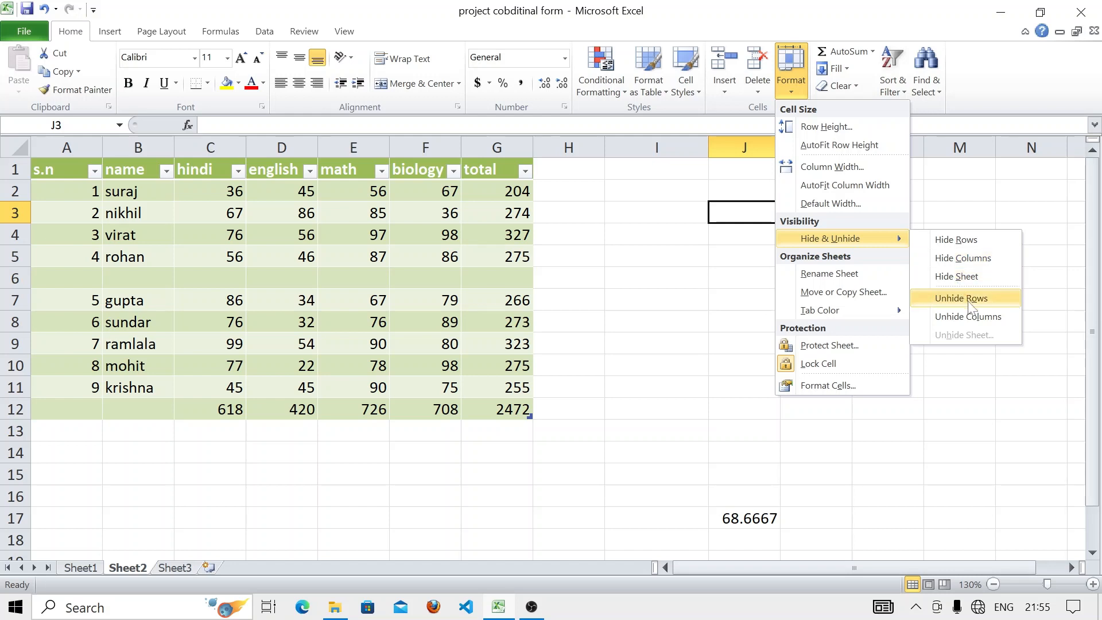
{"action": "left_click", "coordinate": [963, 275]}
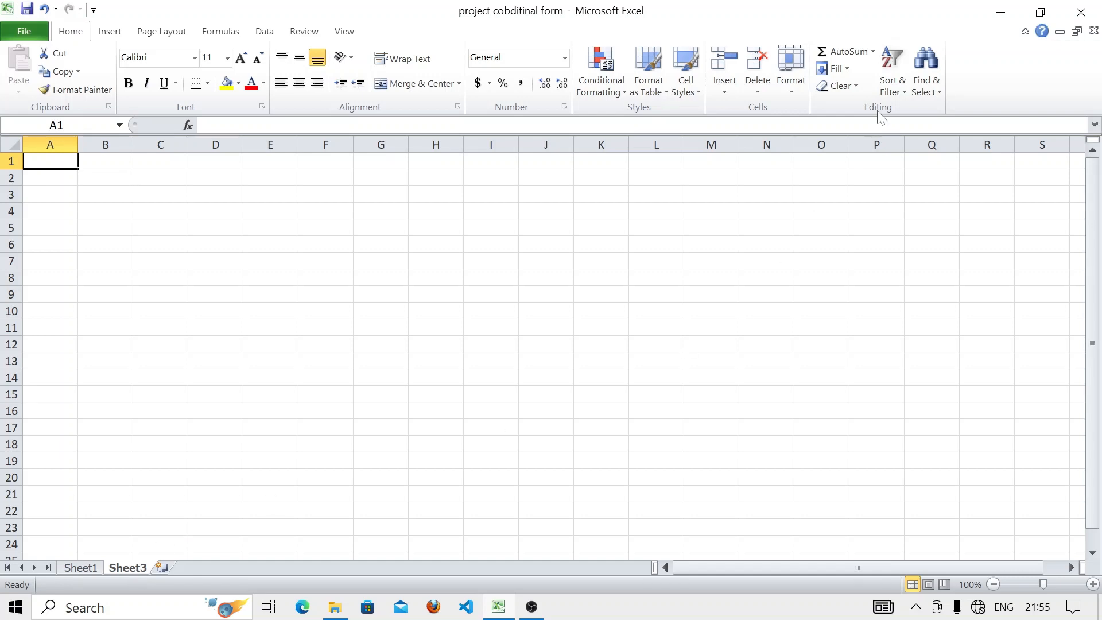
- Pick Sheet2 in the Unhide list to bring back the green marks table
{"action": "left_click", "coordinate": [791, 77]}
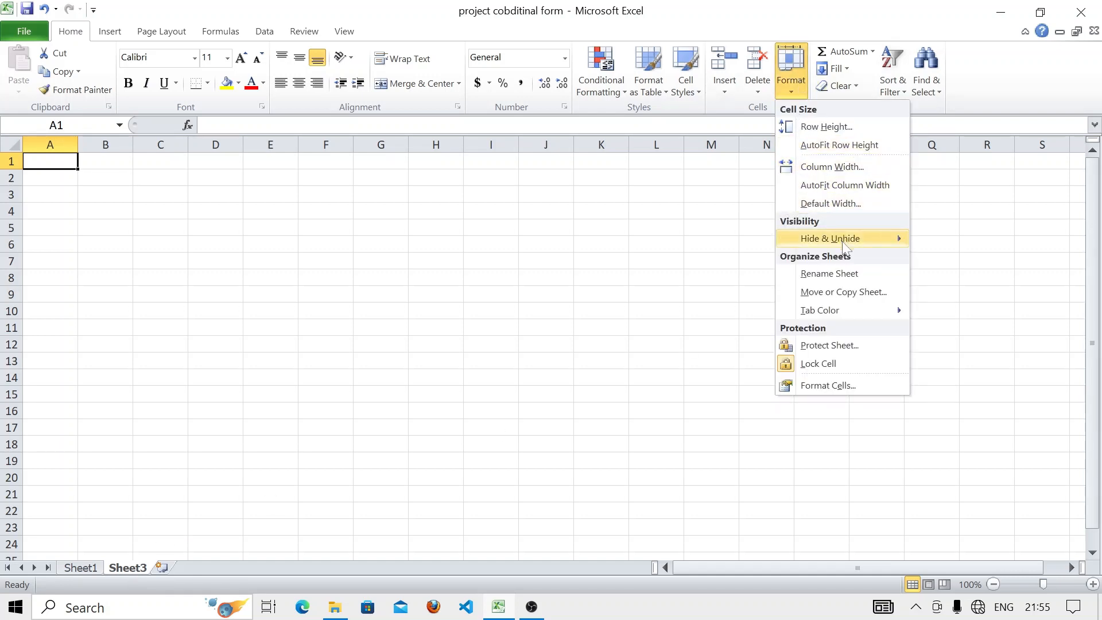
{"action": "mouse_move", "coordinate": [841, 239]}
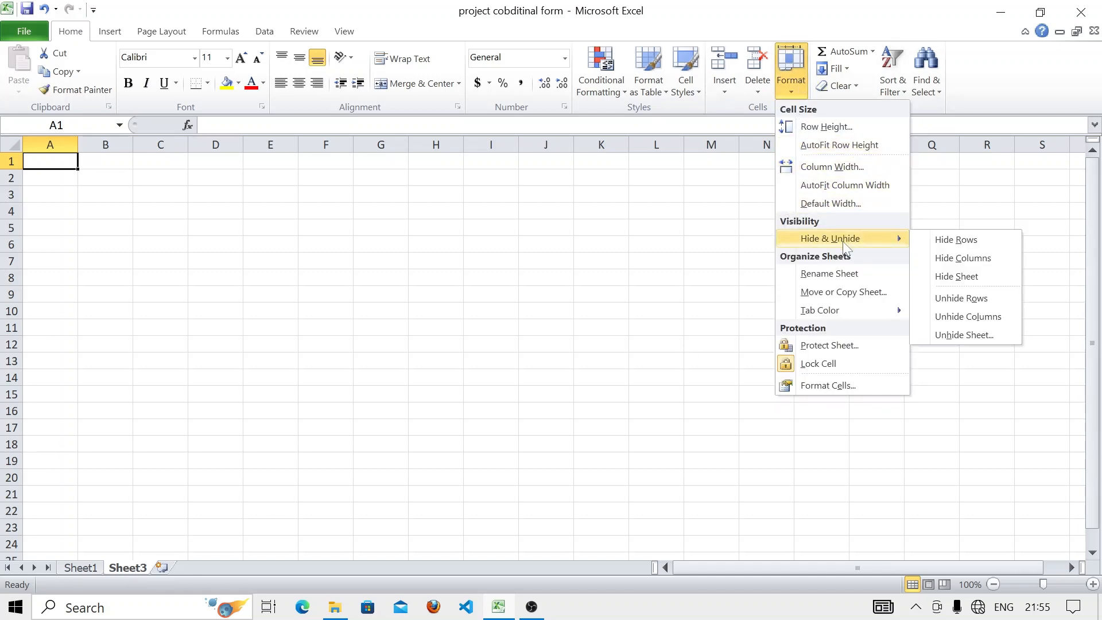
{"action": "left_click", "coordinate": [948, 338]}
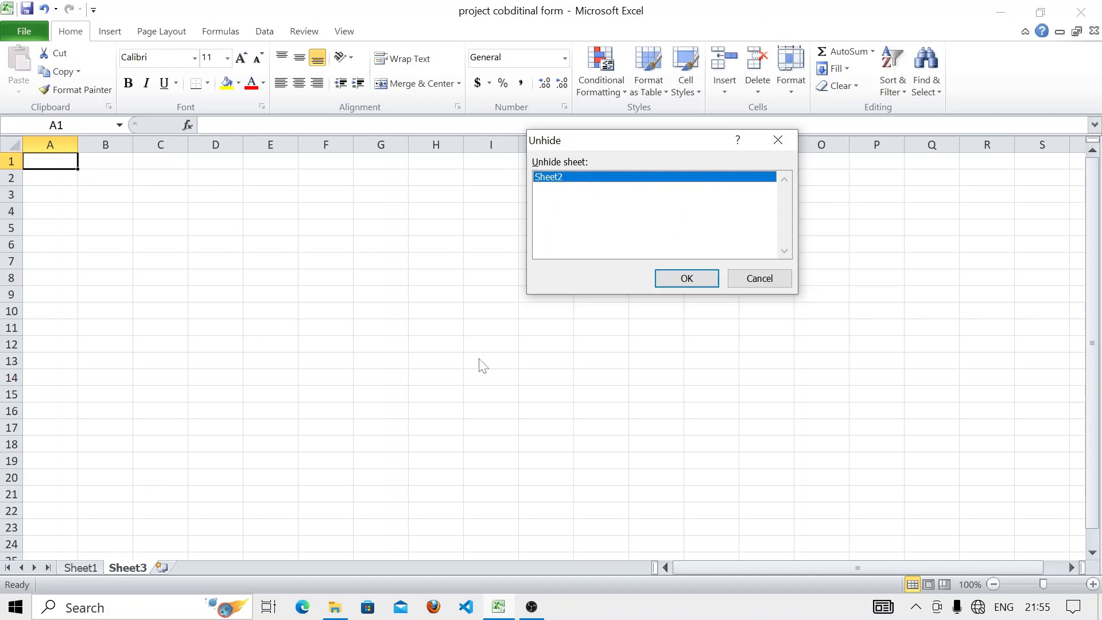
{"action": "left_click", "coordinate": [685, 279]}
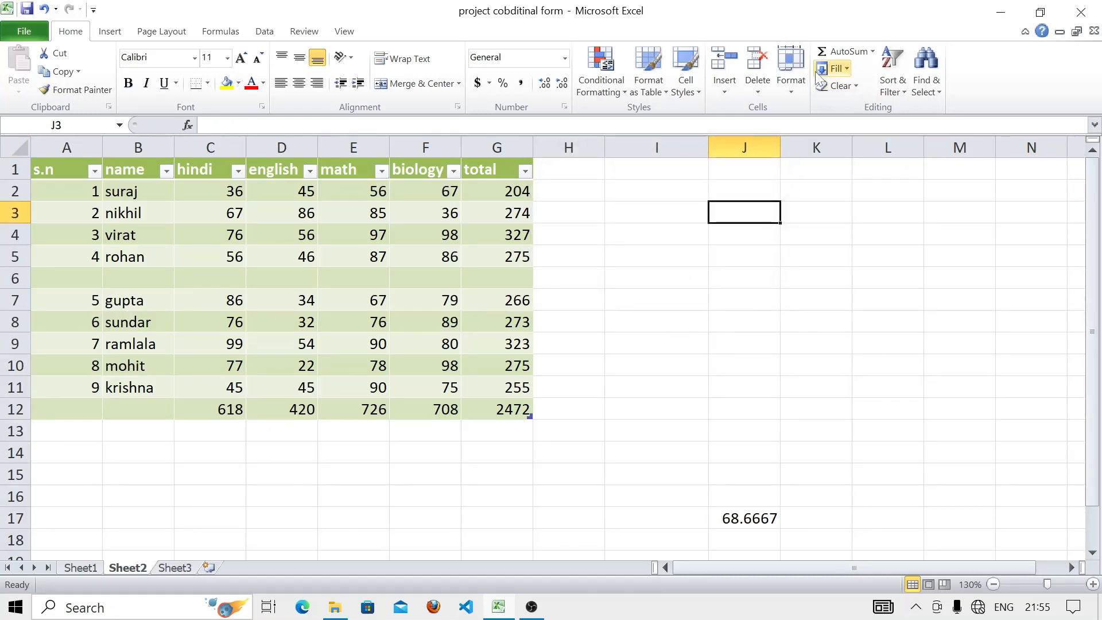
- Rename the Sheet2 tab to 'nikhil' through Format > Rename Sheet
{"action": "left_click", "coordinate": [791, 69]}
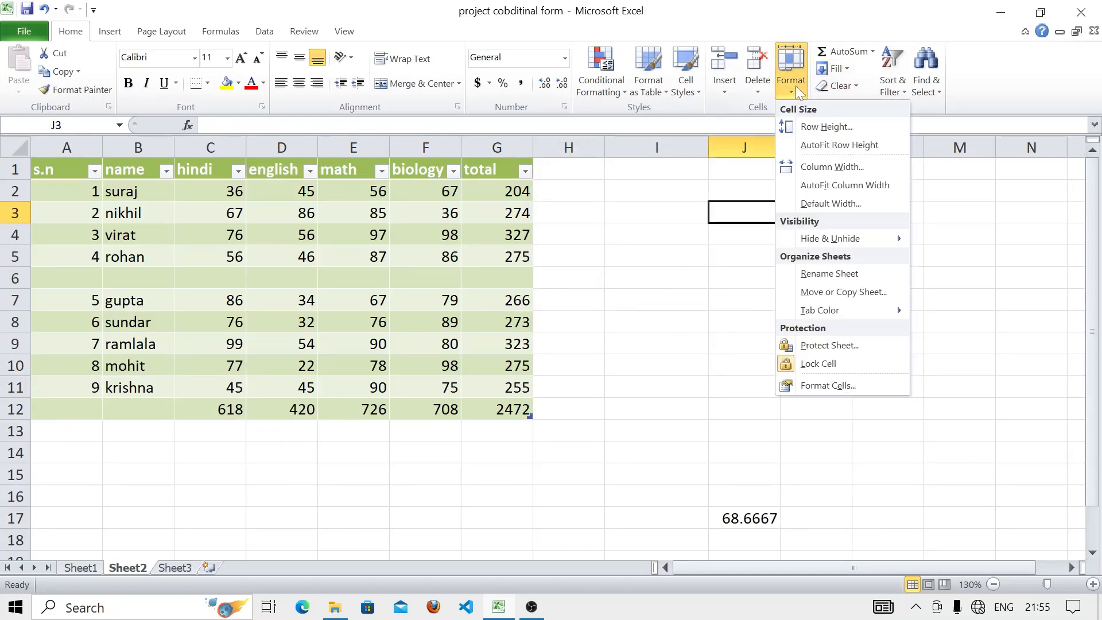
{"action": "left_click", "coordinate": [831, 274]}
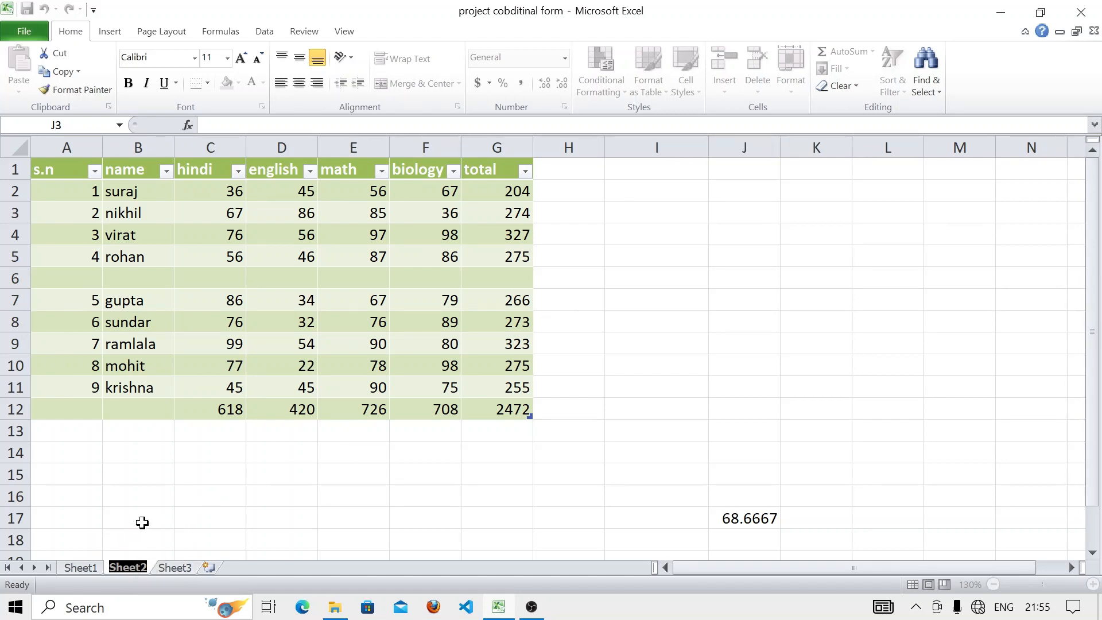
{"action": "key", "text": "BackSpace"}
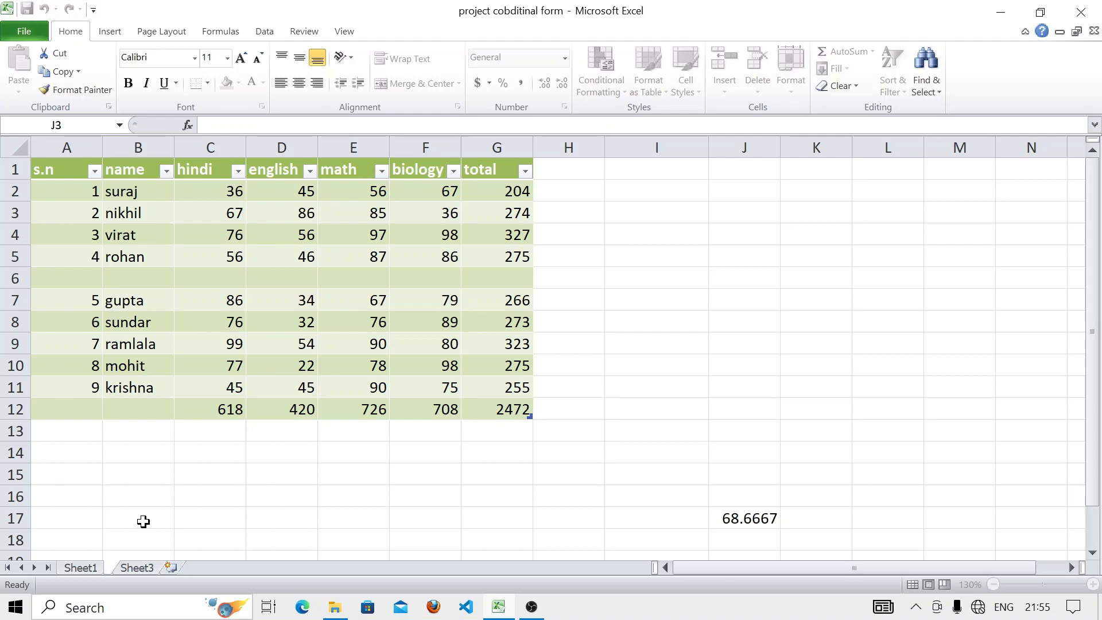
{"action": "type", "text": "nikhil"}
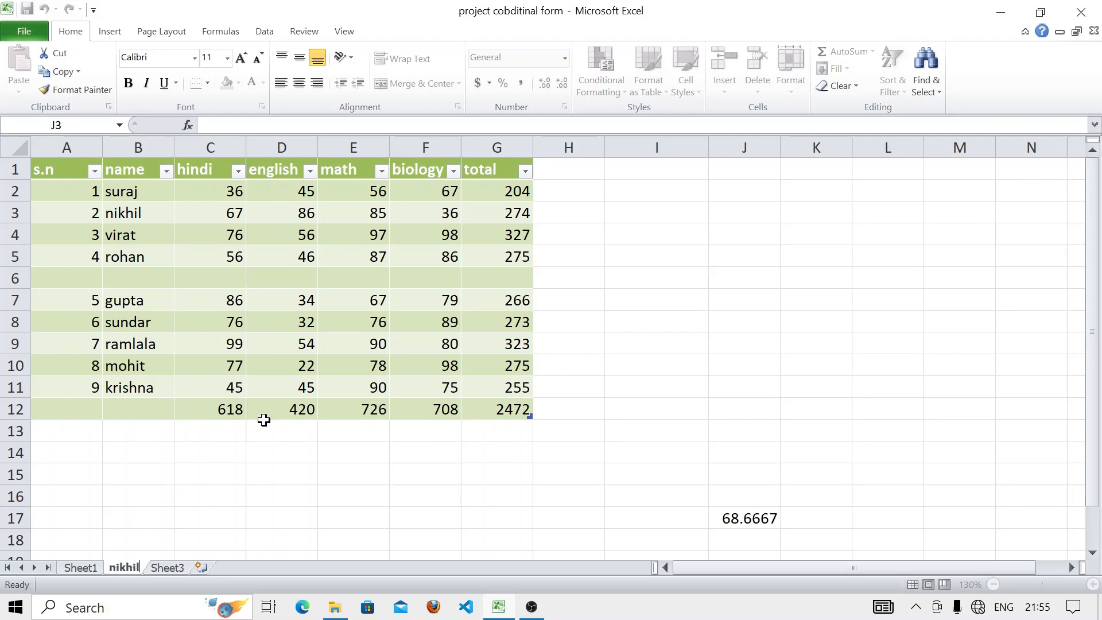
{"action": "left_click", "coordinate": [673, 369]}
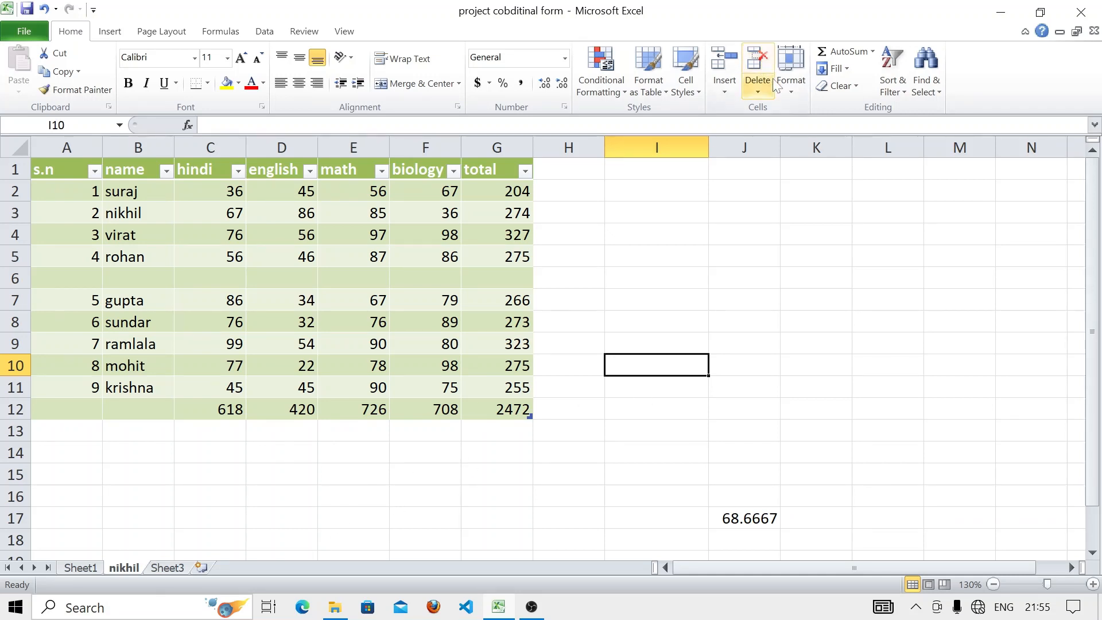
- Set the nikhil sheet's tab colour to the Standard red
{"action": "left_click", "coordinate": [792, 80]}
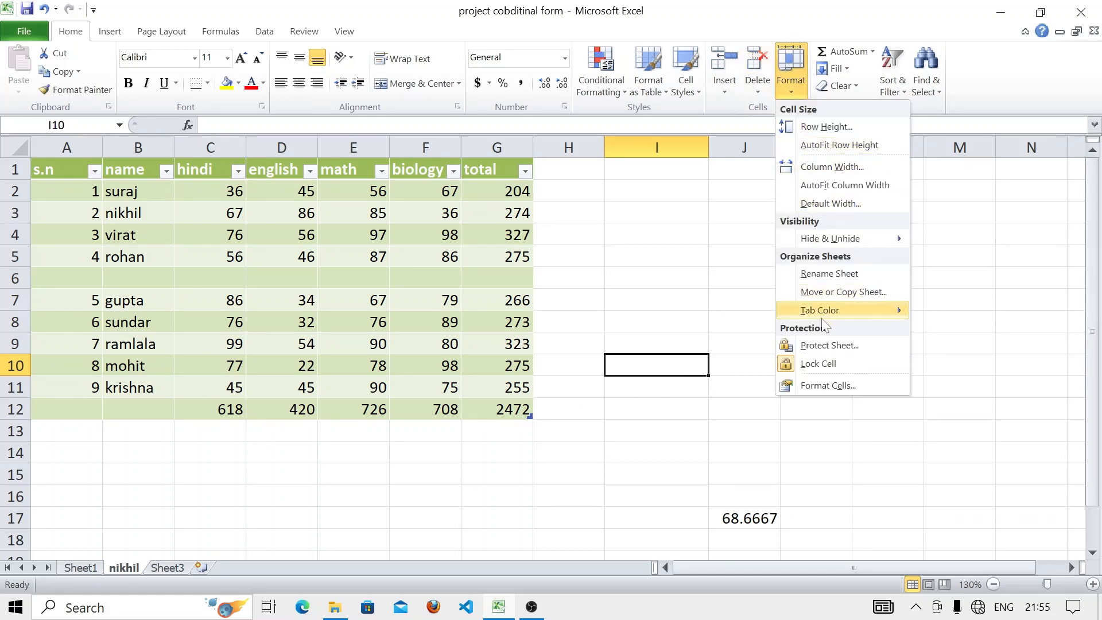
{"action": "mouse_move", "coordinate": [827, 324]}
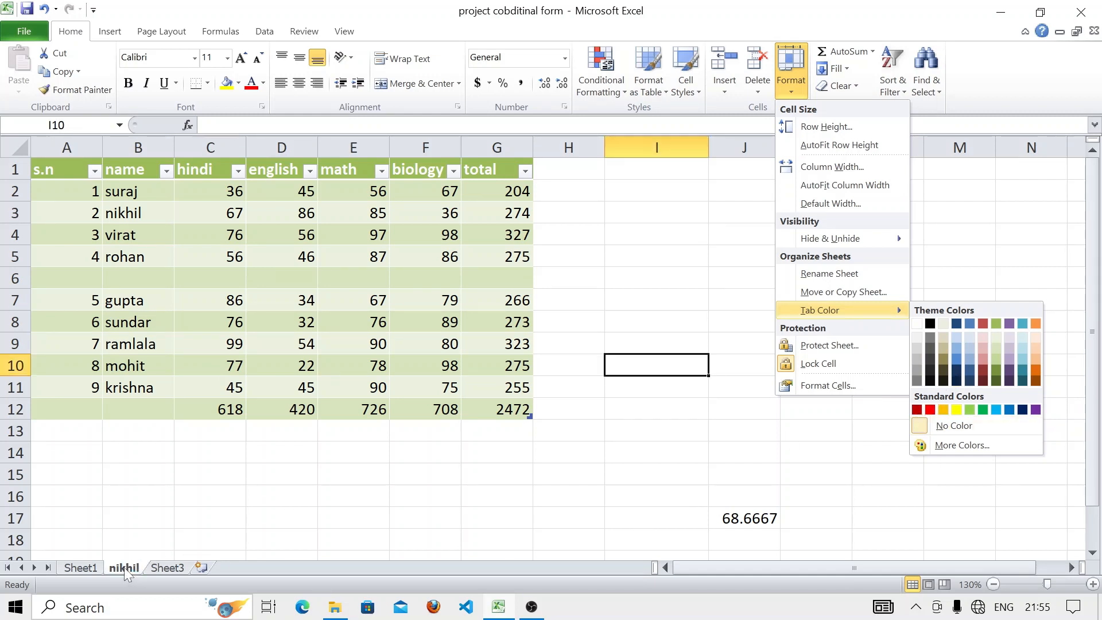
{"action": "key", "text": "super+plus"}
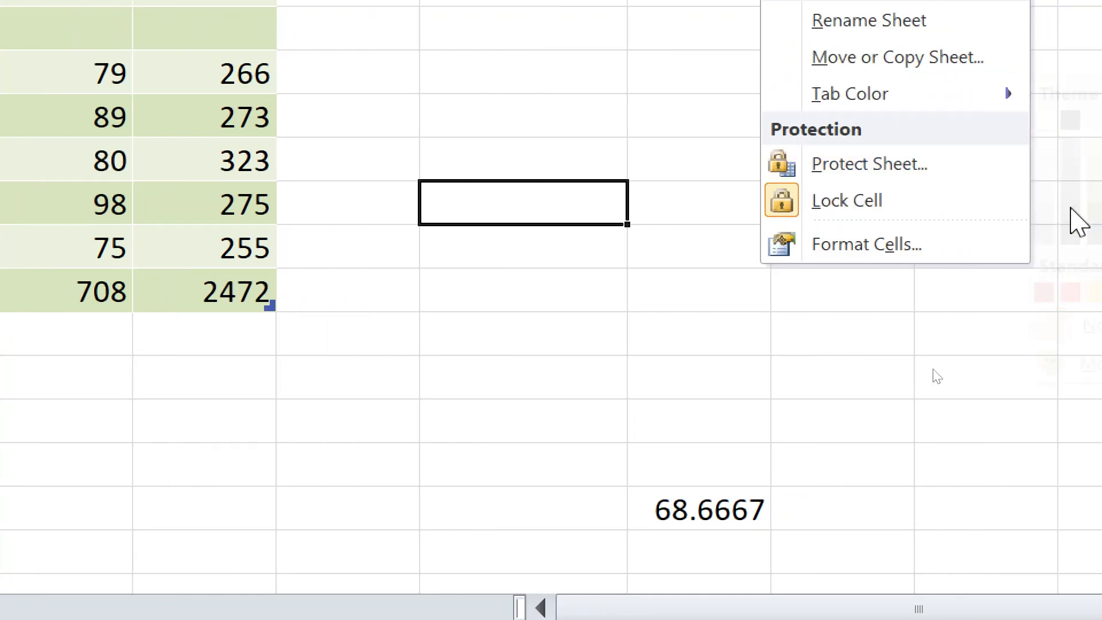
{"action": "mouse_move", "coordinate": [957, 101]}
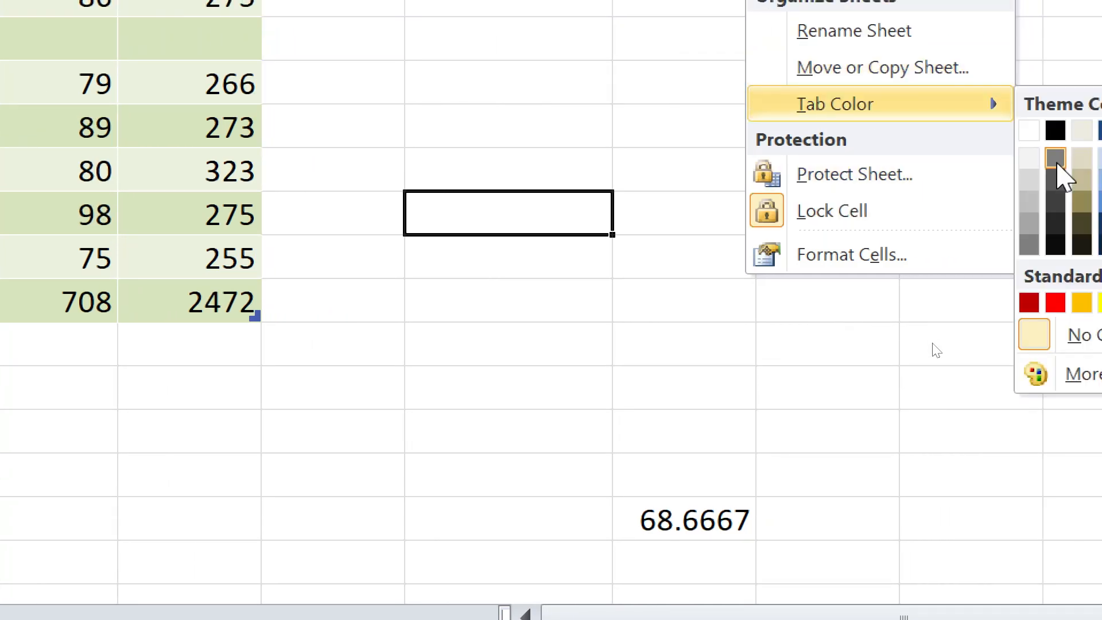
{"action": "left_click", "coordinate": [1056, 303]}
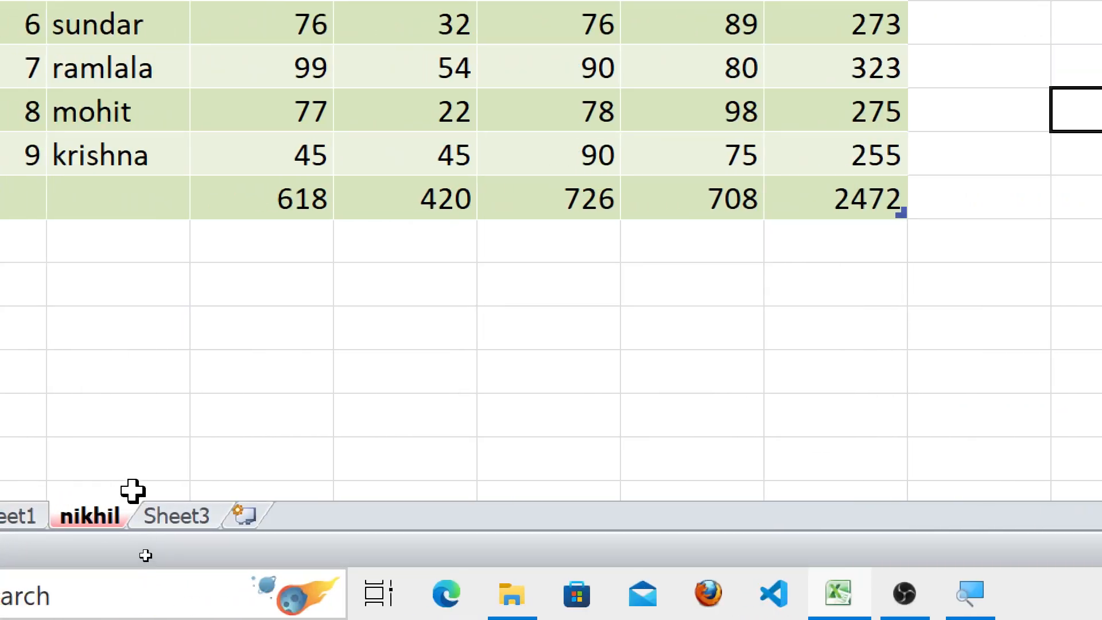
{"action": "key", "text": "super+minus"}
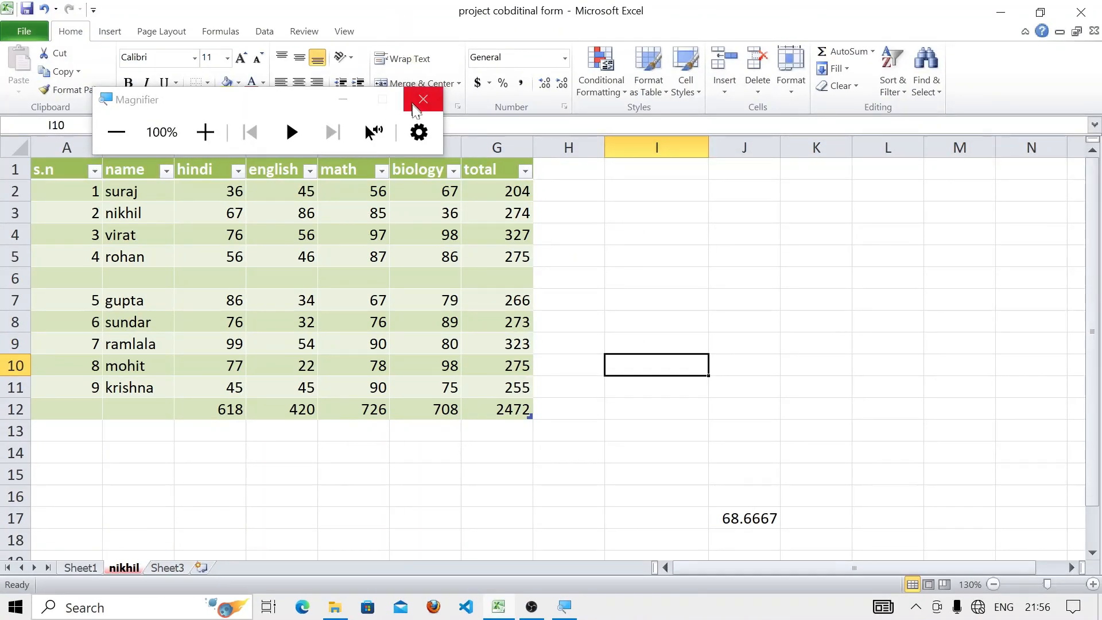
- Protect the nikhil sheet with a password, re-entering it in the Confirm Password dialog
{"action": "left_click", "coordinate": [423, 99]}
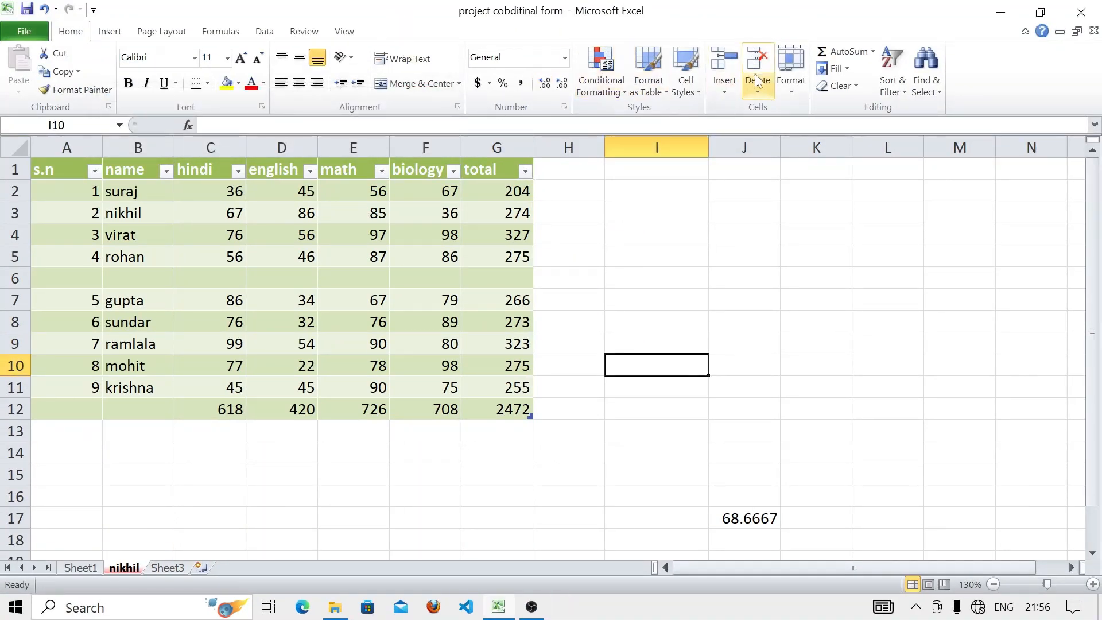
{"action": "left_click", "coordinate": [791, 71]}
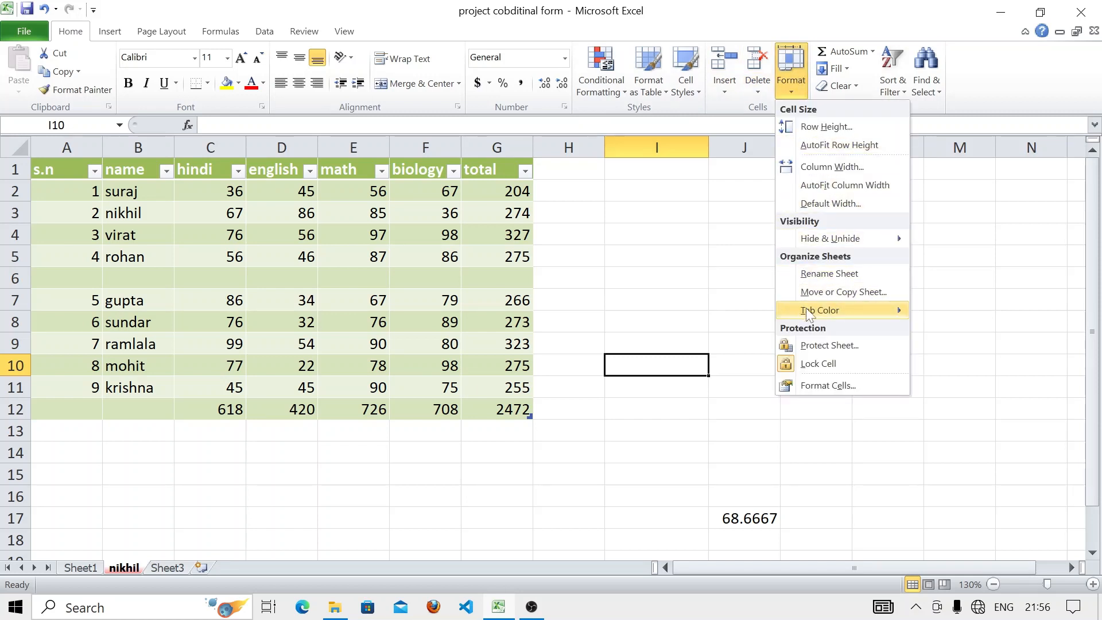
{"action": "mouse_move", "coordinate": [806, 309]}
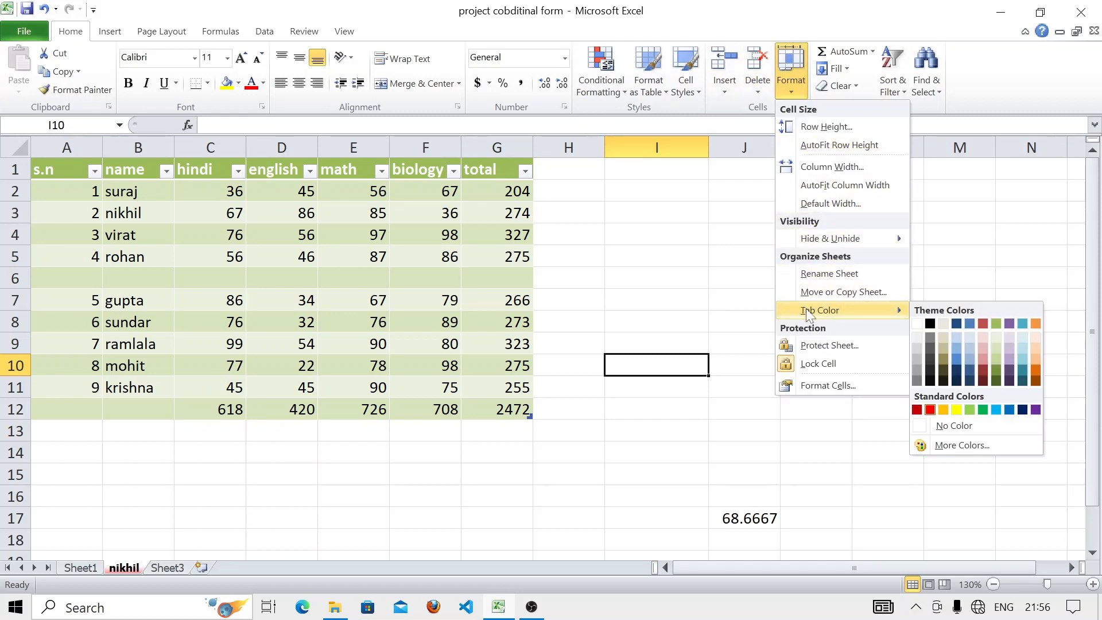
{"action": "left_click", "coordinate": [827, 347]}
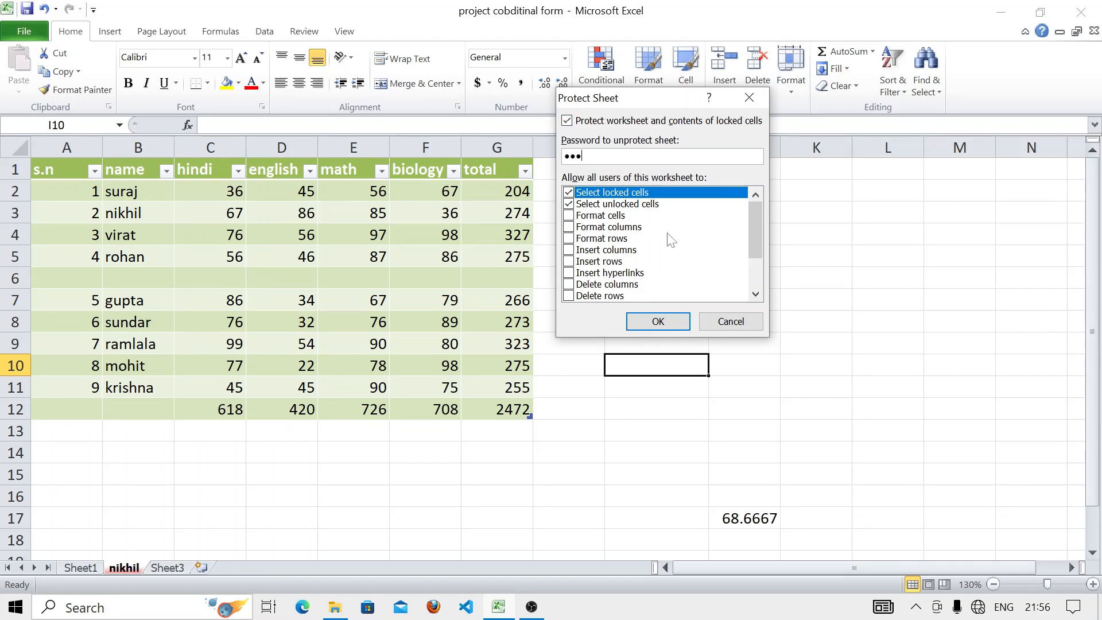
{"action": "left_click", "coordinate": [636, 317]}
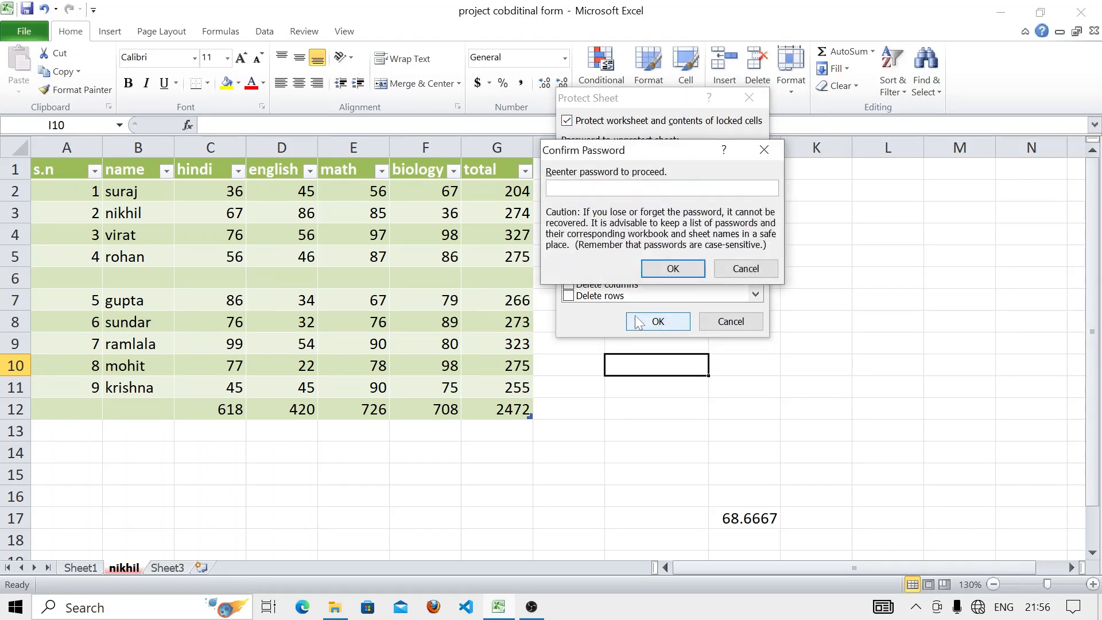
{"action": "type", "text": "123"}
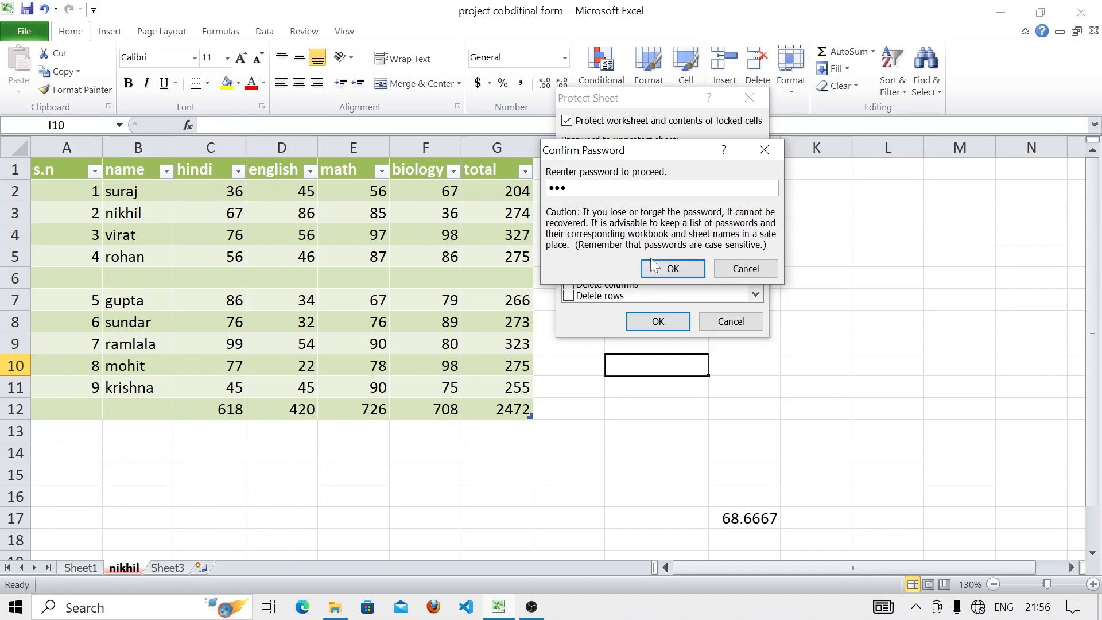
{"action": "left_click", "coordinate": [654, 267]}
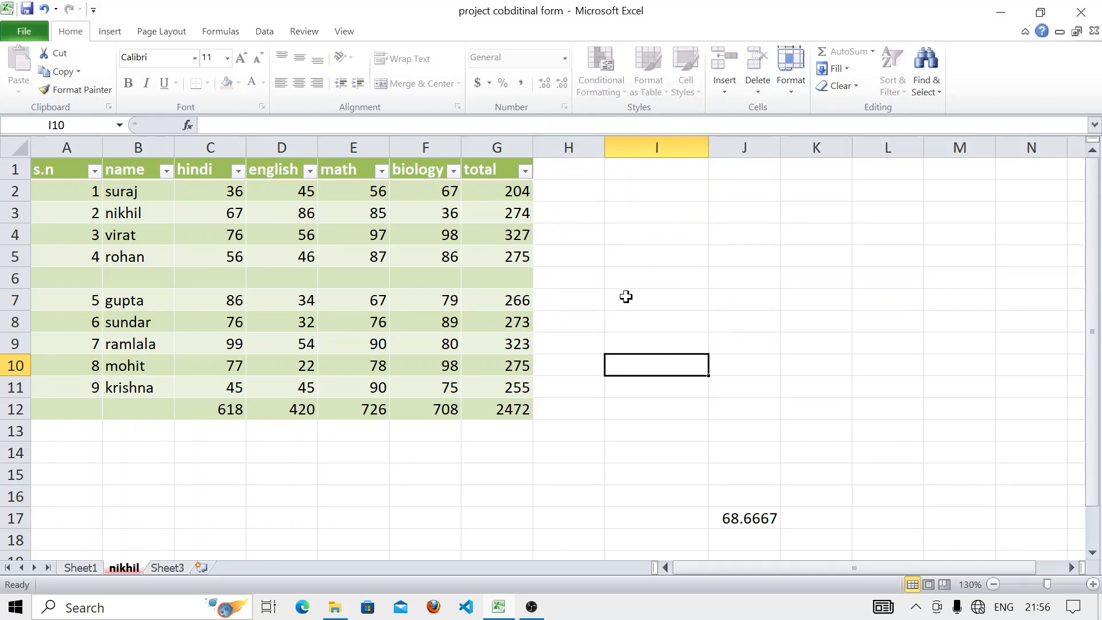
- Check Sheet3, return to nikhil, and try selecting cells in the protected table
{"action": "left_click", "coordinate": [176, 570]}
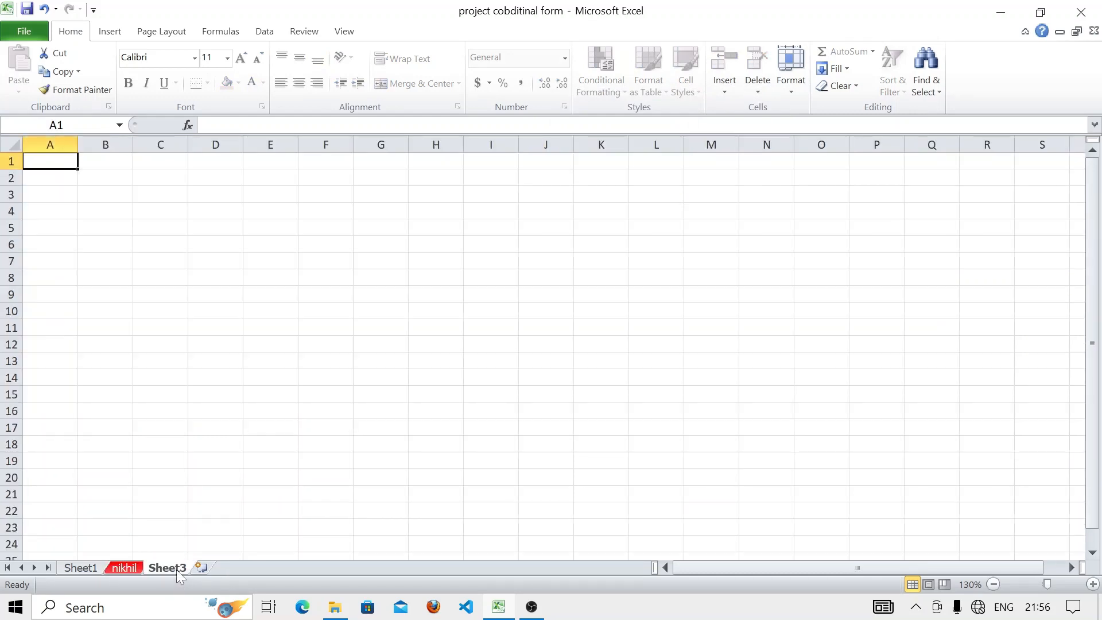
{"action": "left_click", "coordinate": [134, 571]}
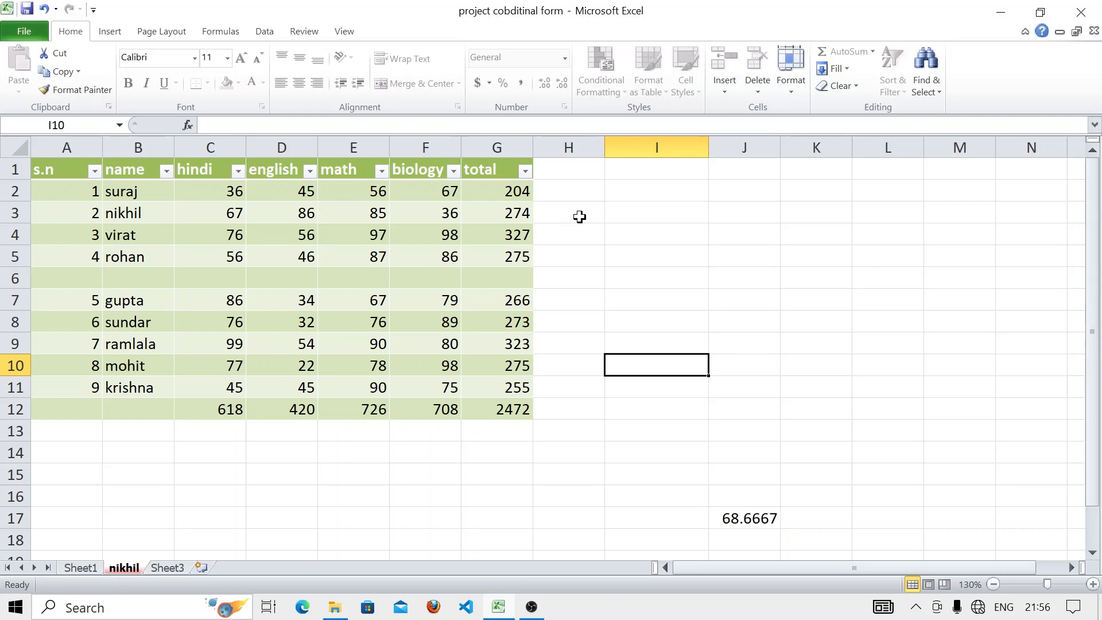
{"action": "left_click", "coordinate": [640, 284]}
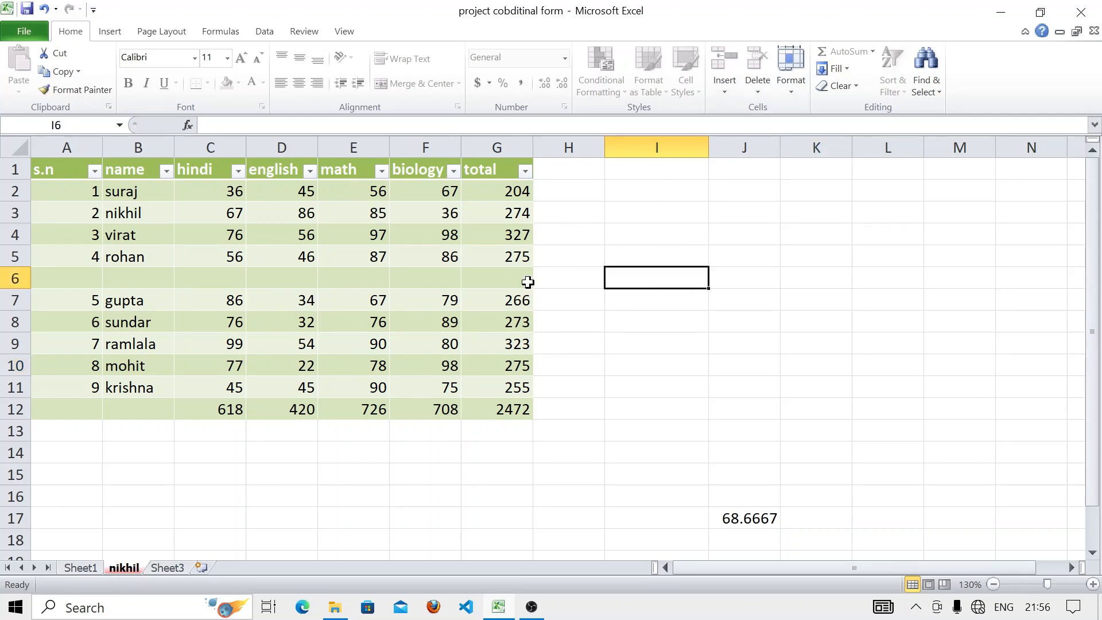
{"action": "left_click", "coordinate": [189, 251]}
{"action": "left_click_drag", "start_coordinate": [259, 277], "coordinate": [284, 235]}
{"action": "left_click", "coordinate": [304, 31]}
{"action": "left_click", "coordinate": [253, 253]}
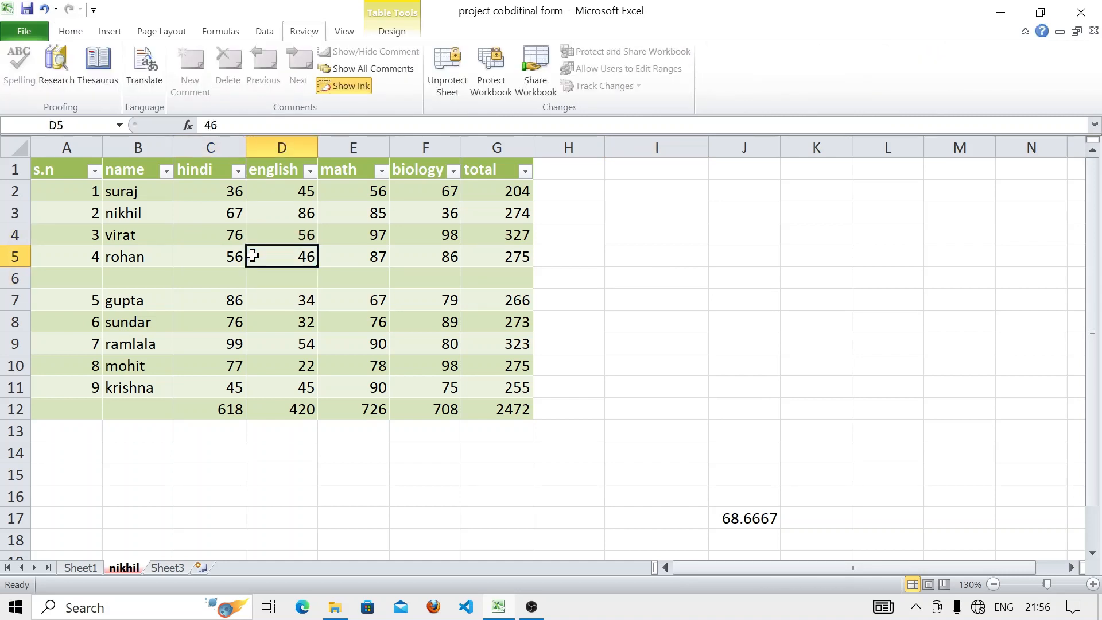
{"action": "left_click", "coordinate": [167, 270]}
- Select E7, which holds 67, and show the Home Format dropdown options
{"action": "left_click", "coordinate": [111, 31]}
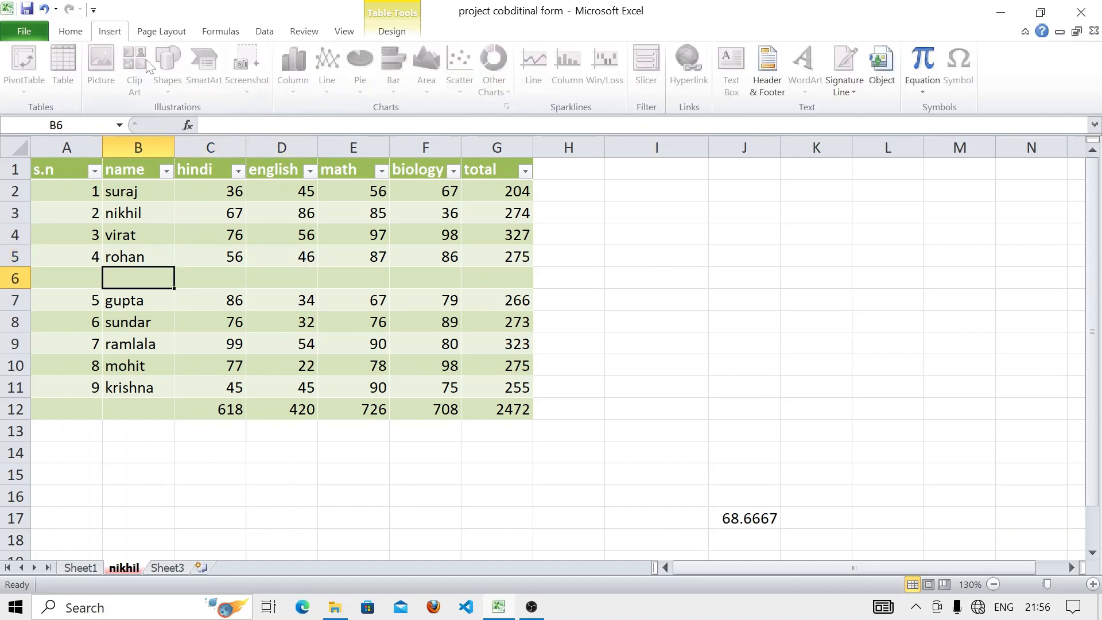
{"action": "left_click", "coordinate": [70, 31]}
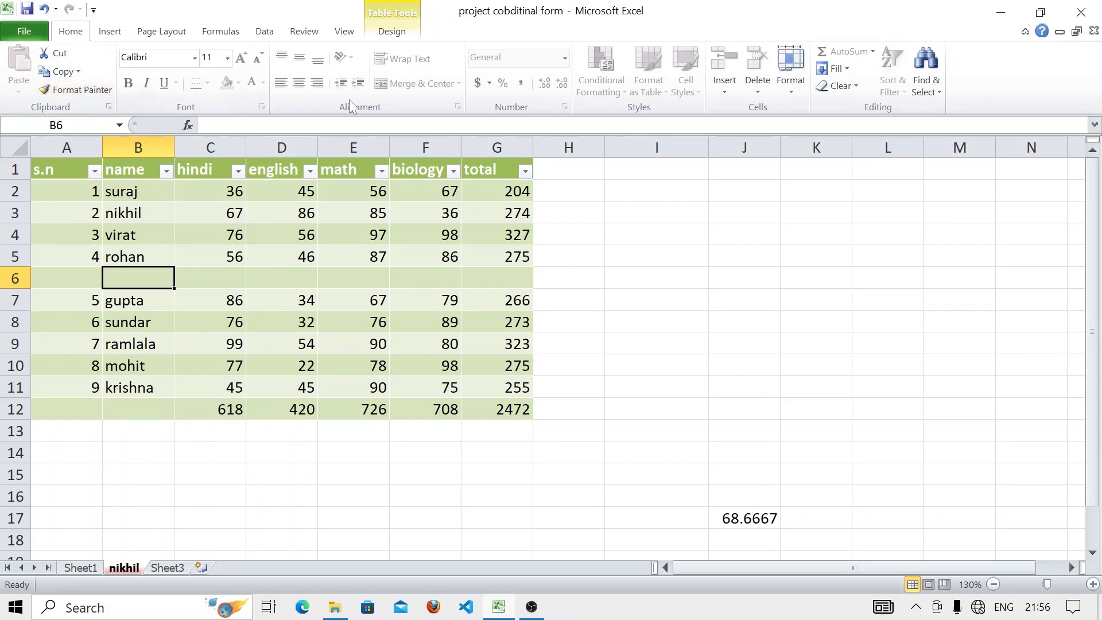
{"action": "left_click", "coordinate": [345, 291]}
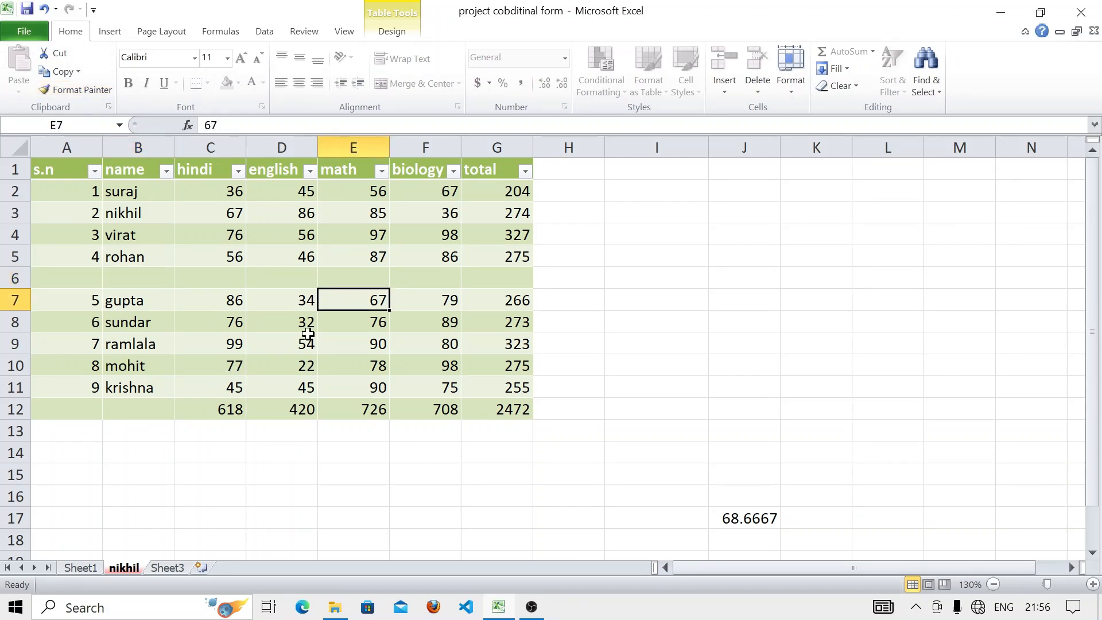
{"action": "left_click", "coordinate": [784, 91]}
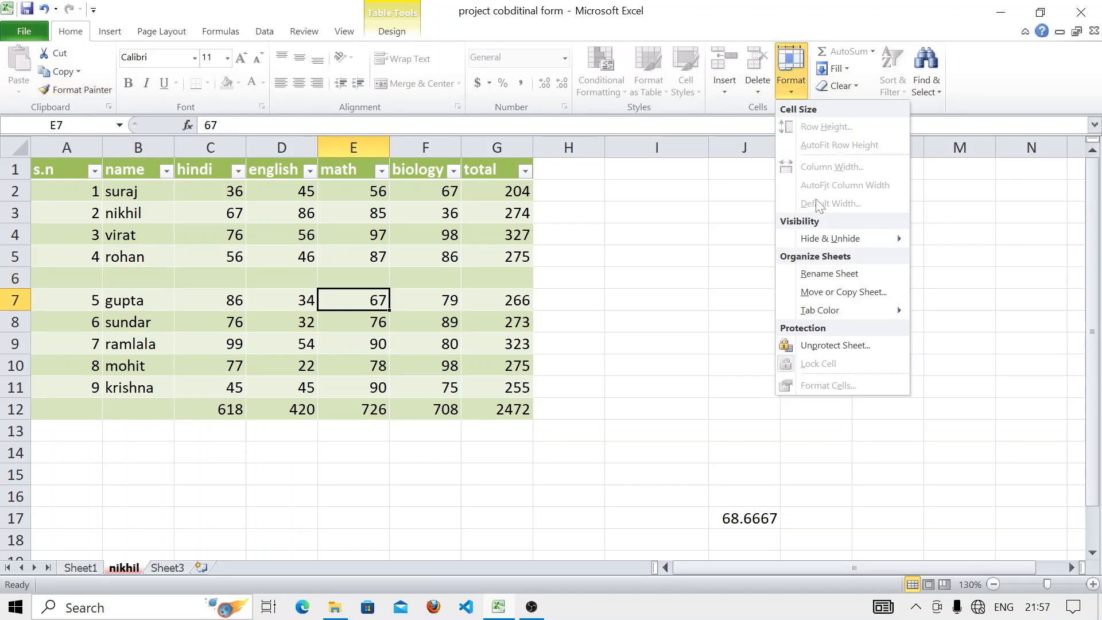
- Unprotect the nikhil sheet by entering its password
{"action": "left_click", "coordinate": [835, 347]}
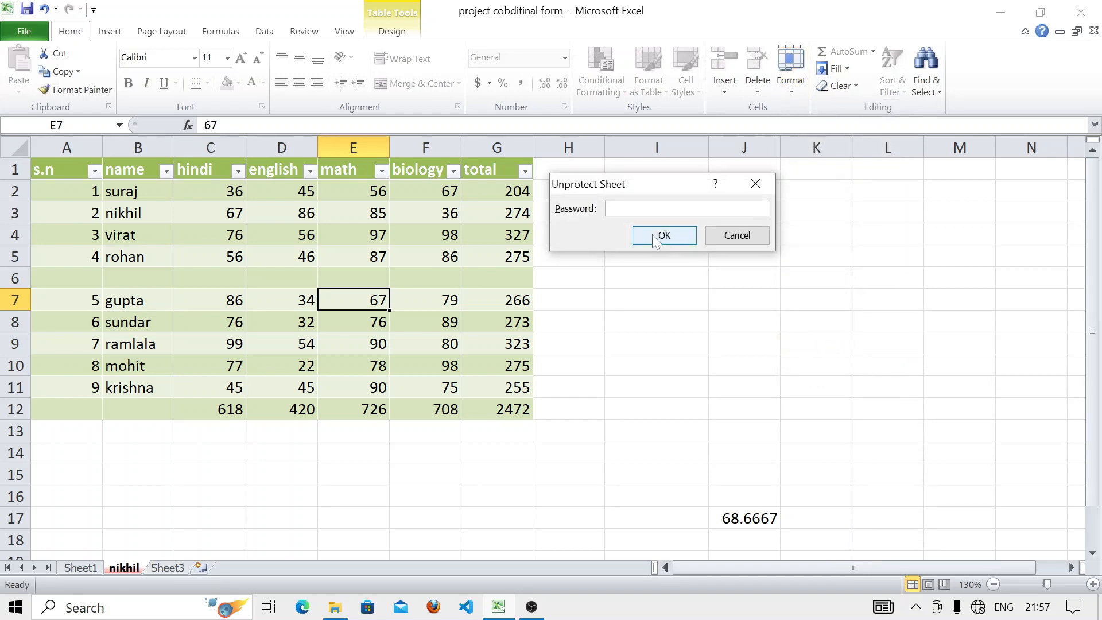
{"action": "type", "text": "123"}
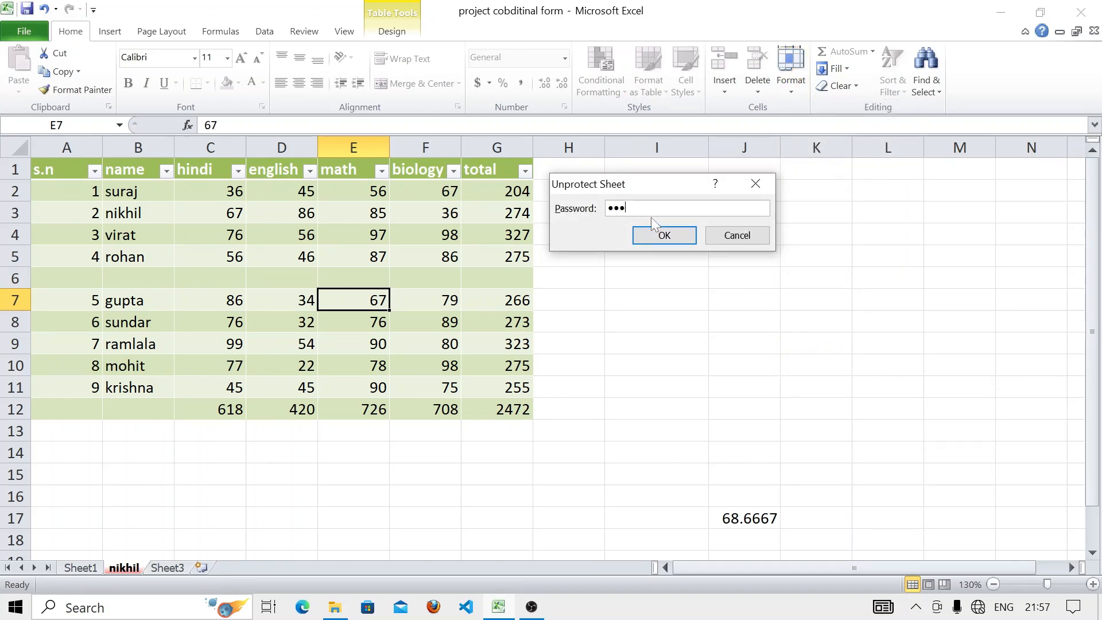
{"action": "left_click", "coordinate": [658, 239]}
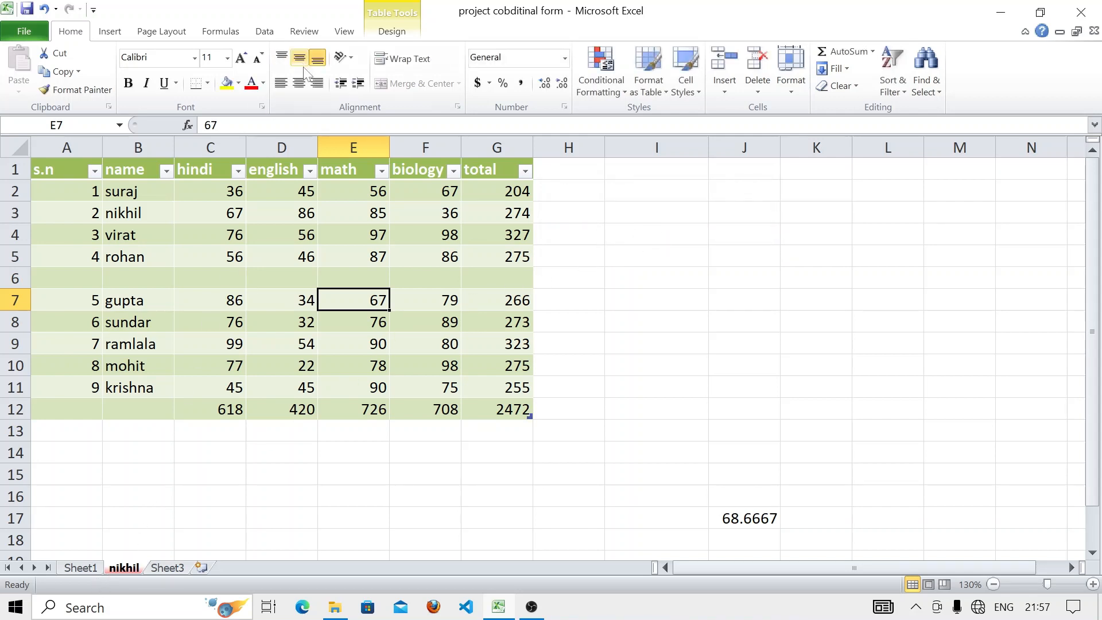
- Centre the 67 in E7 and toggle its lock with Format > Lock Cell
{"action": "left_click", "coordinate": [299, 83]}
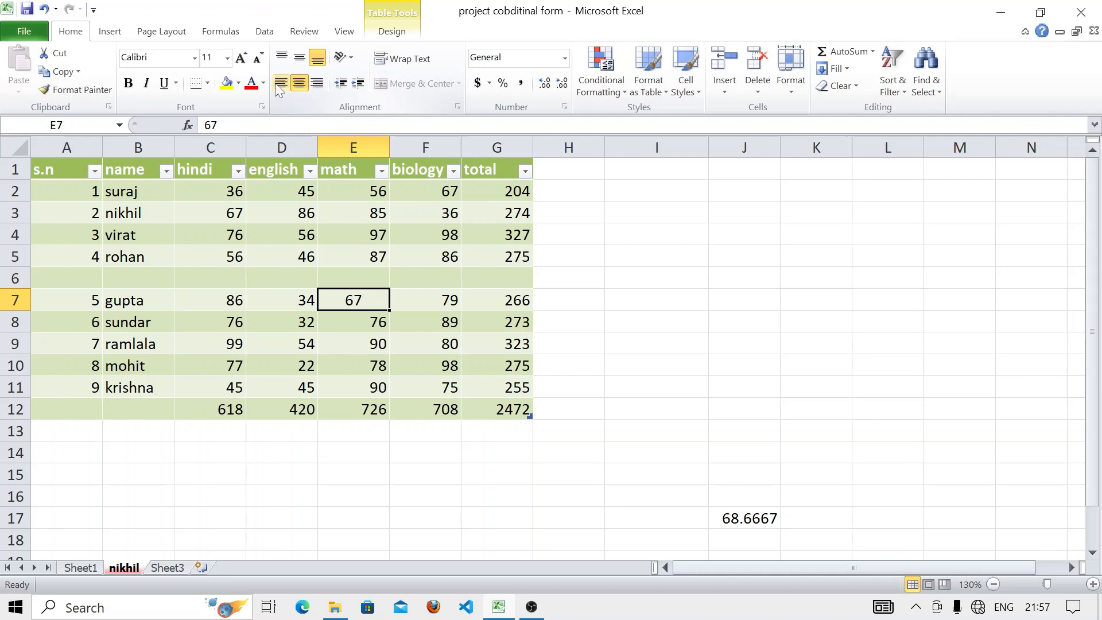
{"action": "left_click", "coordinate": [281, 57]}
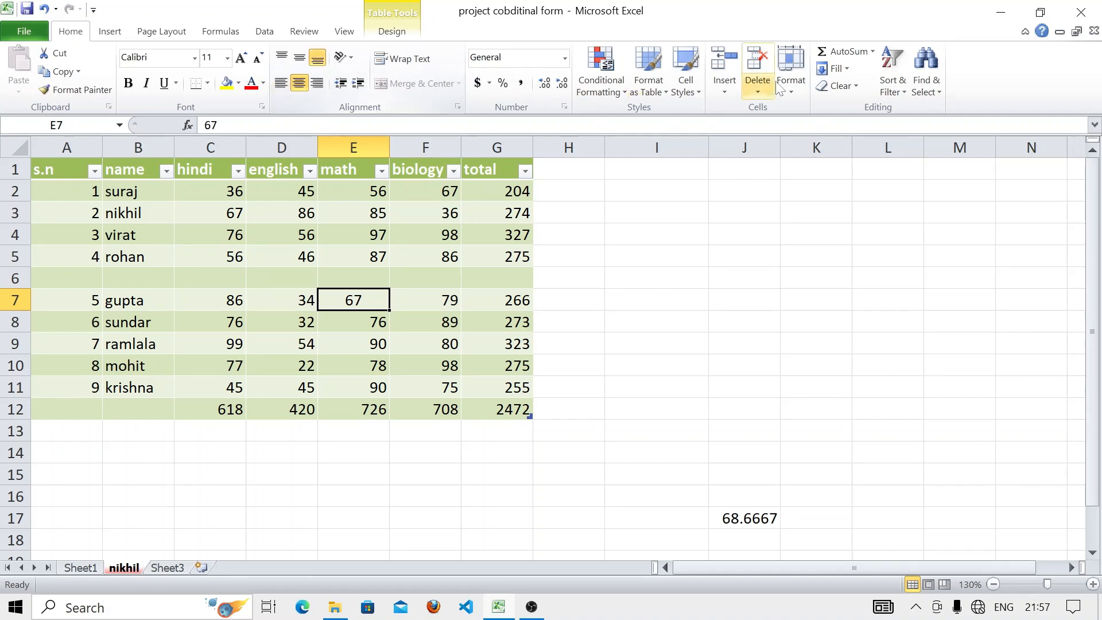
{"action": "left_click", "coordinate": [784, 81]}
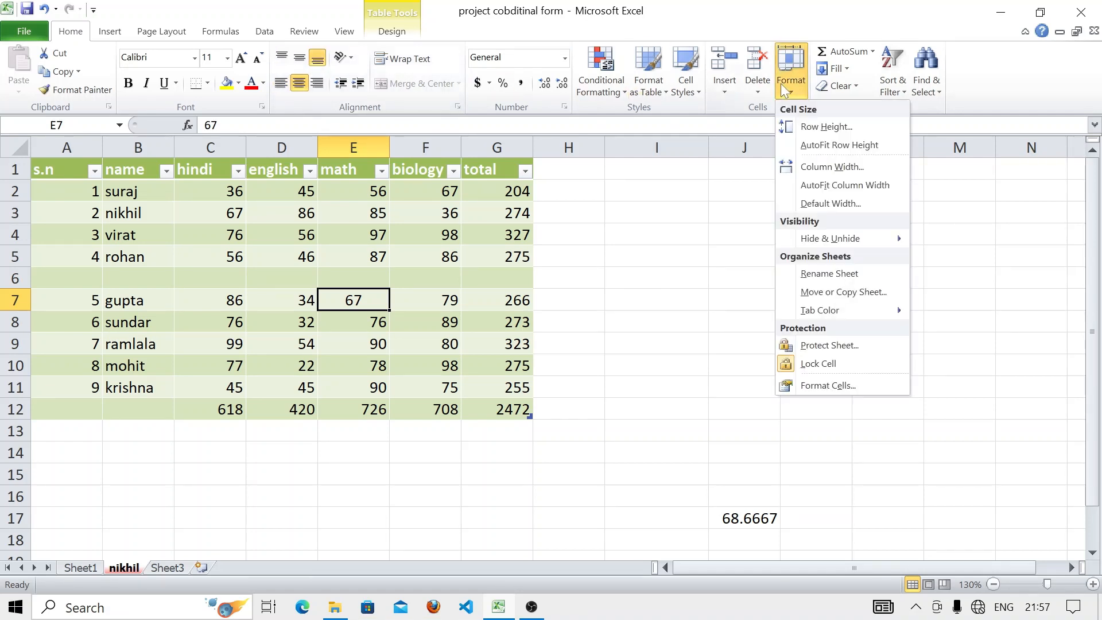
{"action": "left_click", "coordinate": [808, 364]}
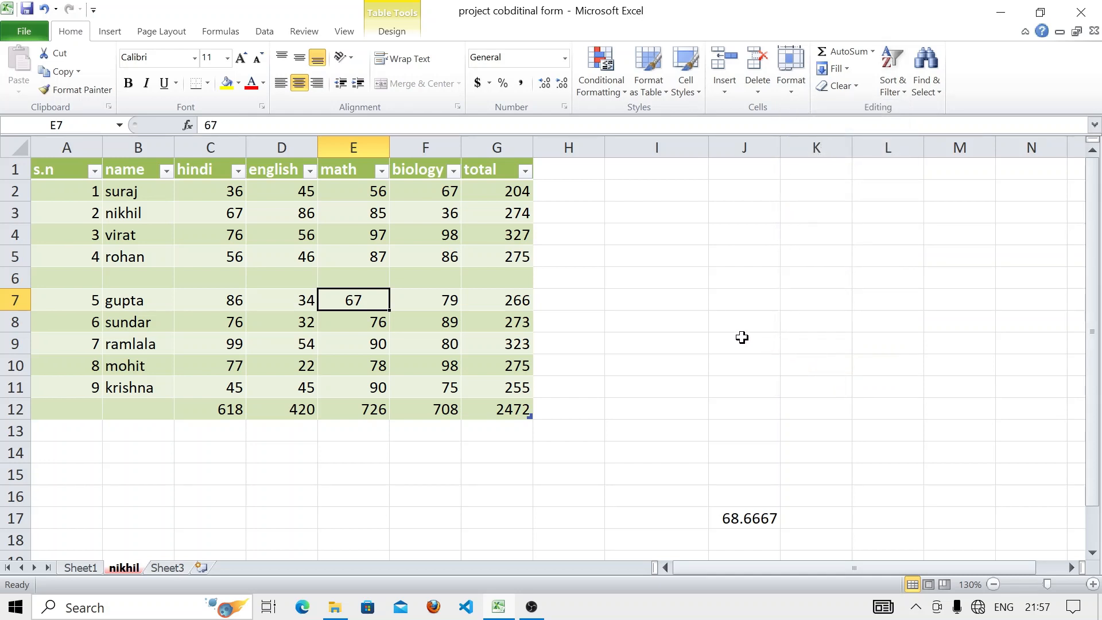
- Toggle the cell lock on H4 with Format > Lock Cell
{"action": "left_click", "coordinate": [592, 317]}
{"action": "left_click", "coordinate": [593, 236]}
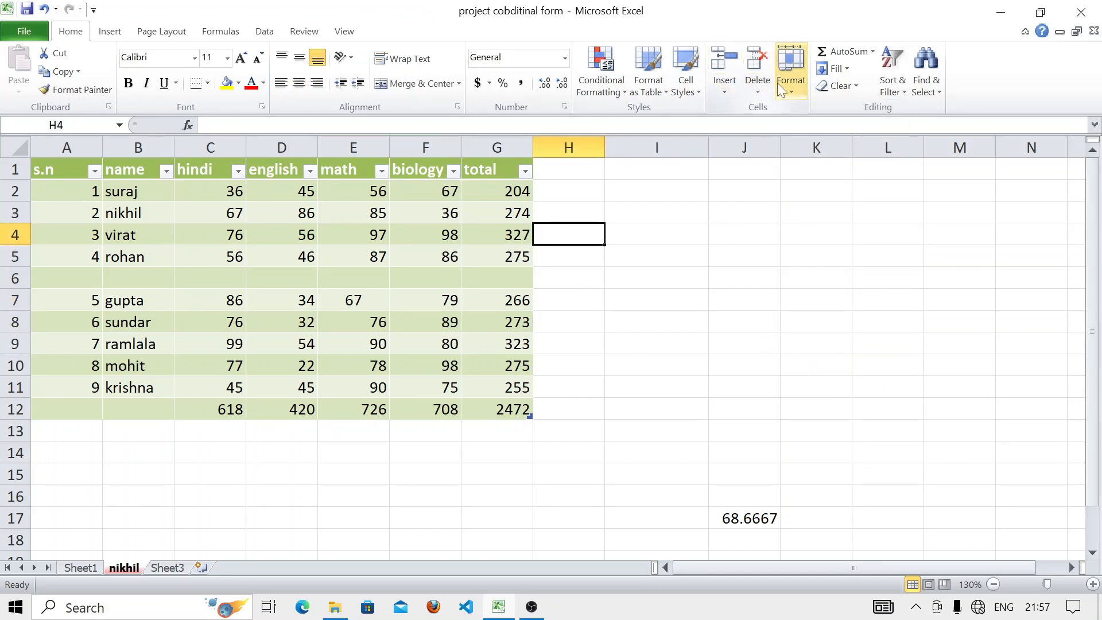
{"action": "left_click", "coordinate": [803, 85]}
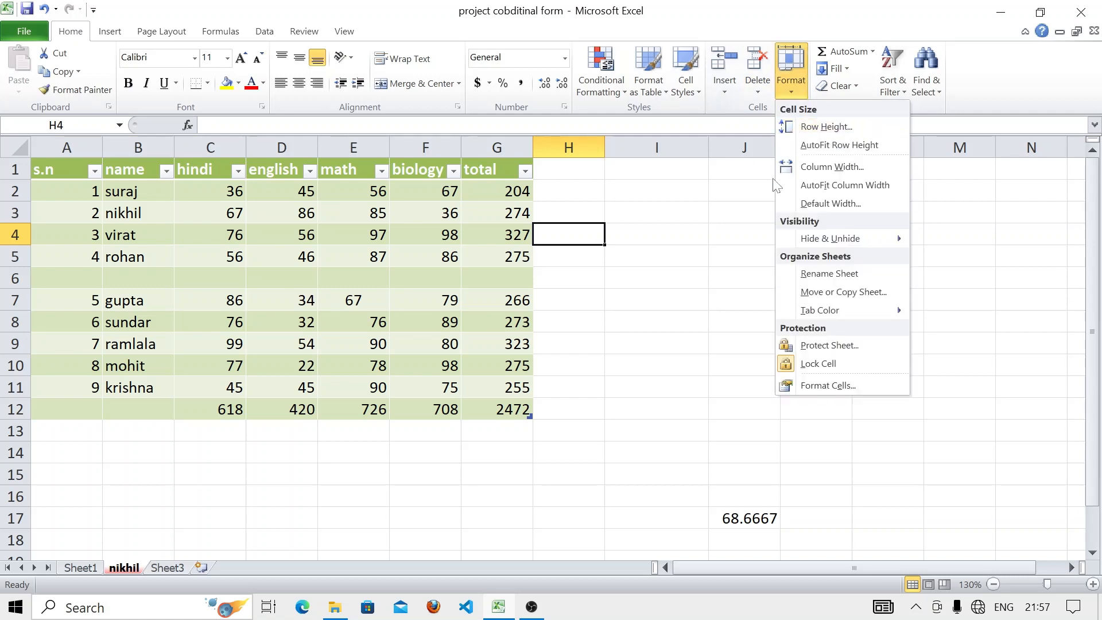
{"action": "left_click", "coordinate": [809, 365]}
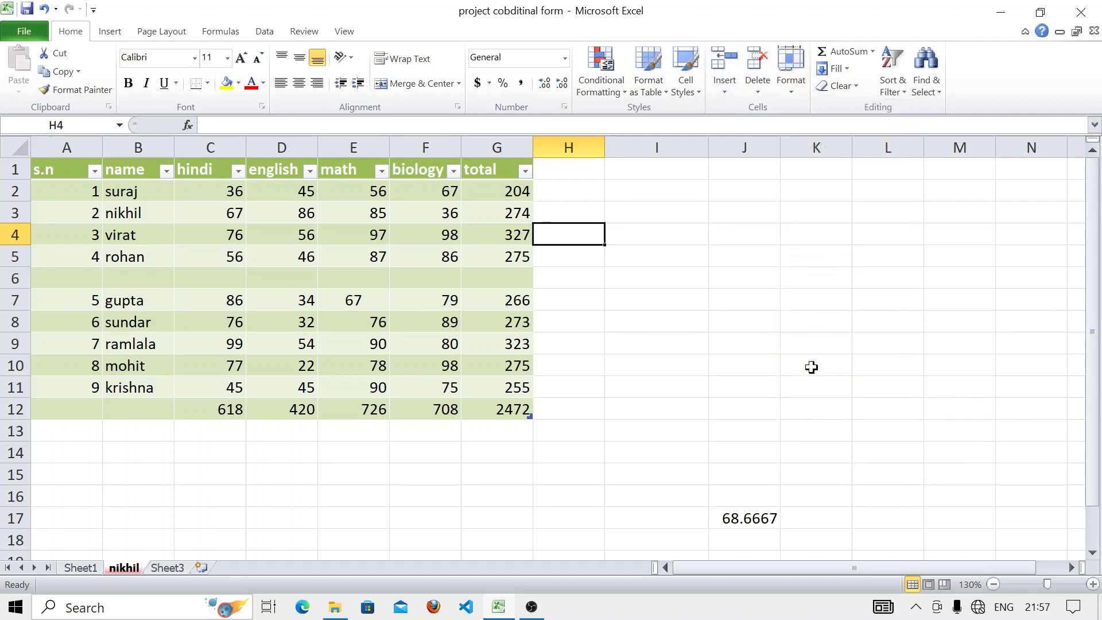
{"action": "left_click", "coordinate": [800, 90]}
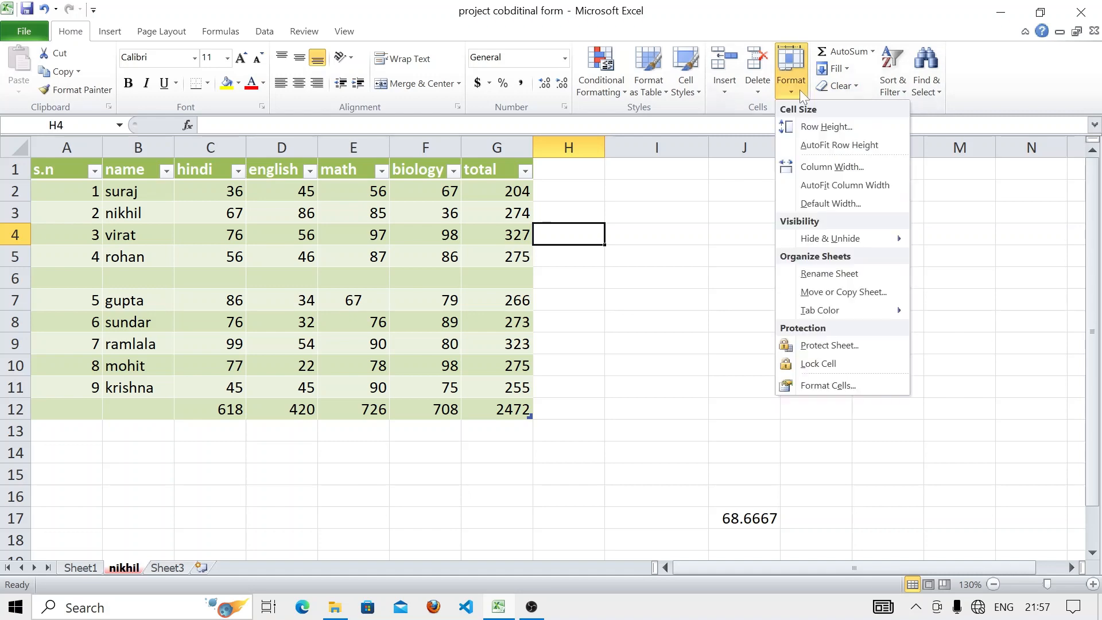
{"action": "left_click", "coordinate": [841, 382]}
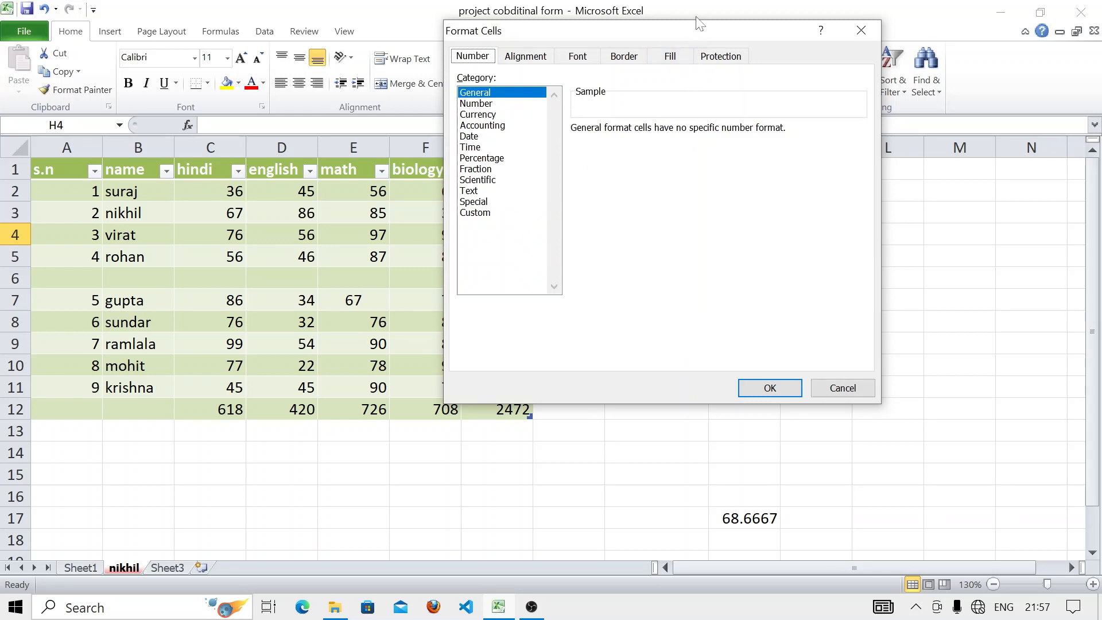
{"action": "left_click_drag", "start_coordinate": [696, 30], "coordinate": [649, 155]}
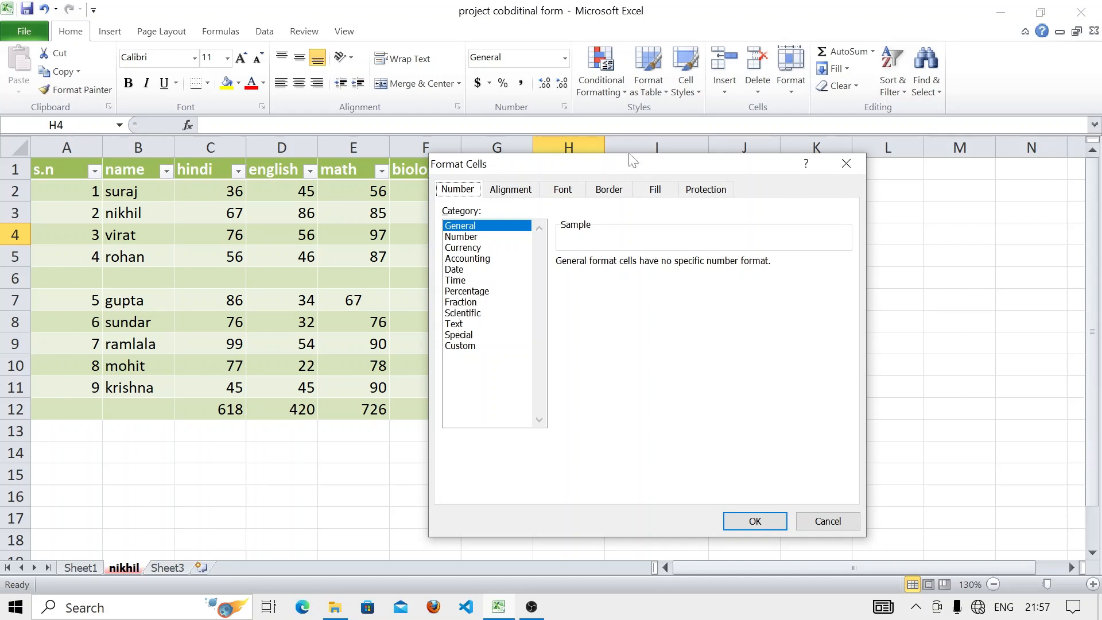
{"action": "left_click_drag", "start_coordinate": [632, 160], "coordinate": [827, 208]}
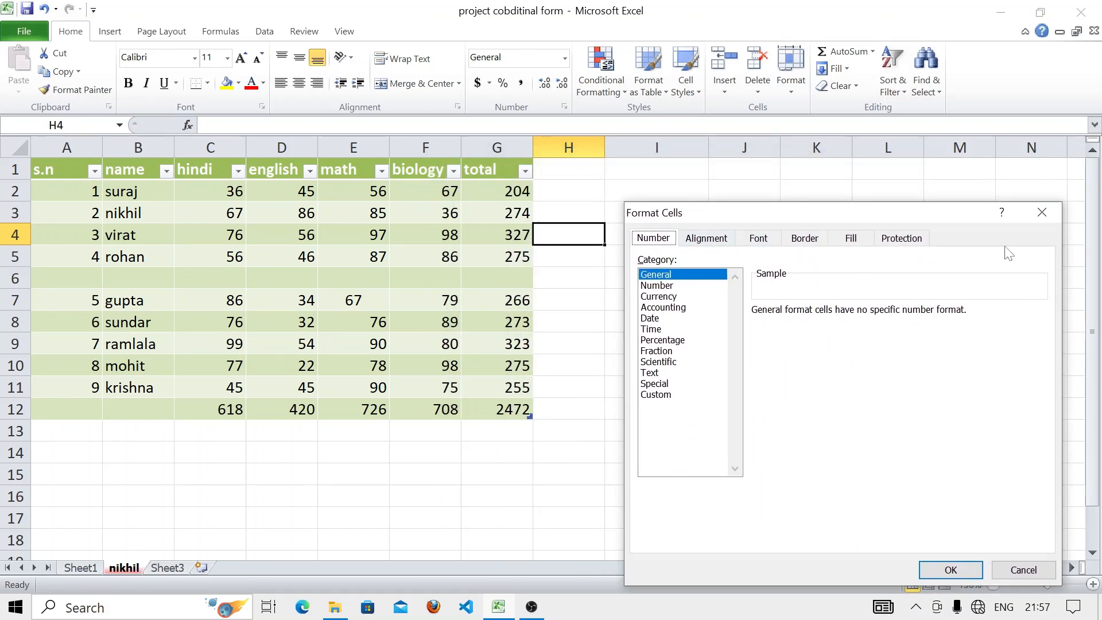
{"action": "left_click", "coordinate": [1042, 213]}
{"action": "left_click", "coordinate": [580, 182]}
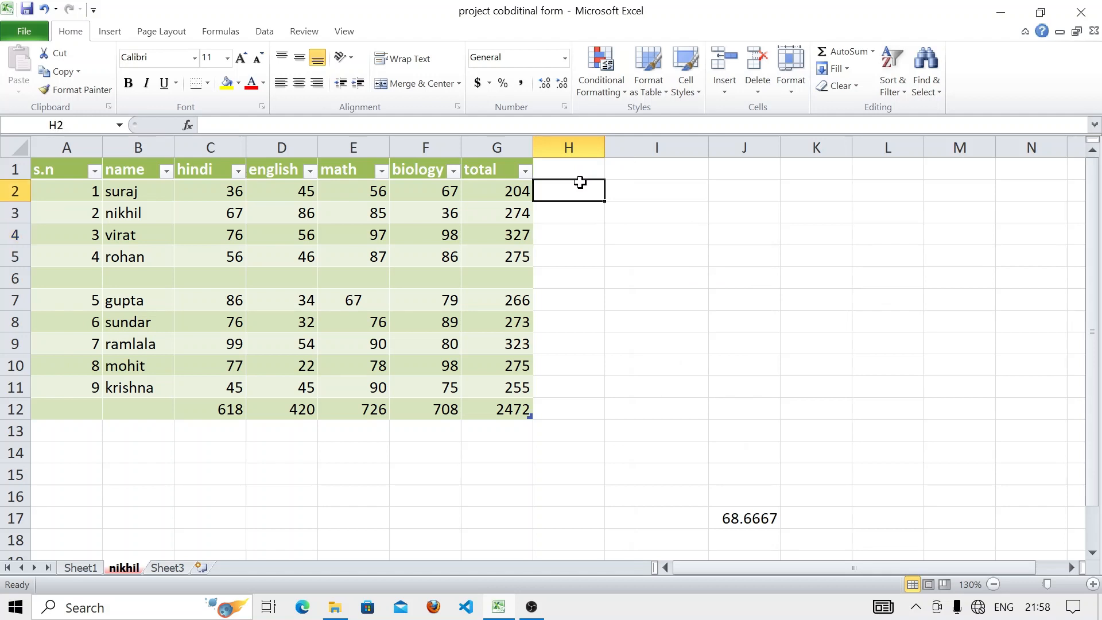
{"action": "type", "text": "="}
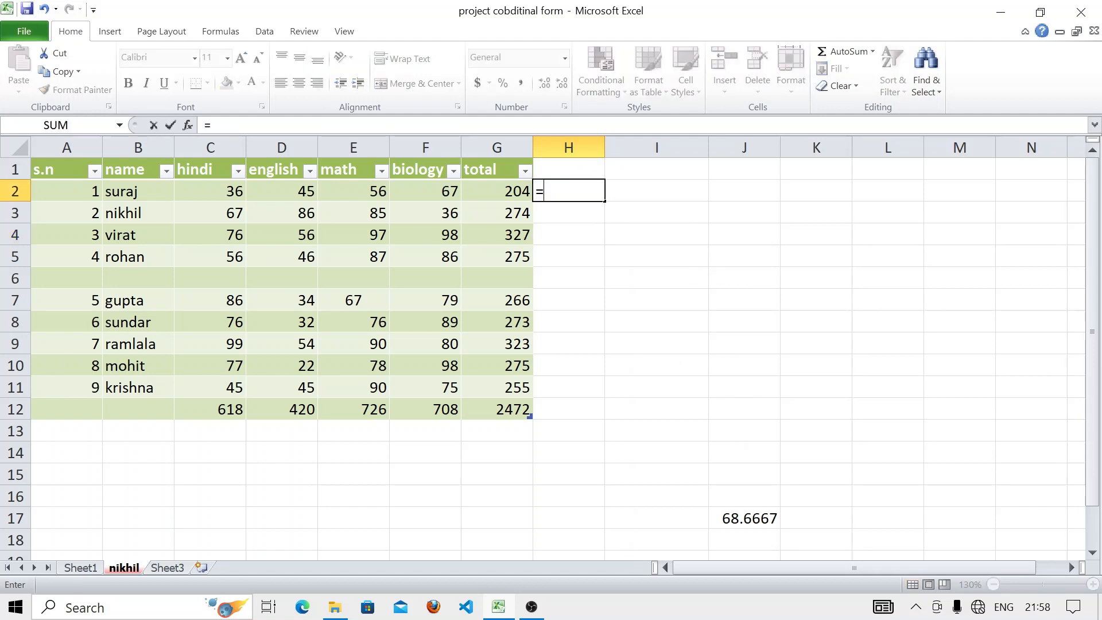
{"action": "left_click", "coordinate": [518, 196]}
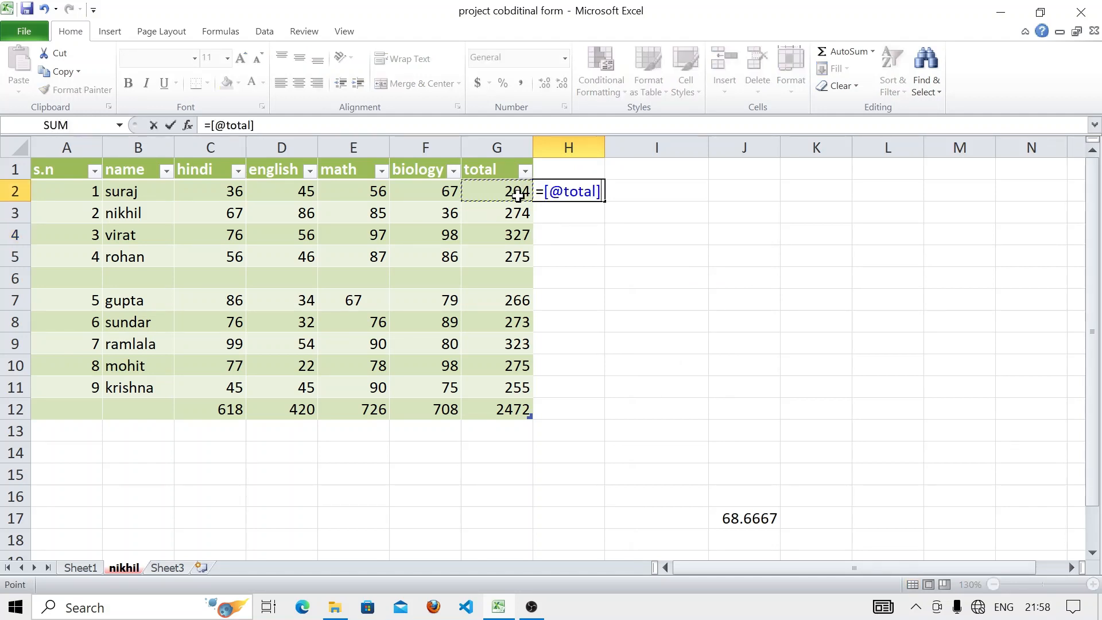
{"action": "type", "text": "/4"}
{"action": "key", "text": "Return"}
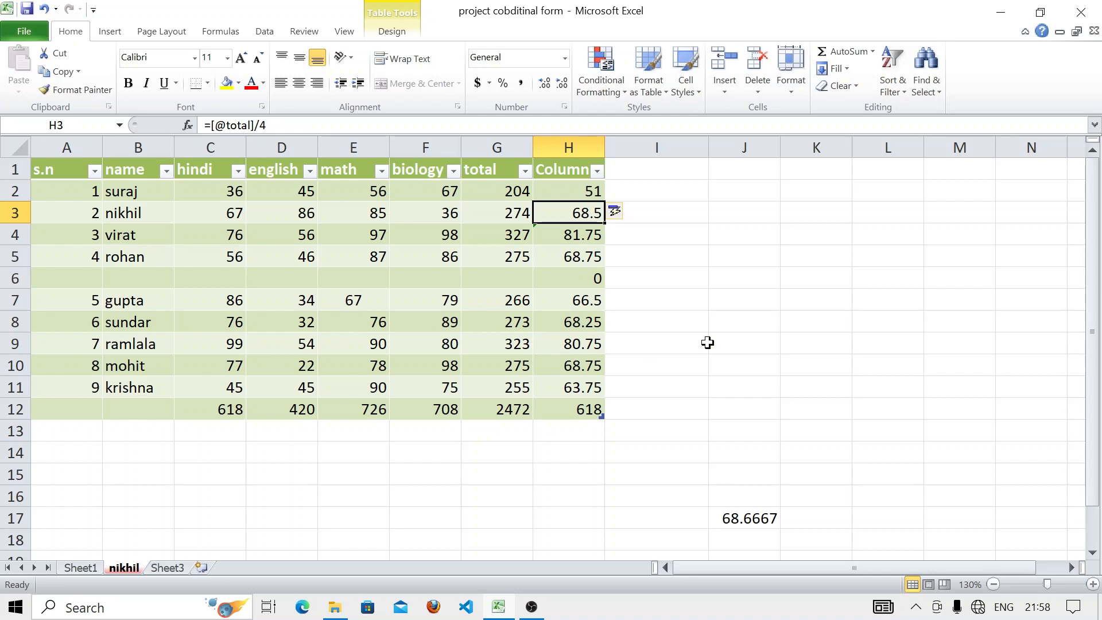
{"action": "left_click", "coordinate": [728, 333]}
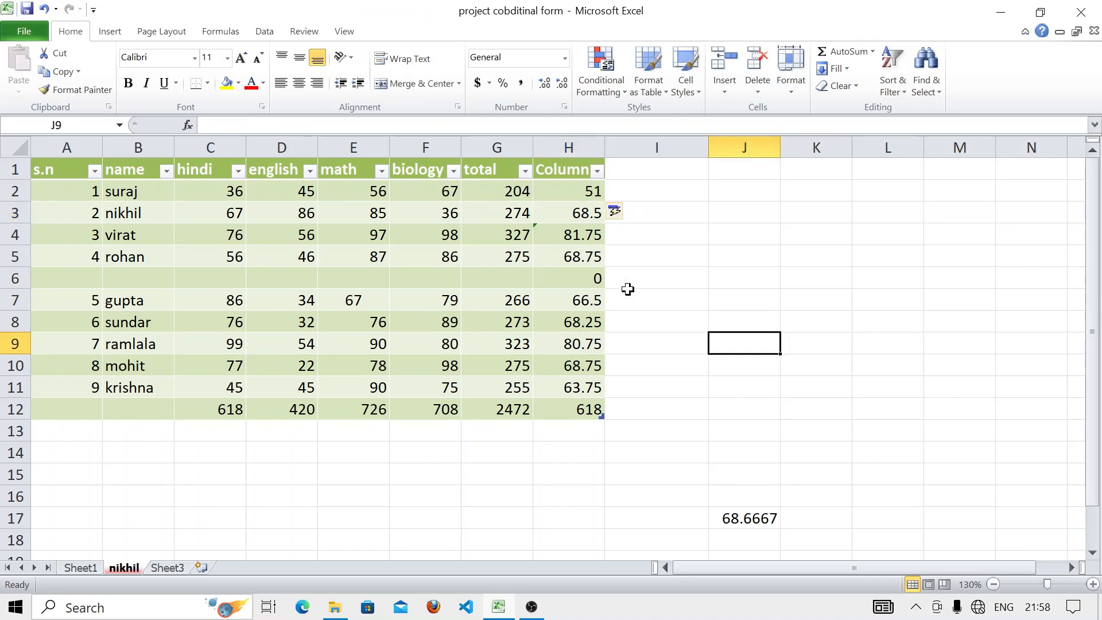
{"action": "left_click", "coordinate": [648, 236]}
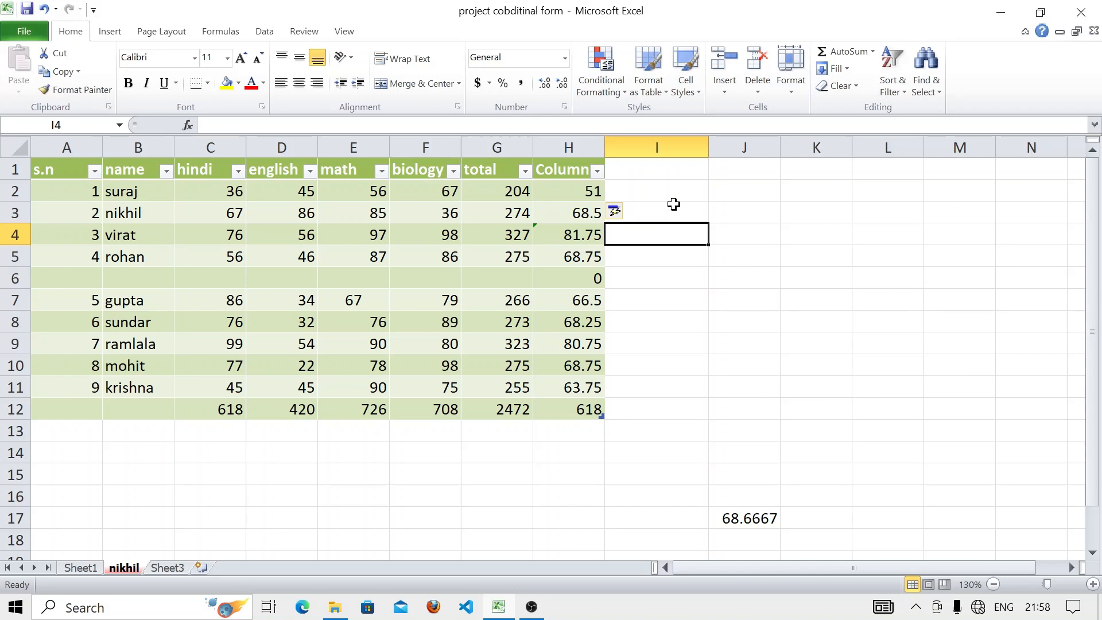
- Type % in I4 and format H2:H12 as Percentage
{"action": "type", "text": "%"}
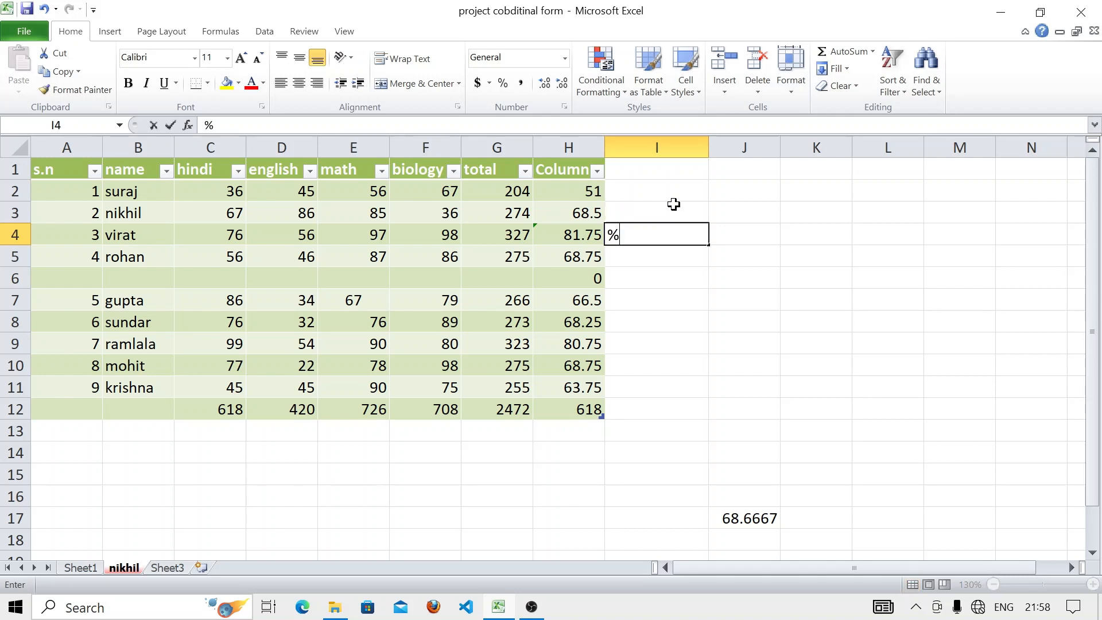
{"action": "left_click", "coordinate": [592, 211]}
{"action": "left_click_drag", "start_coordinate": [574, 190], "coordinate": [579, 409]}
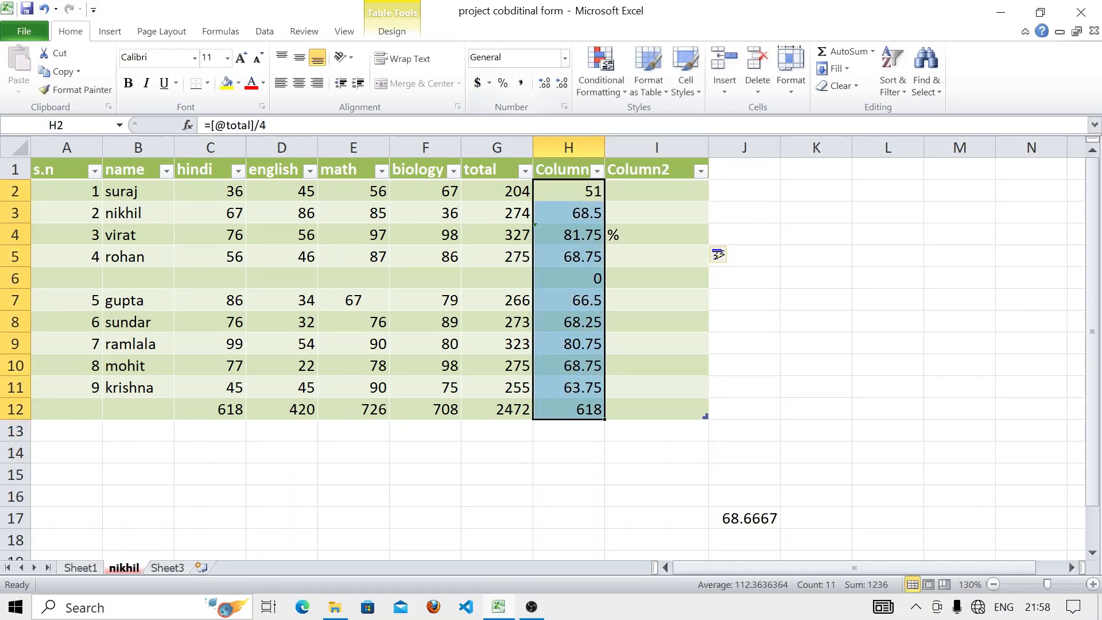
{"action": "left_click", "coordinate": [565, 58]}
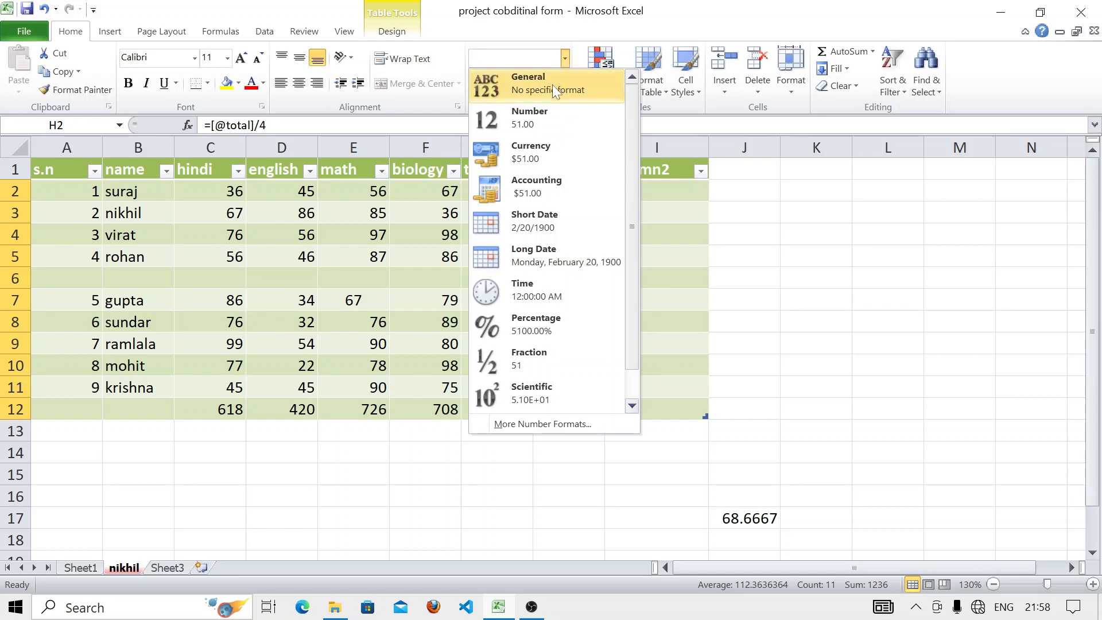
{"action": "left_click", "coordinate": [546, 322]}
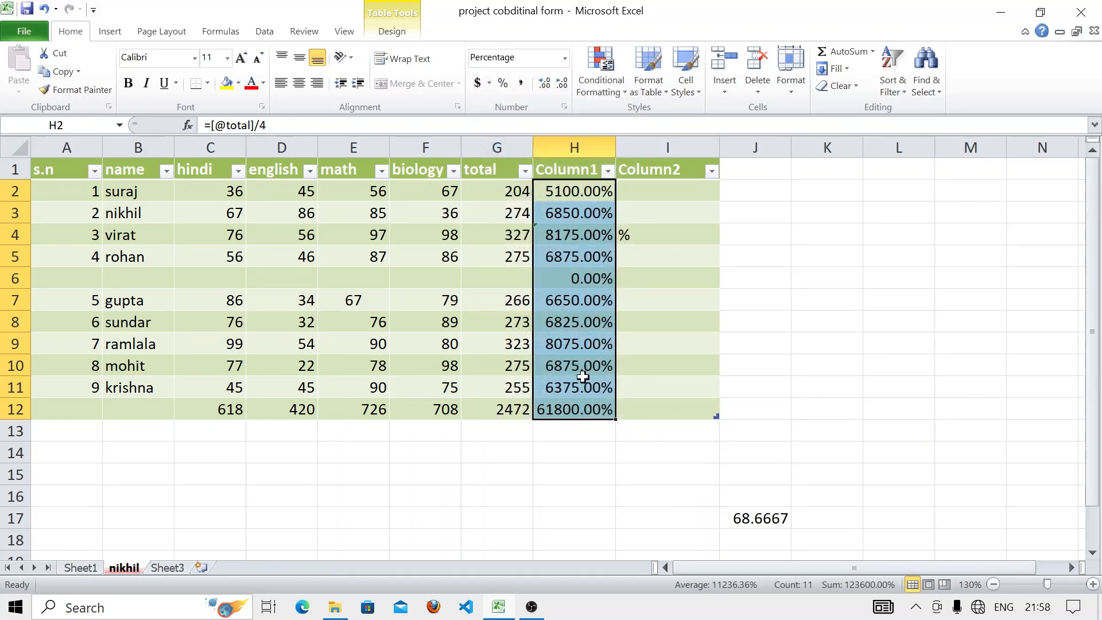
- Apply the Percentage number format to K5 through Format Cells
{"action": "left_click", "coordinate": [830, 255]}
{"action": "left_click", "coordinate": [792, 86]}
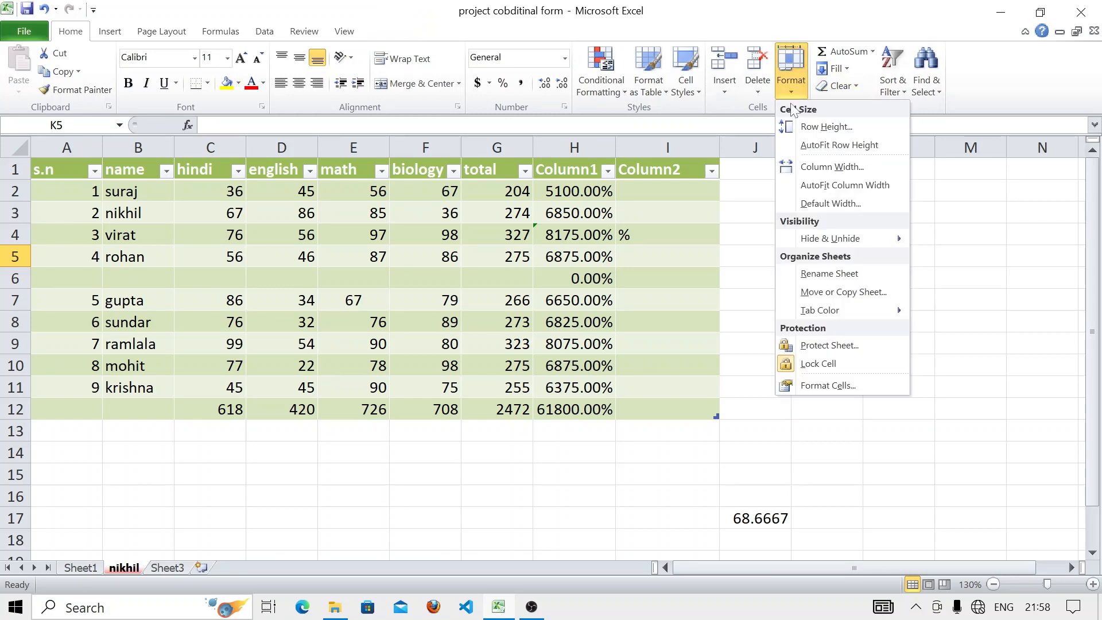
{"action": "left_click", "coordinate": [826, 386]}
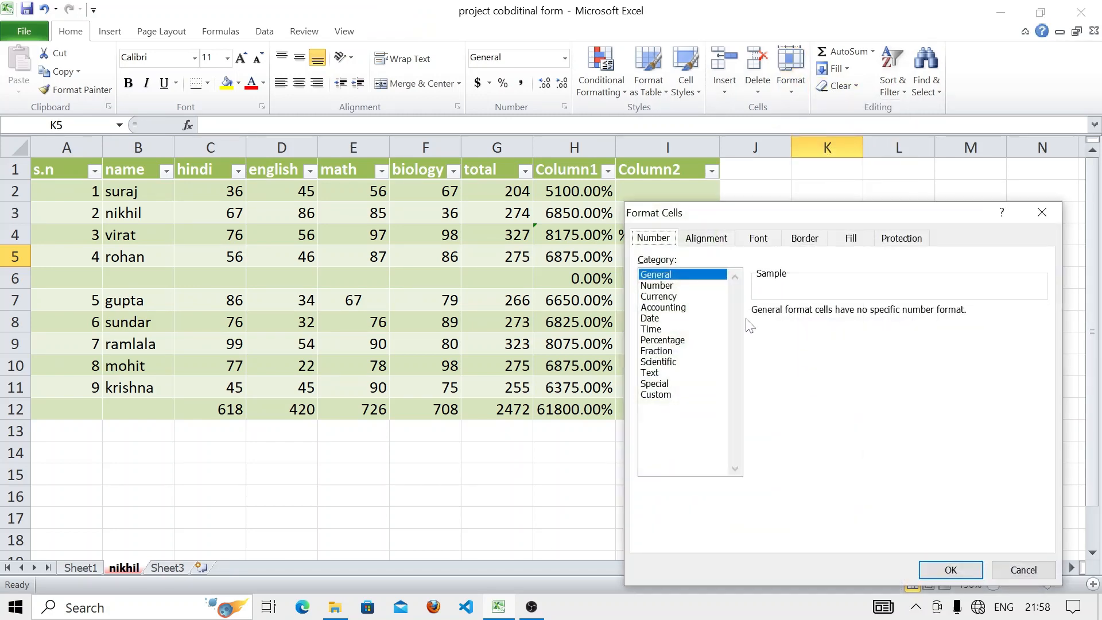
{"action": "left_click", "coordinate": [662, 341]}
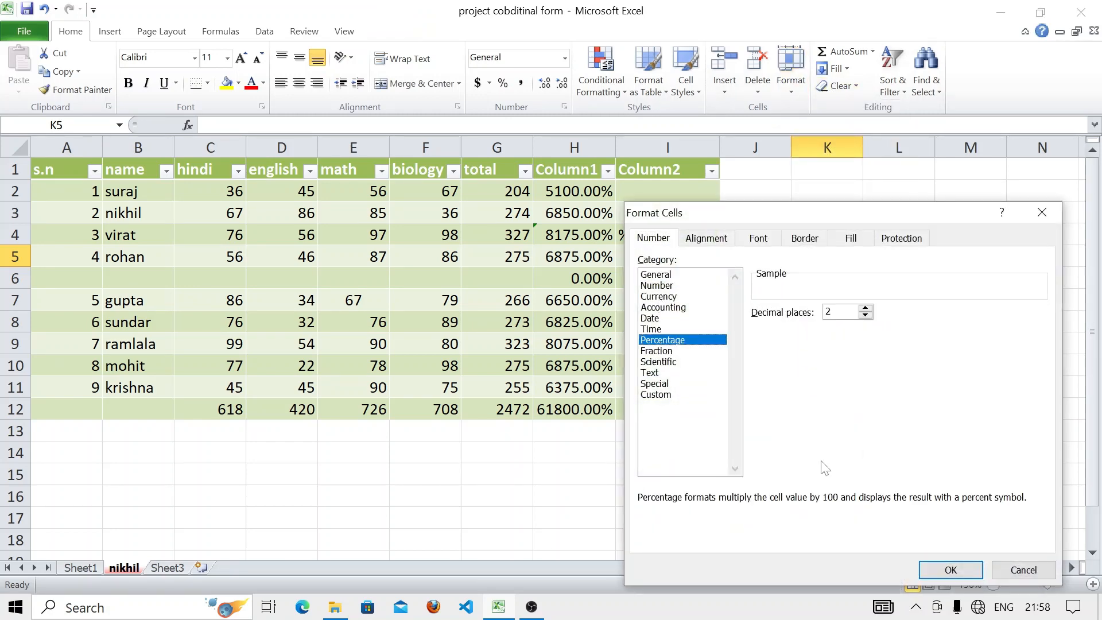
{"action": "left_click", "coordinate": [951, 571]}
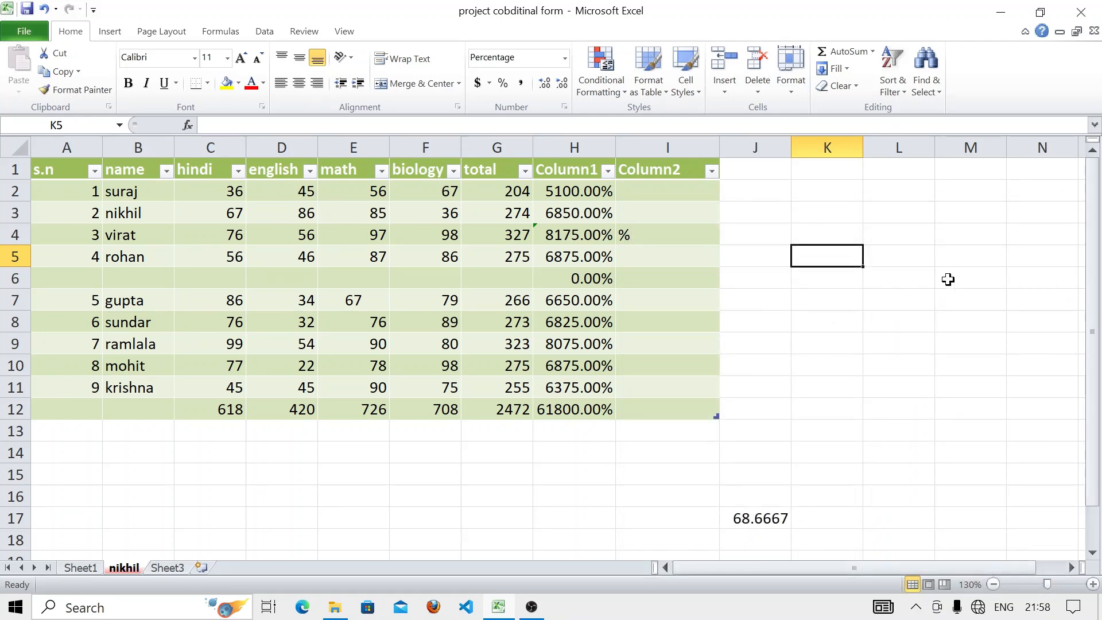
- Sum H5:J5 into K5 and AutoSum the english and math columns in row 13
{"action": "left_click", "coordinate": [865, 53]}
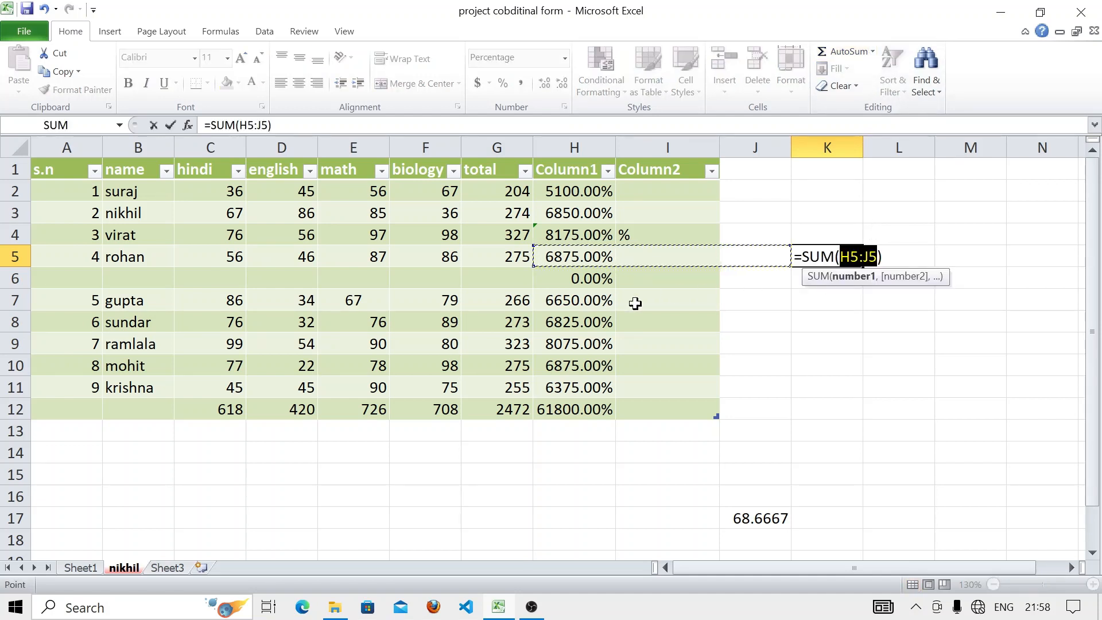
{"action": "key", "text": "Return"}
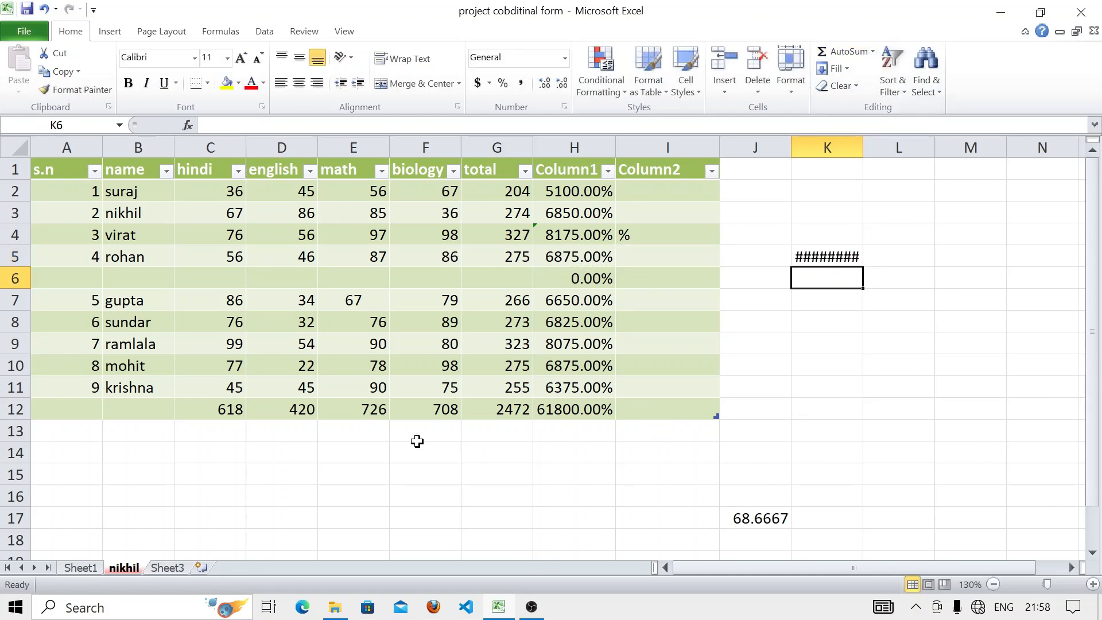
{"action": "left_click", "coordinate": [306, 436]}
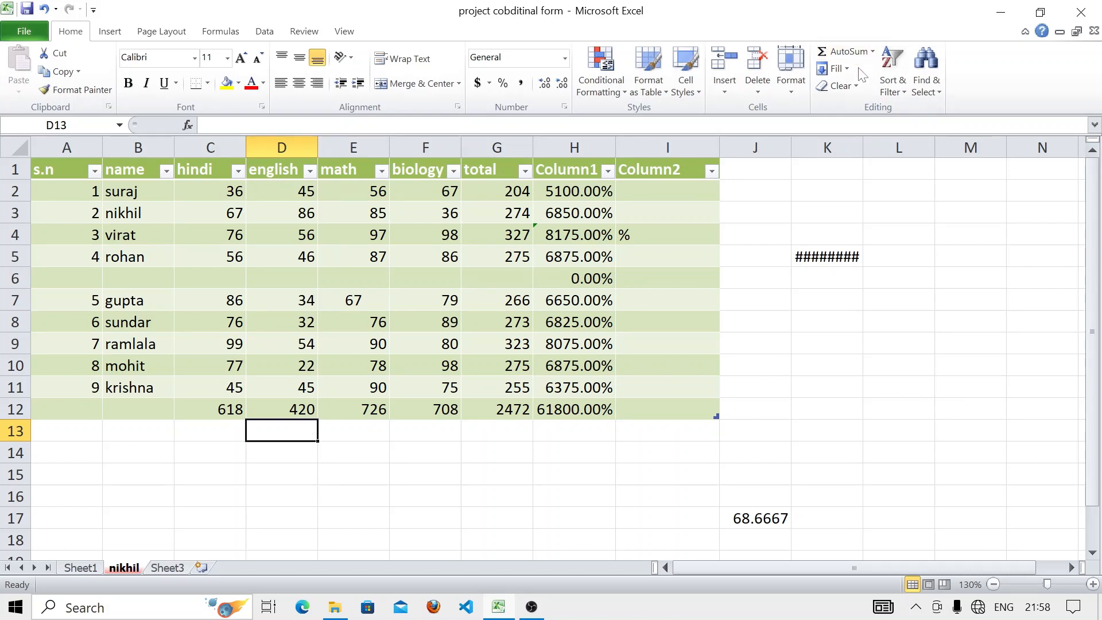
{"action": "left_click", "coordinate": [859, 53]}
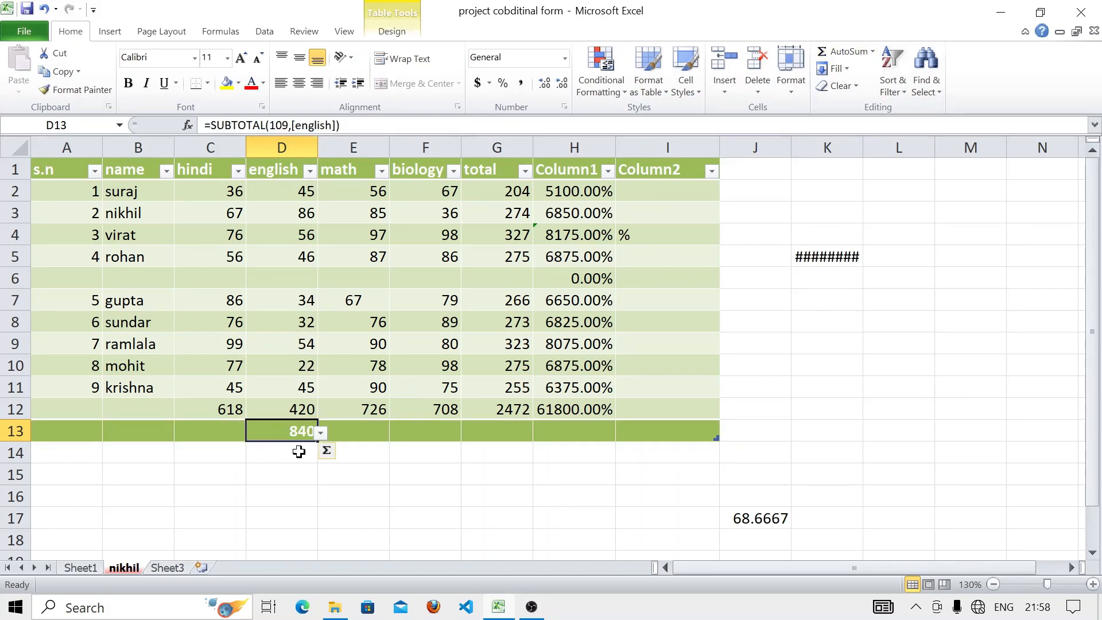
{"action": "left_click", "coordinate": [351, 428]}
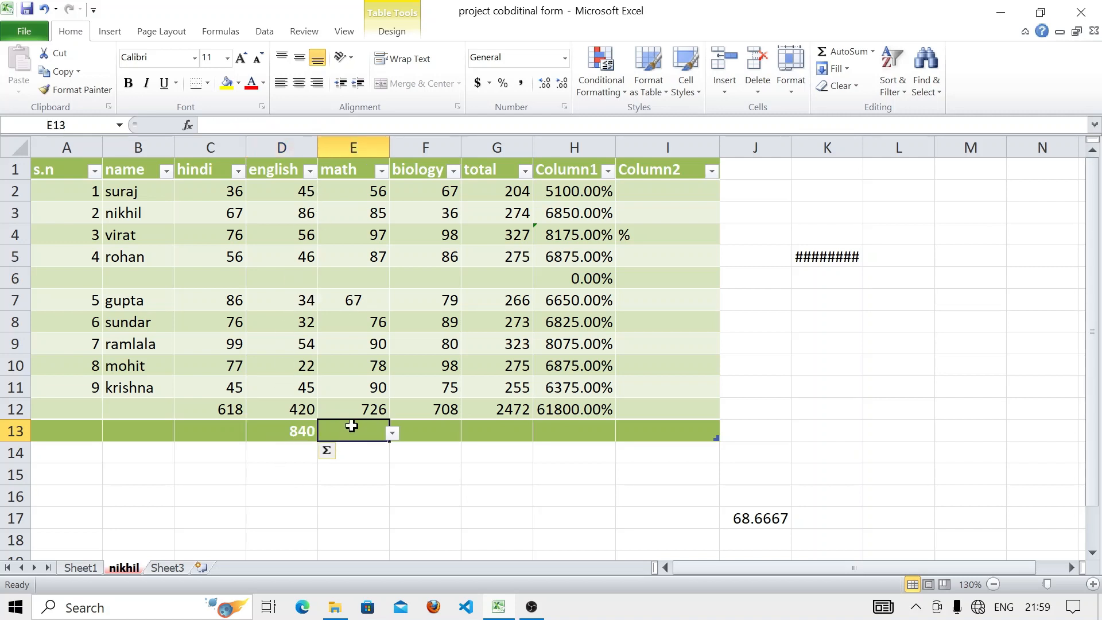
{"action": "left_click", "coordinate": [848, 52]}
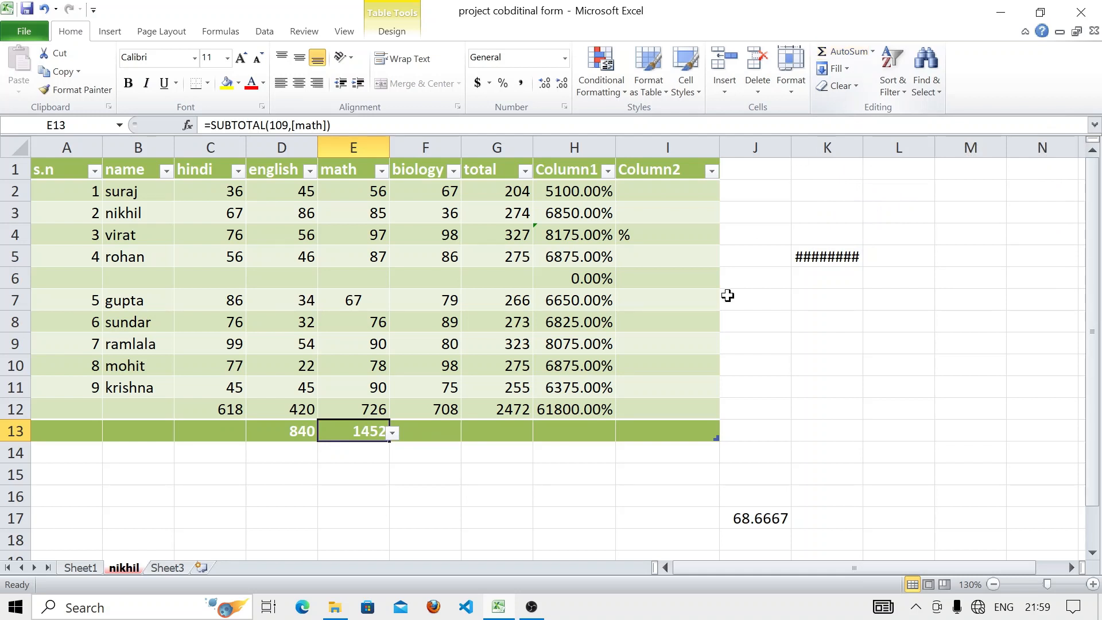
- Clear All on C13:F13, removing the 840 and 1452 totals
{"action": "left_click", "coordinate": [880, 361]}
{"action": "left_click", "coordinate": [841, 89]}
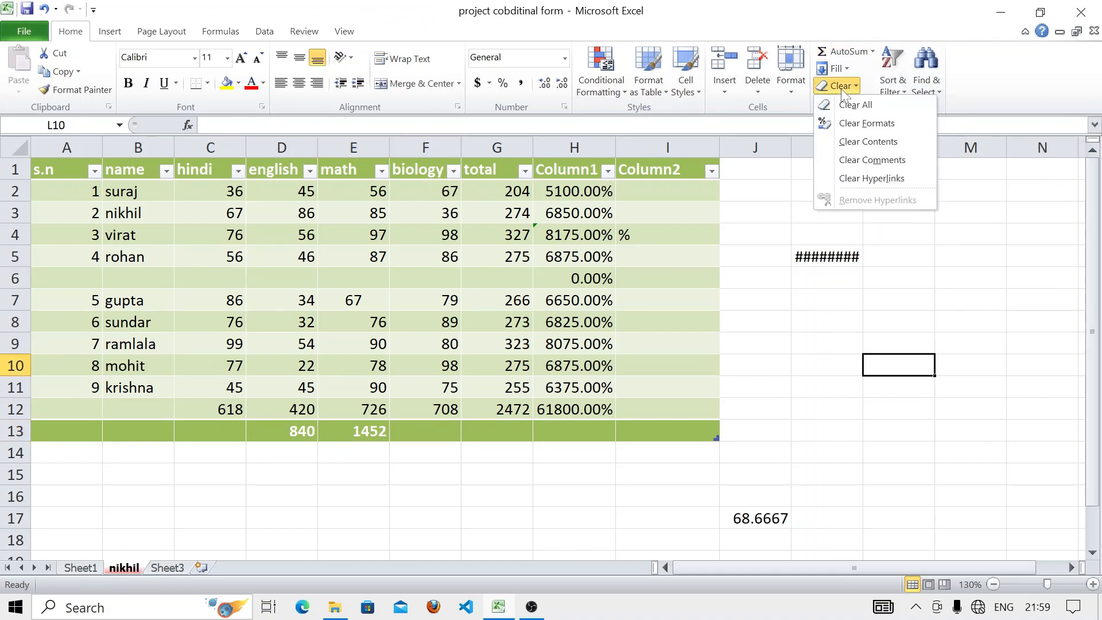
{"action": "left_click", "coordinate": [855, 106]}
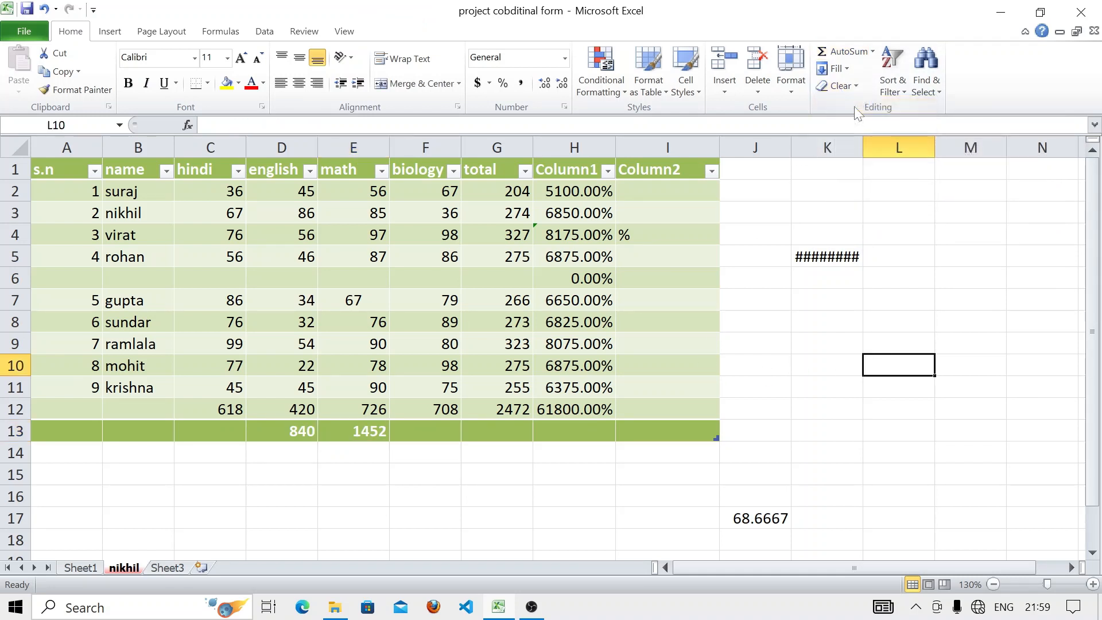
{"action": "left_click", "coordinate": [853, 91]}
{"action": "left_click", "coordinate": [854, 110]}
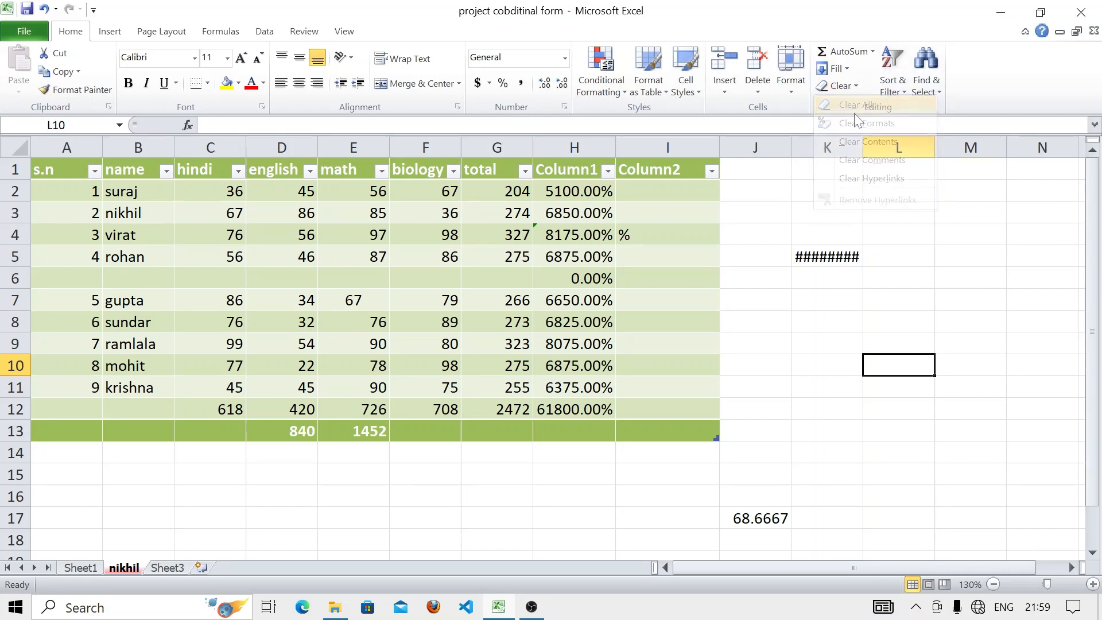
{"action": "left_click_drag", "start_coordinate": [212, 425], "coordinate": [411, 426]}
{"action": "left_click", "coordinate": [849, 87]}
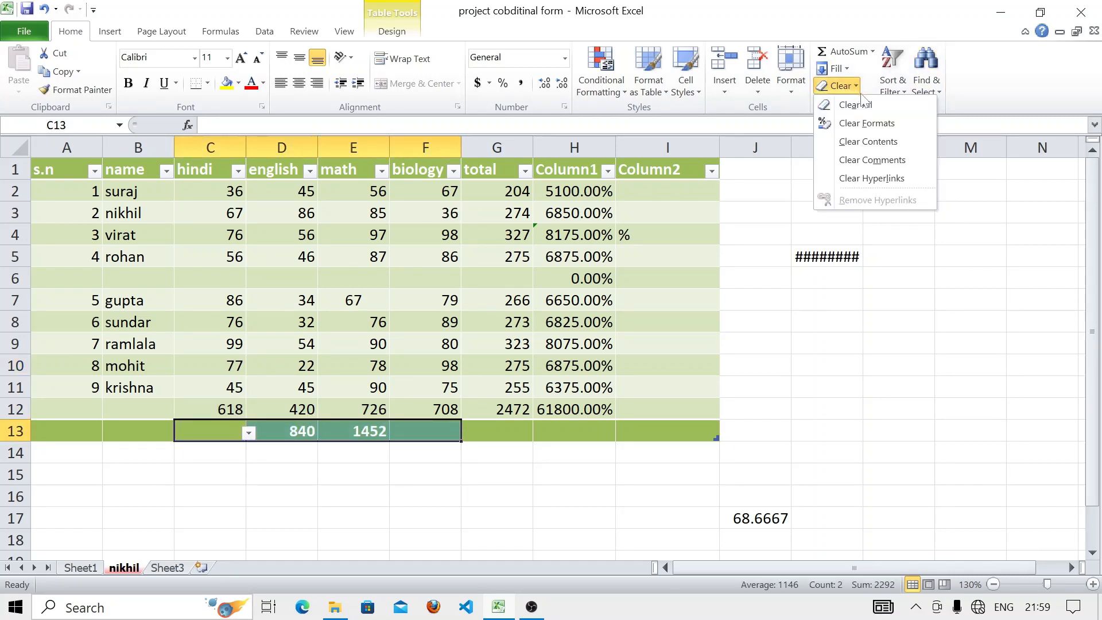
{"action": "left_click", "coordinate": [855, 105]}
{"action": "left_click", "coordinate": [773, 320]}
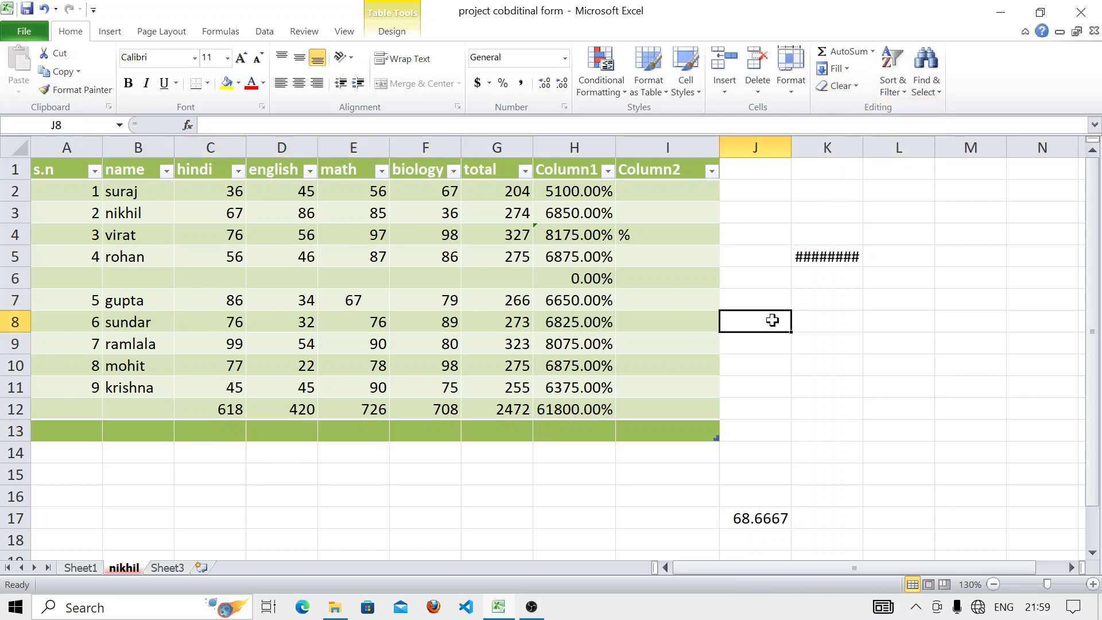
{"action": "left_click", "coordinate": [842, 86]}
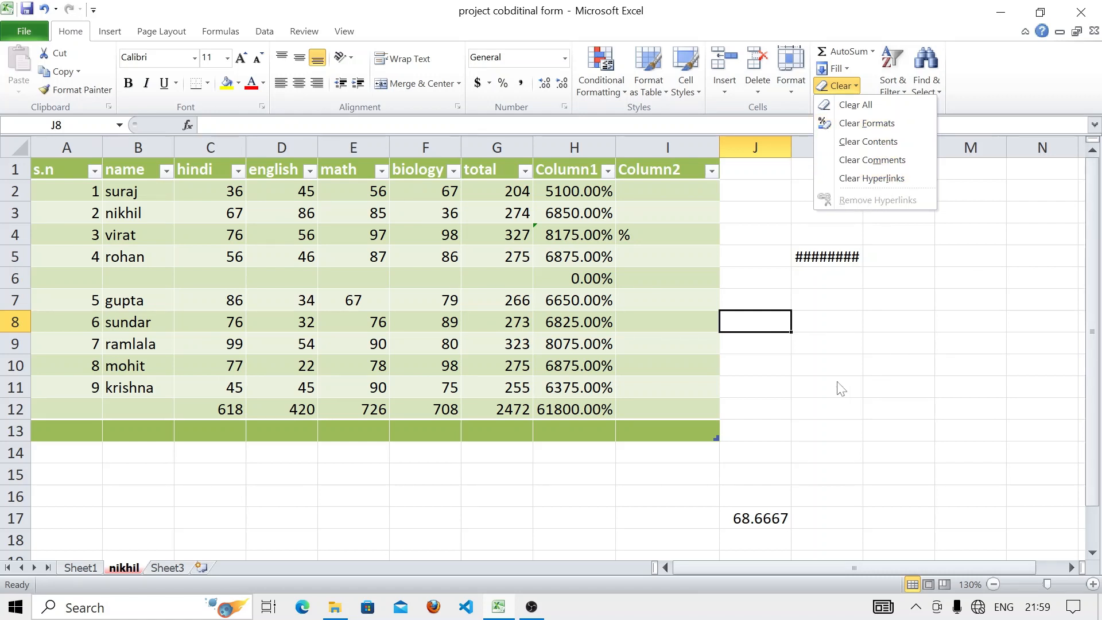
{"action": "left_click", "coordinate": [110, 31]}
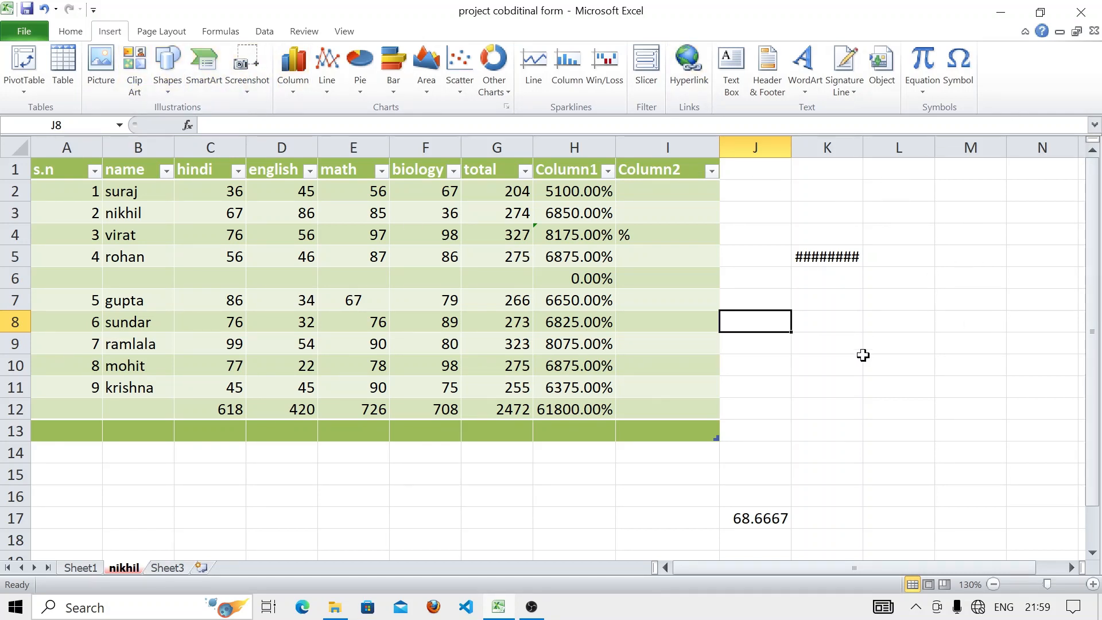
{"action": "left_click", "coordinate": [88, 35]}
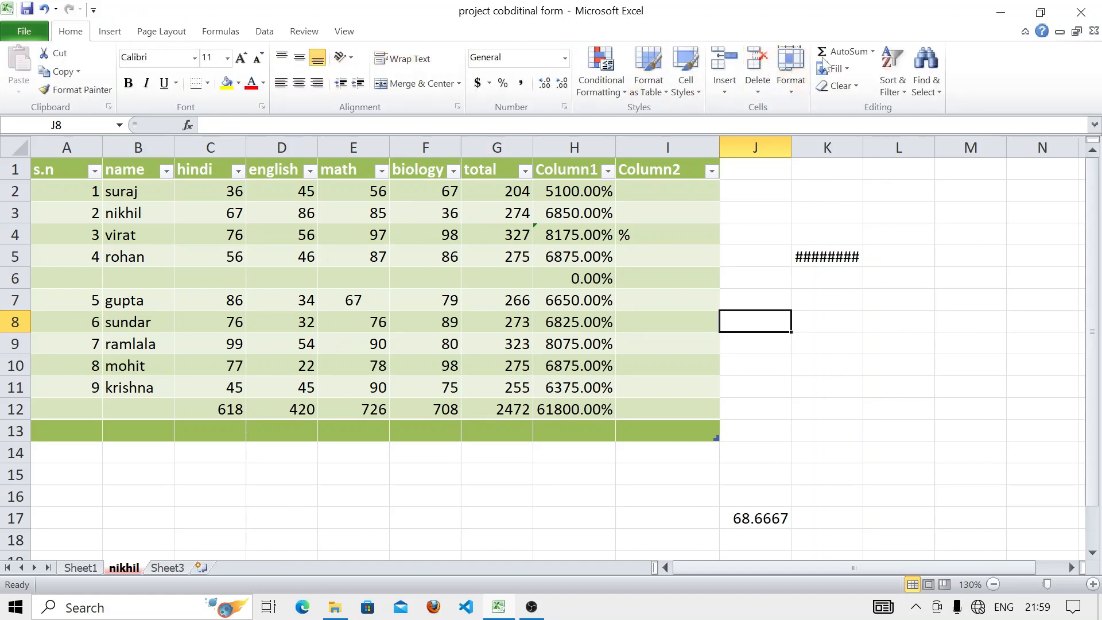
{"action": "left_click", "coordinate": [922, 85]}
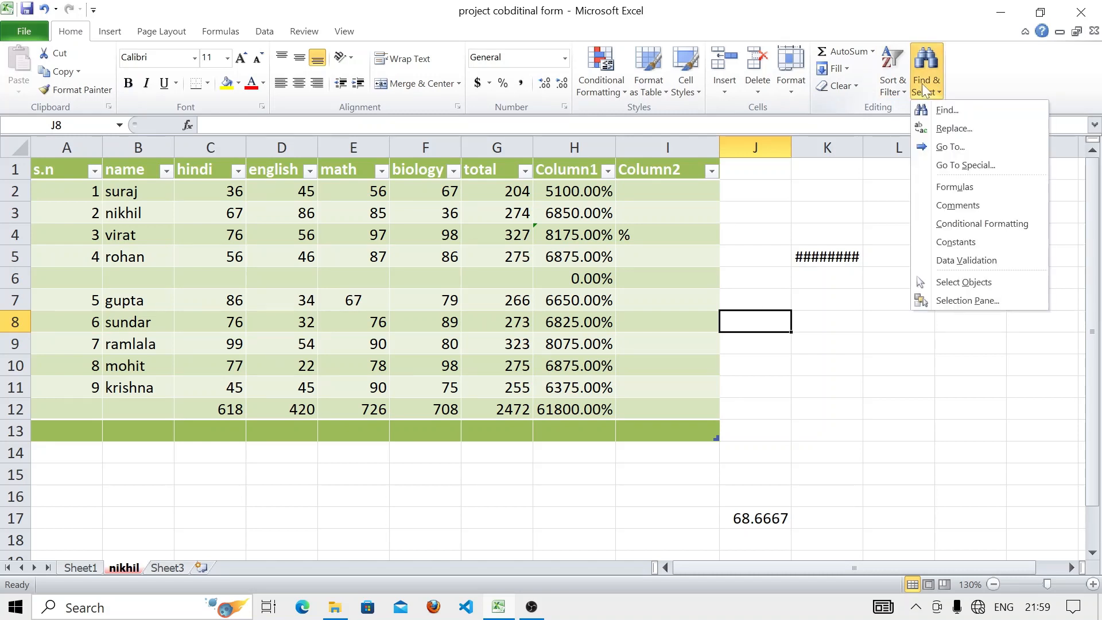
{"action": "left_click", "coordinate": [893, 86]}
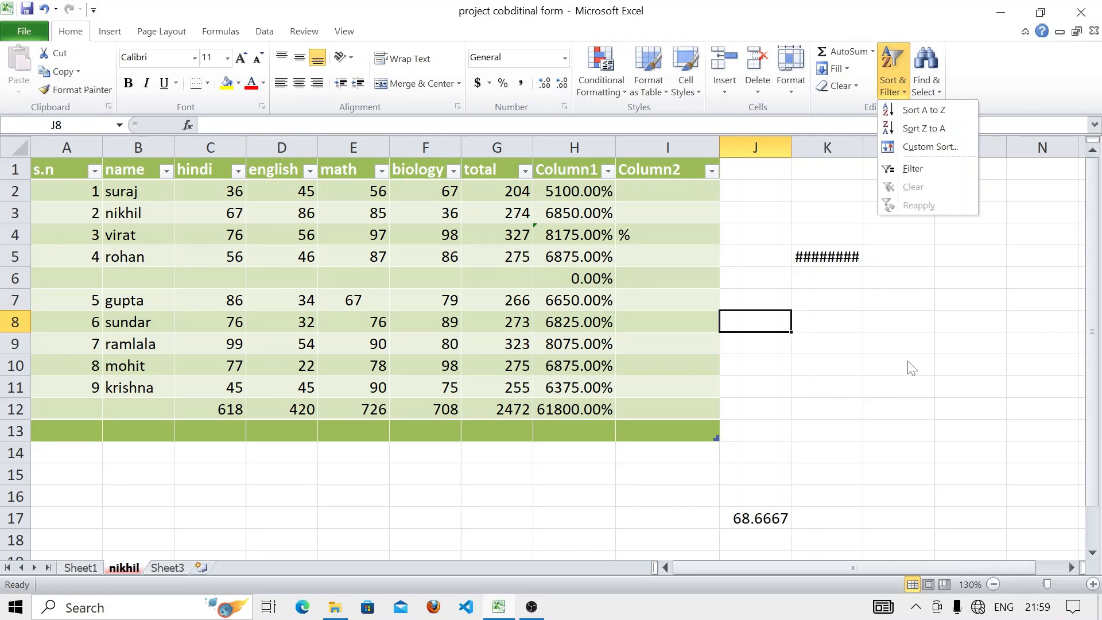
{"action": "left_click", "coordinate": [925, 110]}
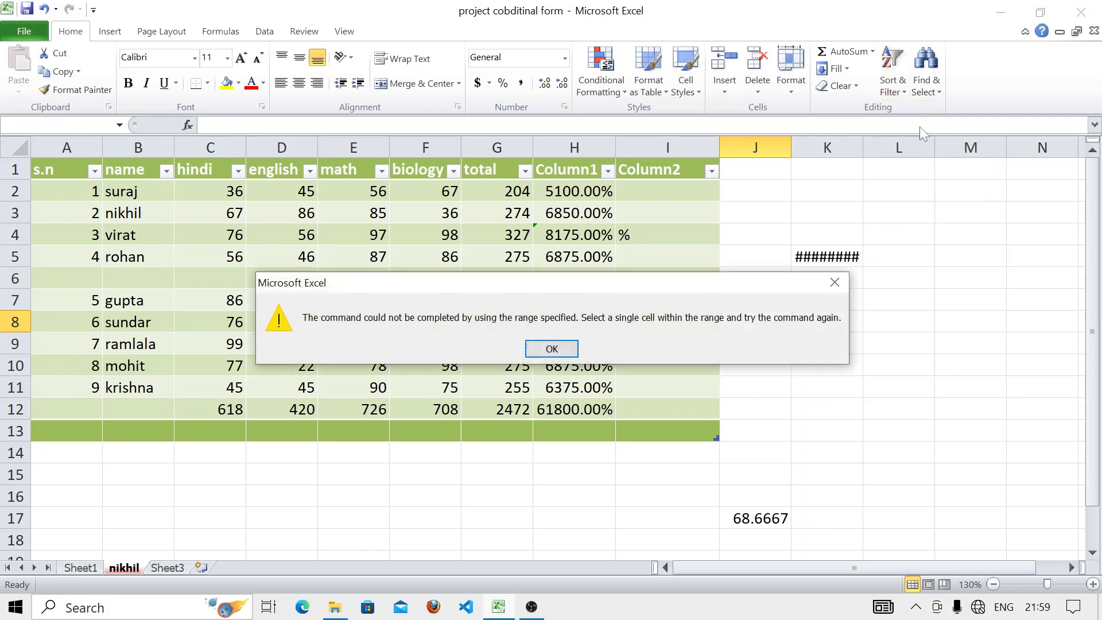
{"action": "left_click", "coordinate": [537, 344]}
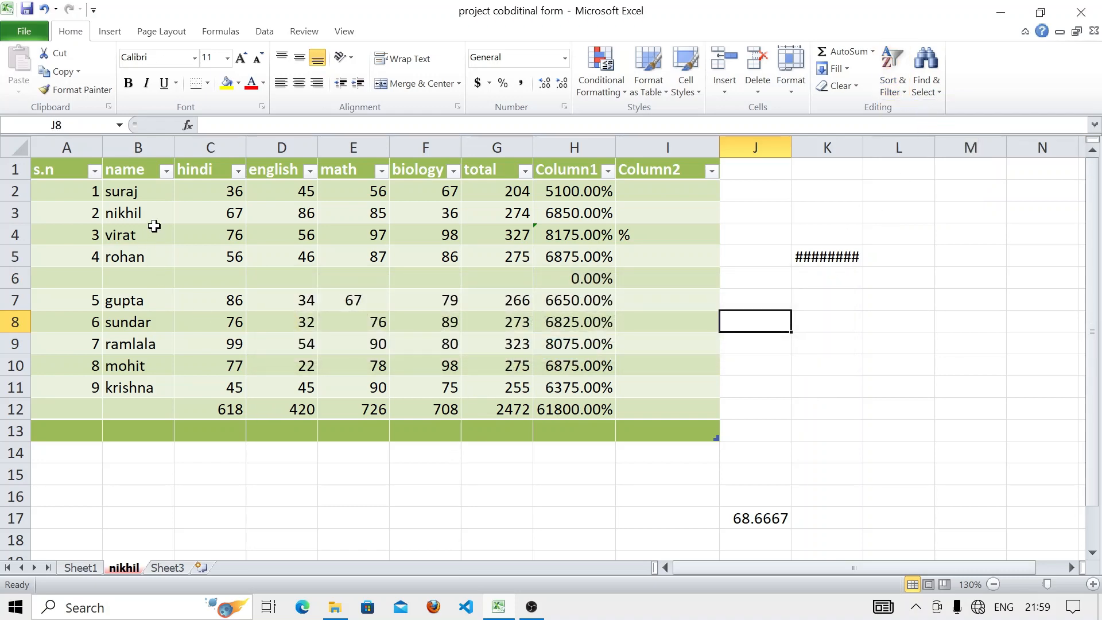
- Sort the table by the column B names, first A to Z, then Z to A
{"action": "left_click_drag", "start_coordinate": [154, 191], "coordinate": [144, 388]}
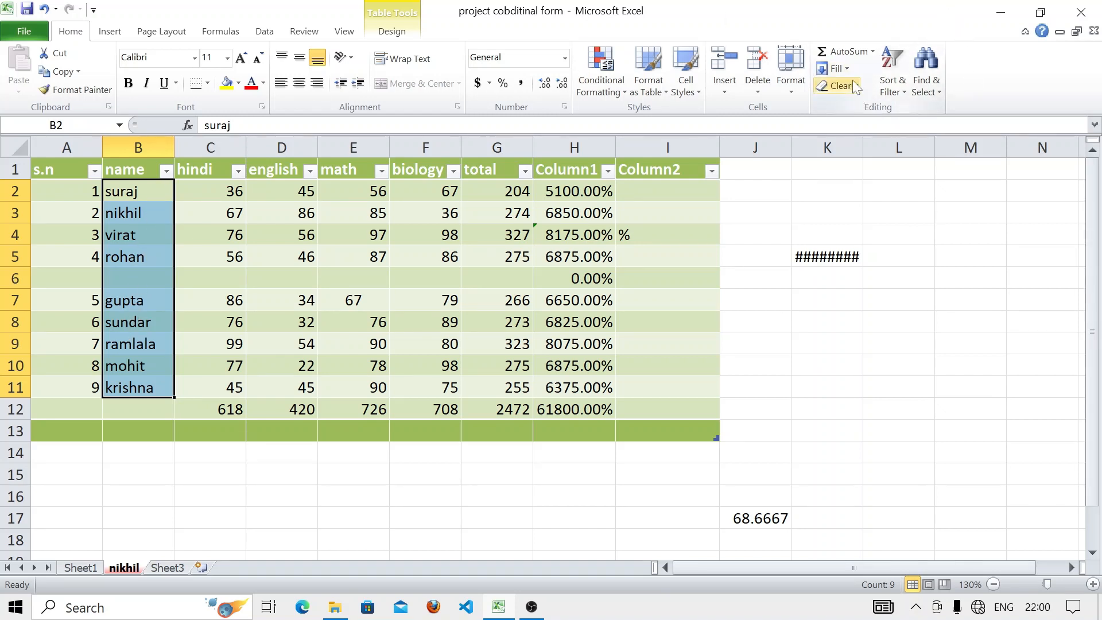
{"action": "left_click", "coordinate": [897, 89]}
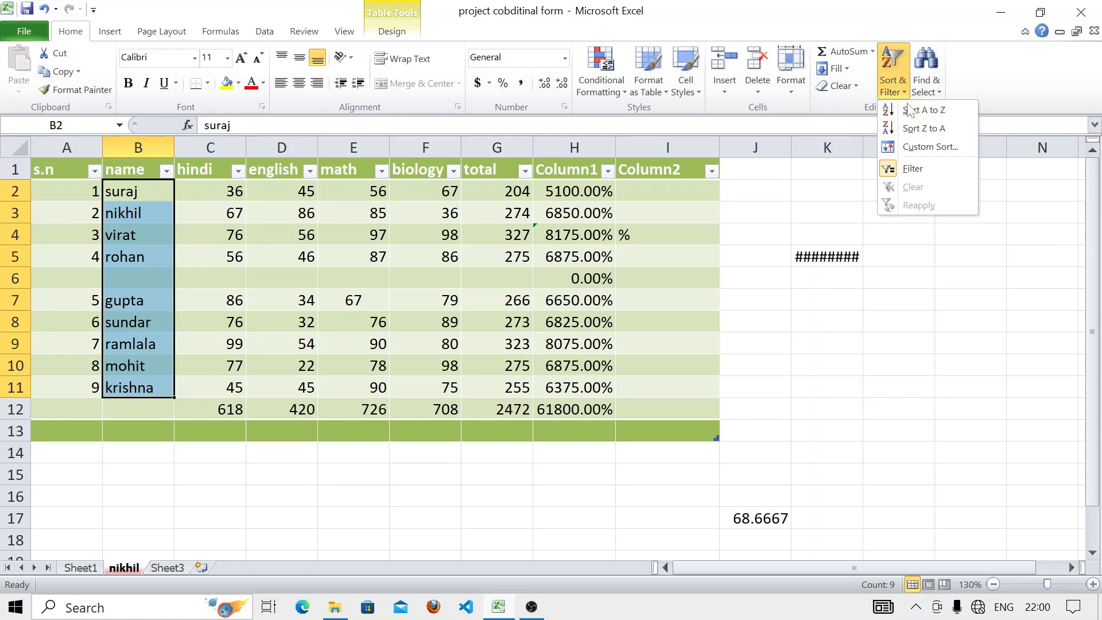
{"action": "left_click", "coordinate": [908, 111]}
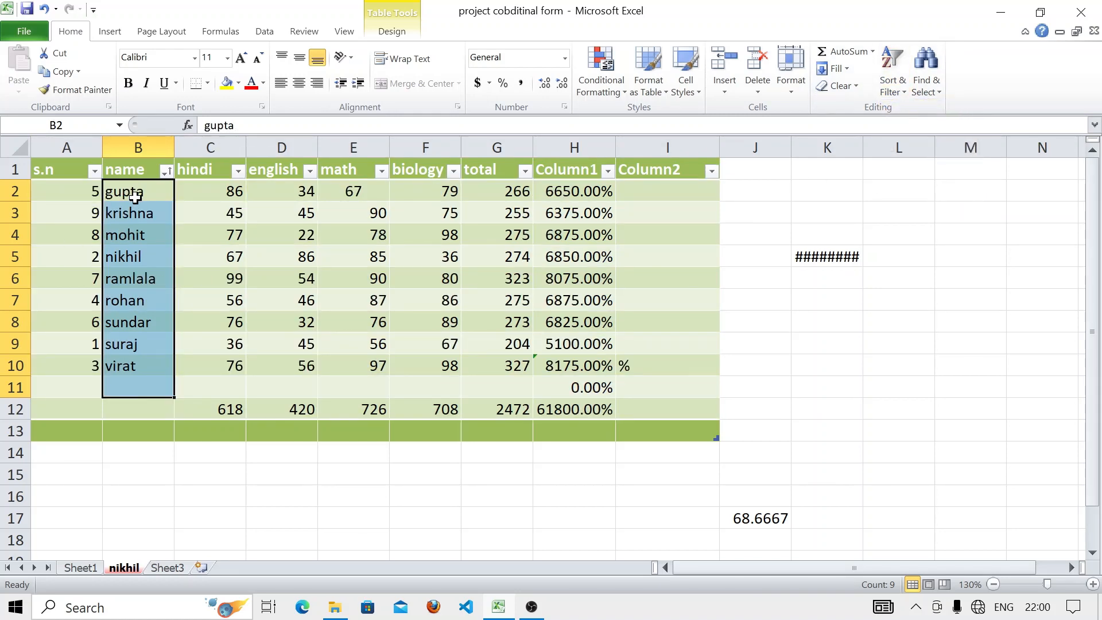
{"action": "left_click", "coordinate": [891, 92]}
{"action": "left_click", "coordinate": [922, 130]}
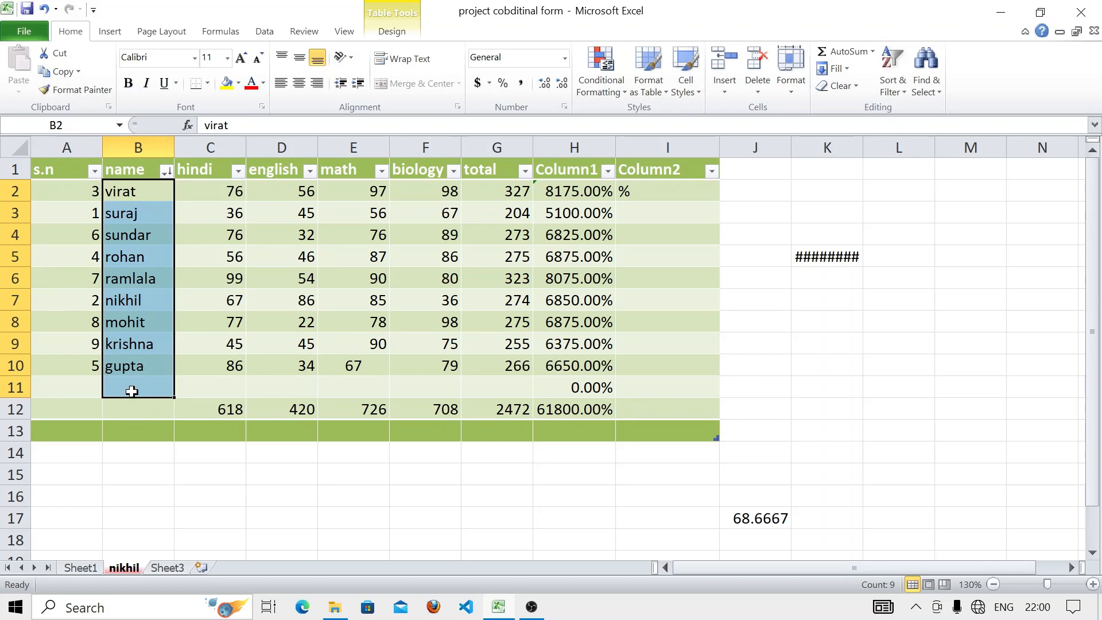
{"action": "left_click", "coordinate": [830, 200]}
- Search the sheet for 'g', listing all five matches and stepping through biology, gupta and G12
{"action": "left_click", "coordinate": [943, 81]}
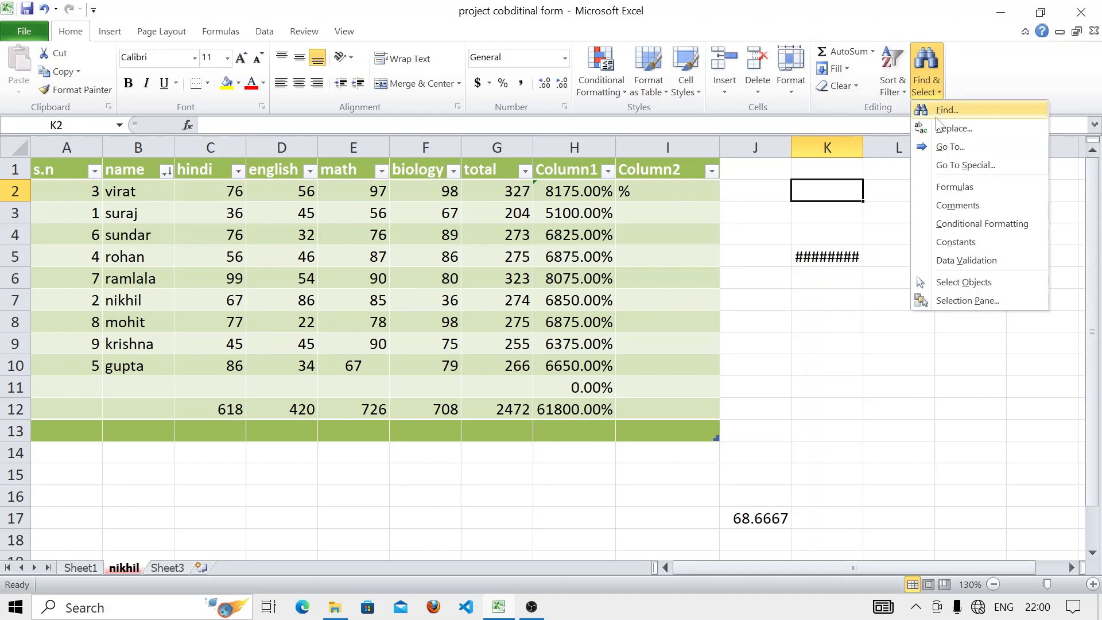
{"action": "left_click", "coordinate": [946, 110]}
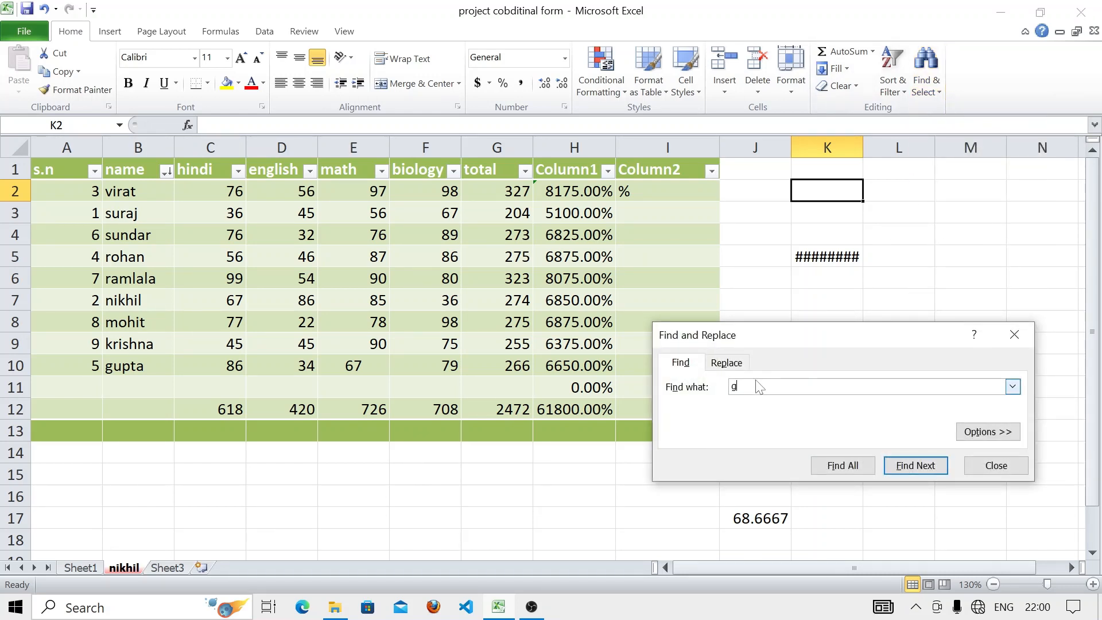
{"action": "left_click", "coordinate": [867, 472]}
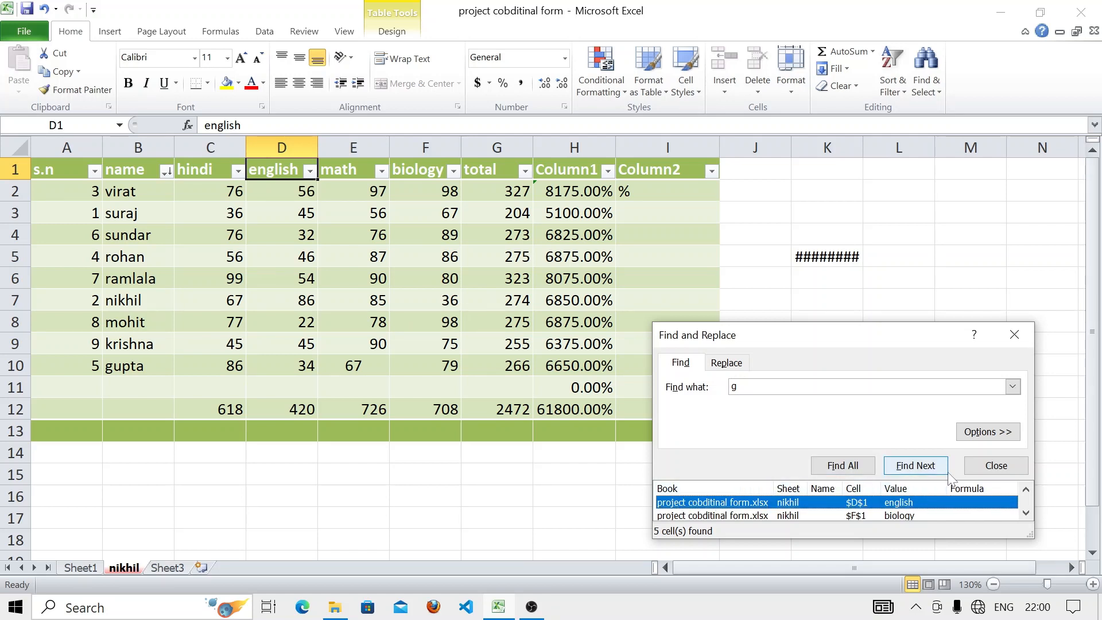
{"action": "left_click", "coordinate": [915, 464]}
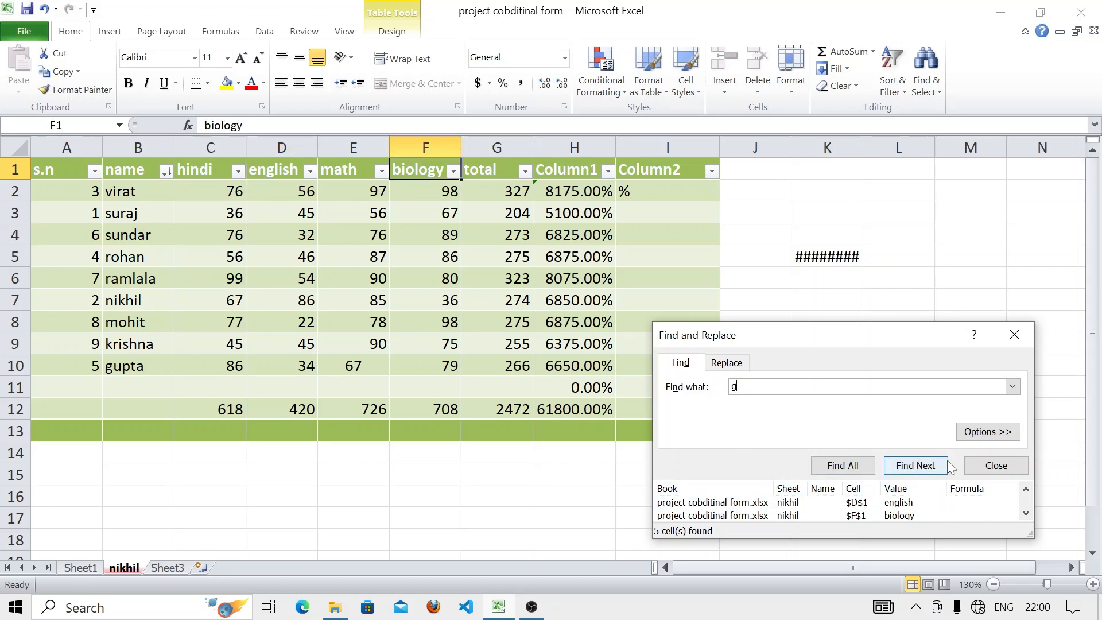
{"action": "left_click", "coordinate": [940, 472]}
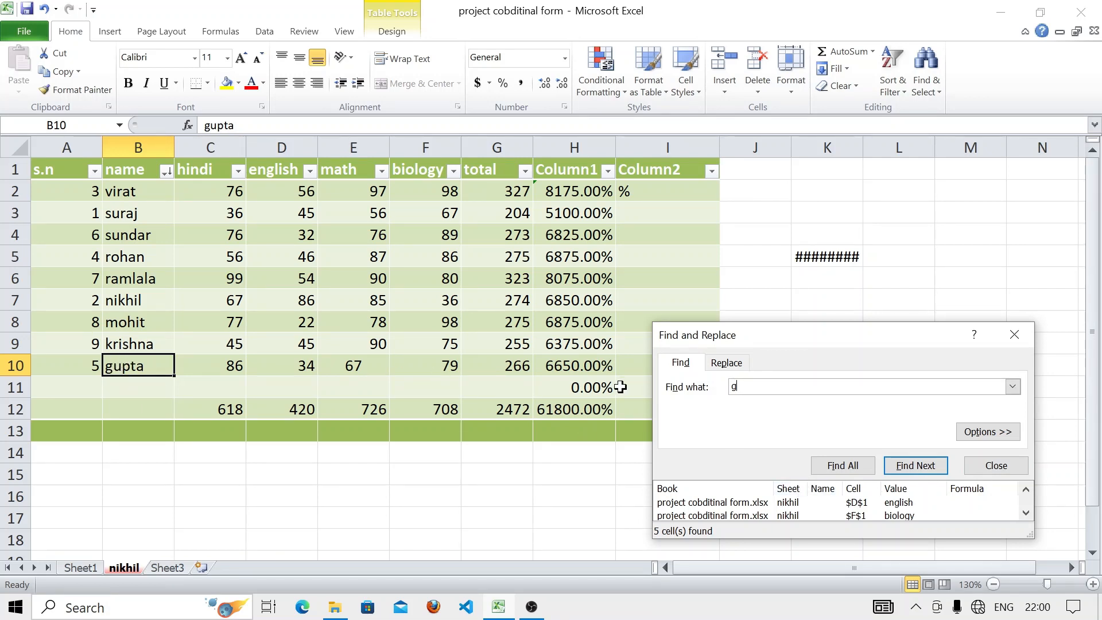
{"action": "left_click", "coordinate": [914, 463]}
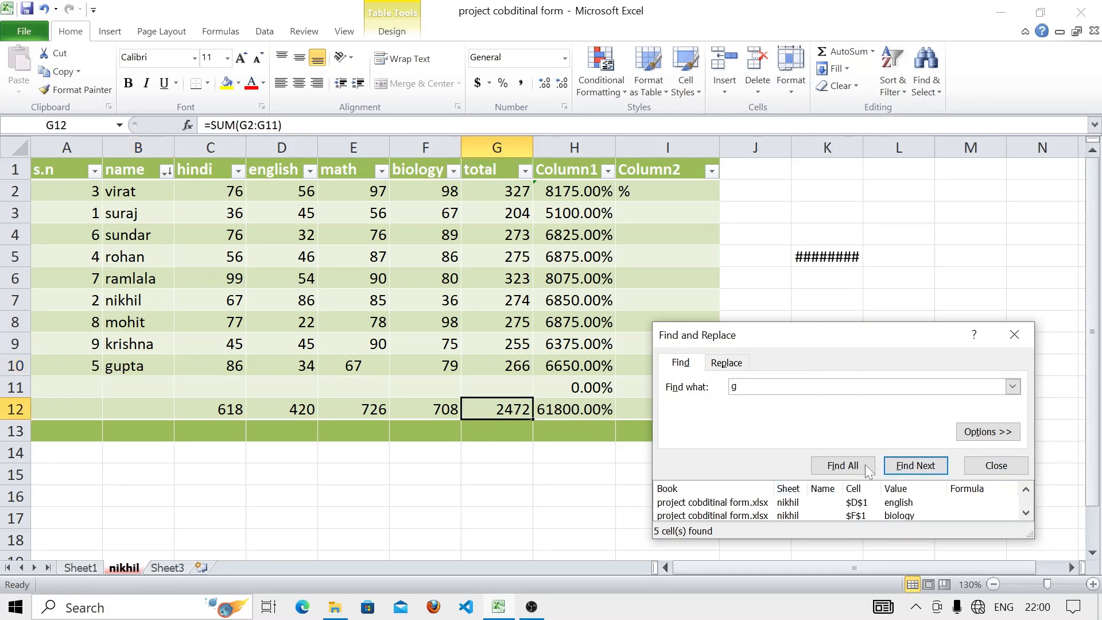
{"action": "left_click", "coordinate": [728, 361]}
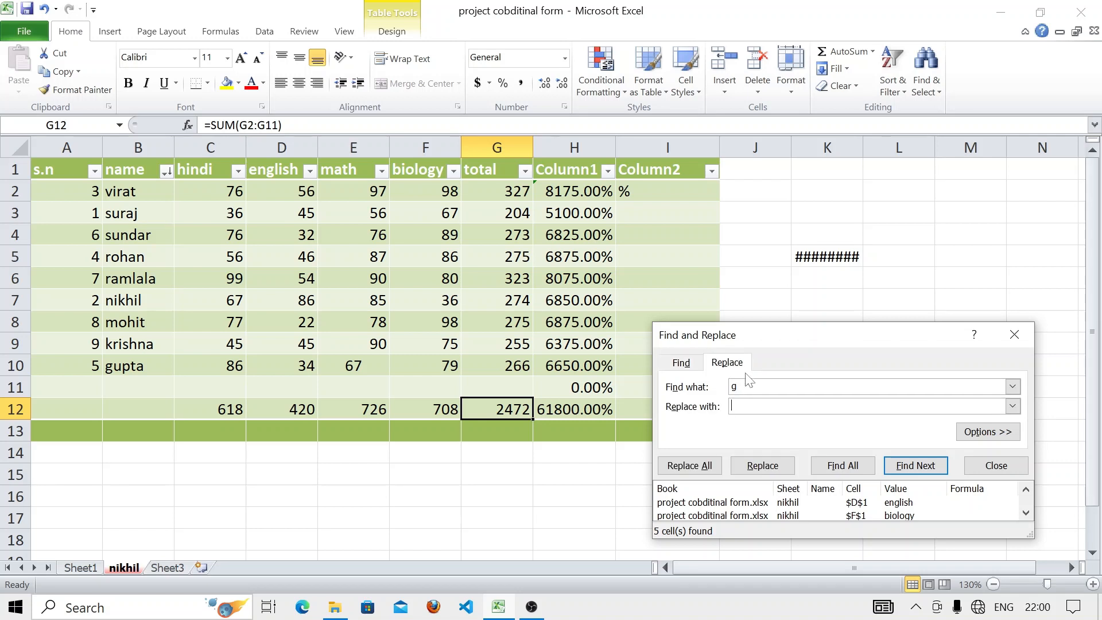
- Replace all six 'g' occurrences with 't', giving entlish, bioloty and tupta, then close the dialog
{"action": "left_click", "coordinate": [754, 406]}
{"action": "left_click", "coordinate": [723, 469]}
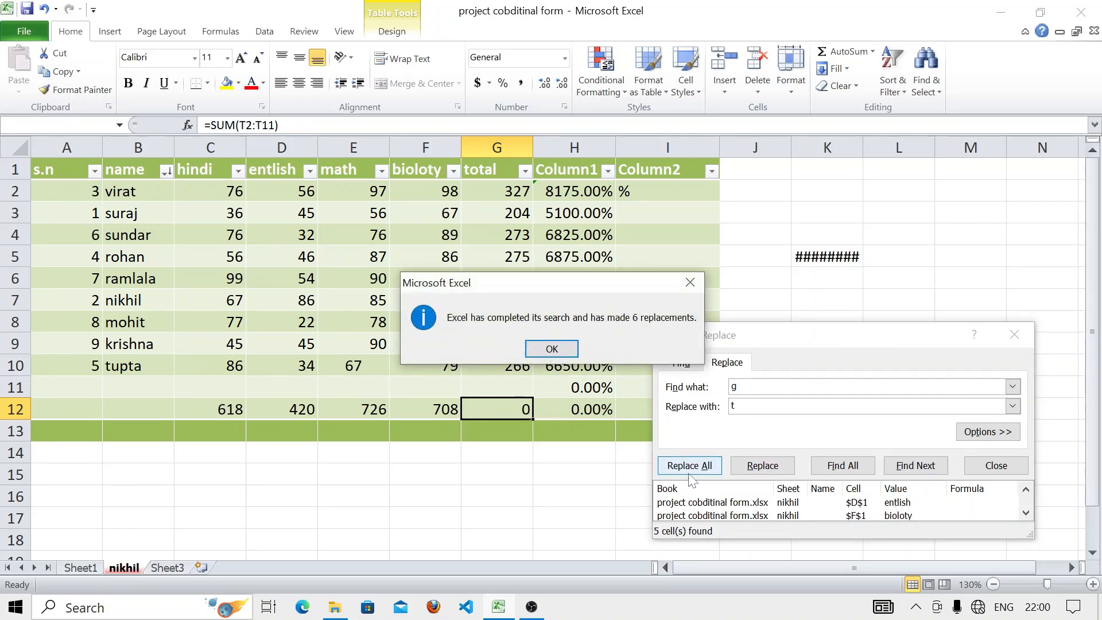
{"action": "left_click", "coordinate": [551, 349]}
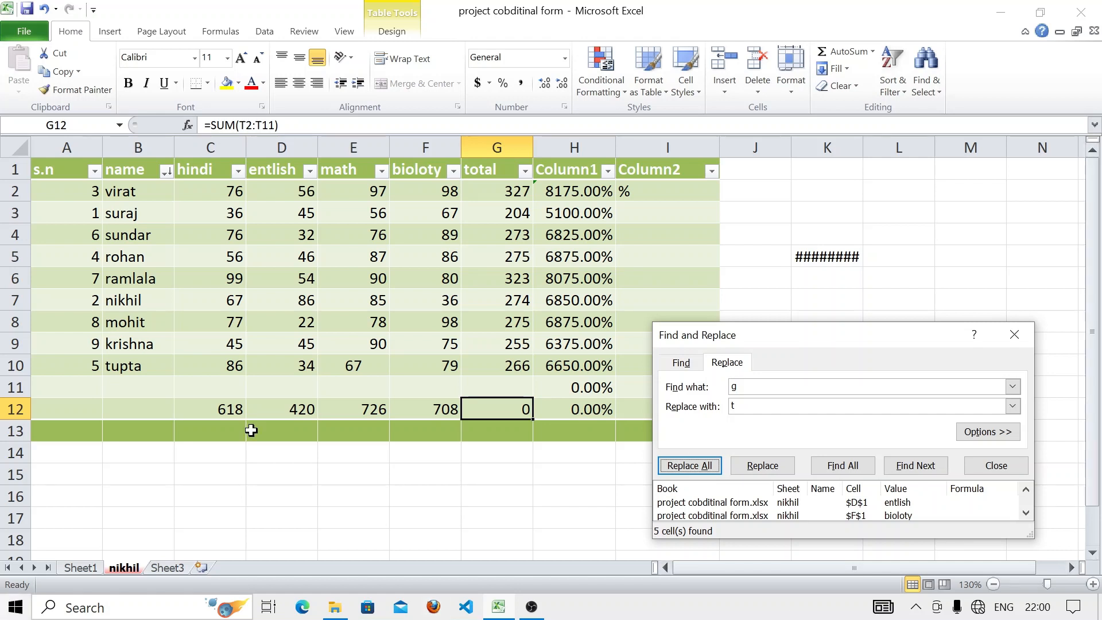
{"action": "left_click", "coordinate": [1015, 335]}
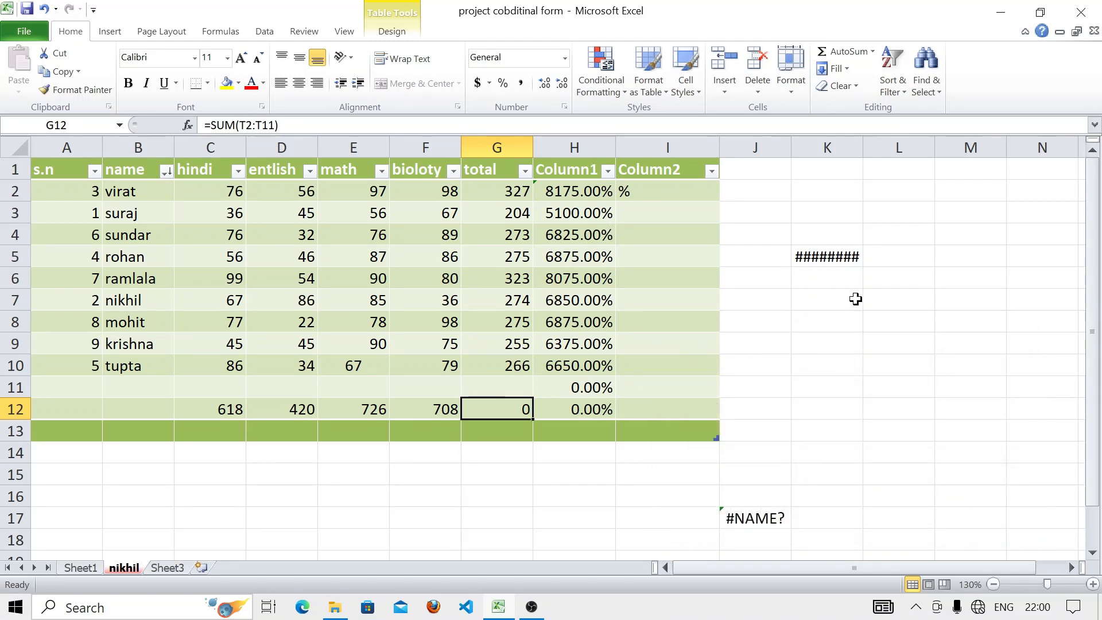